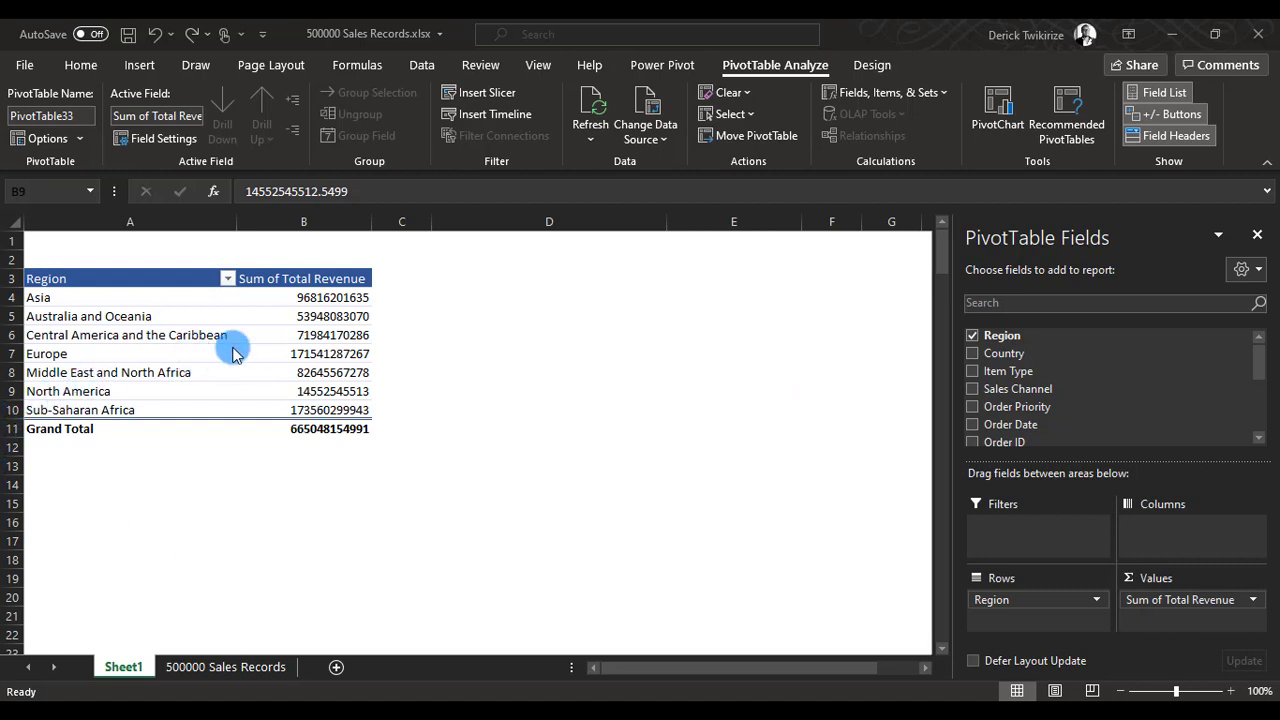
Look over the source data on the 500000 Sales Records sheet, and return to Sheet1.
click(435, 380)
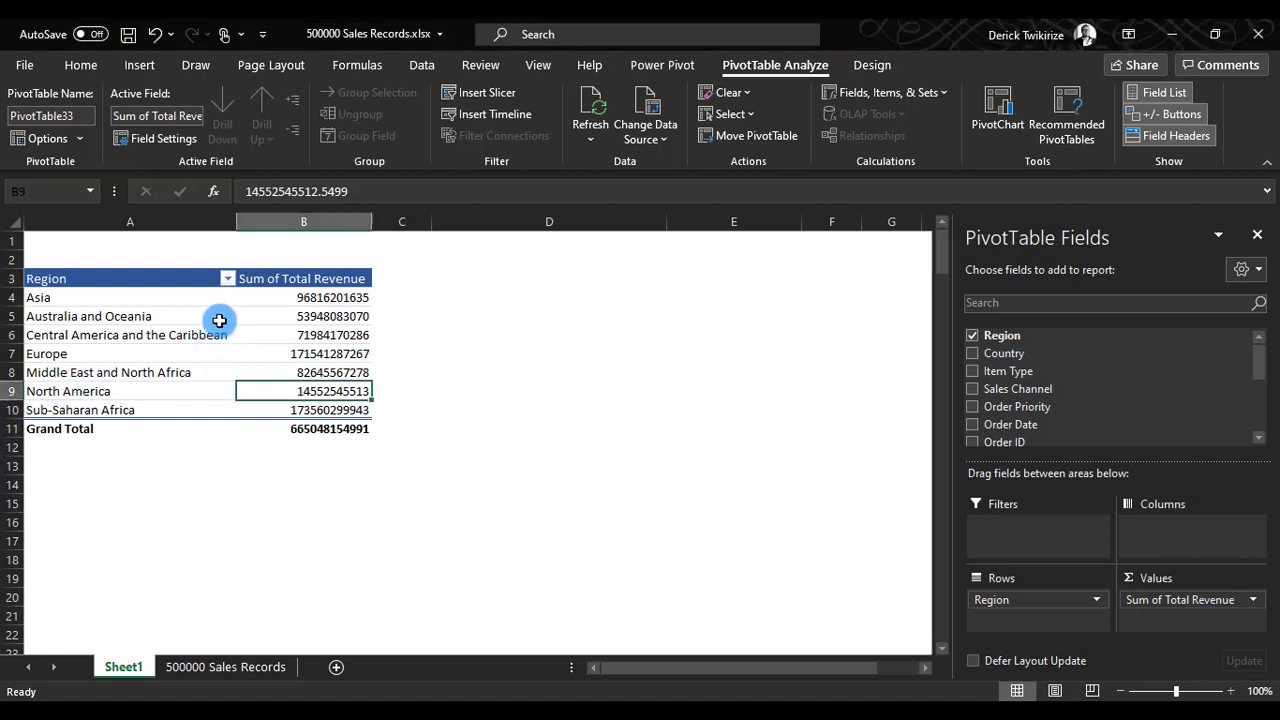
click(238, 672)
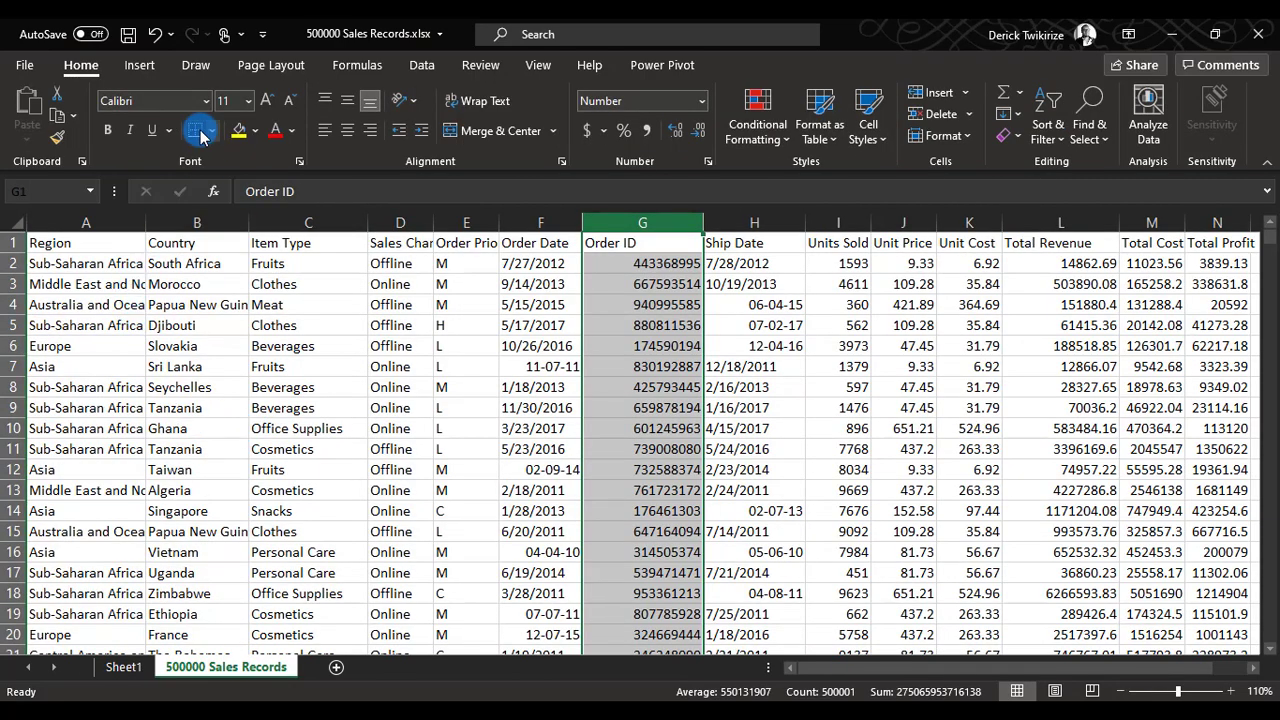
click(124, 668)
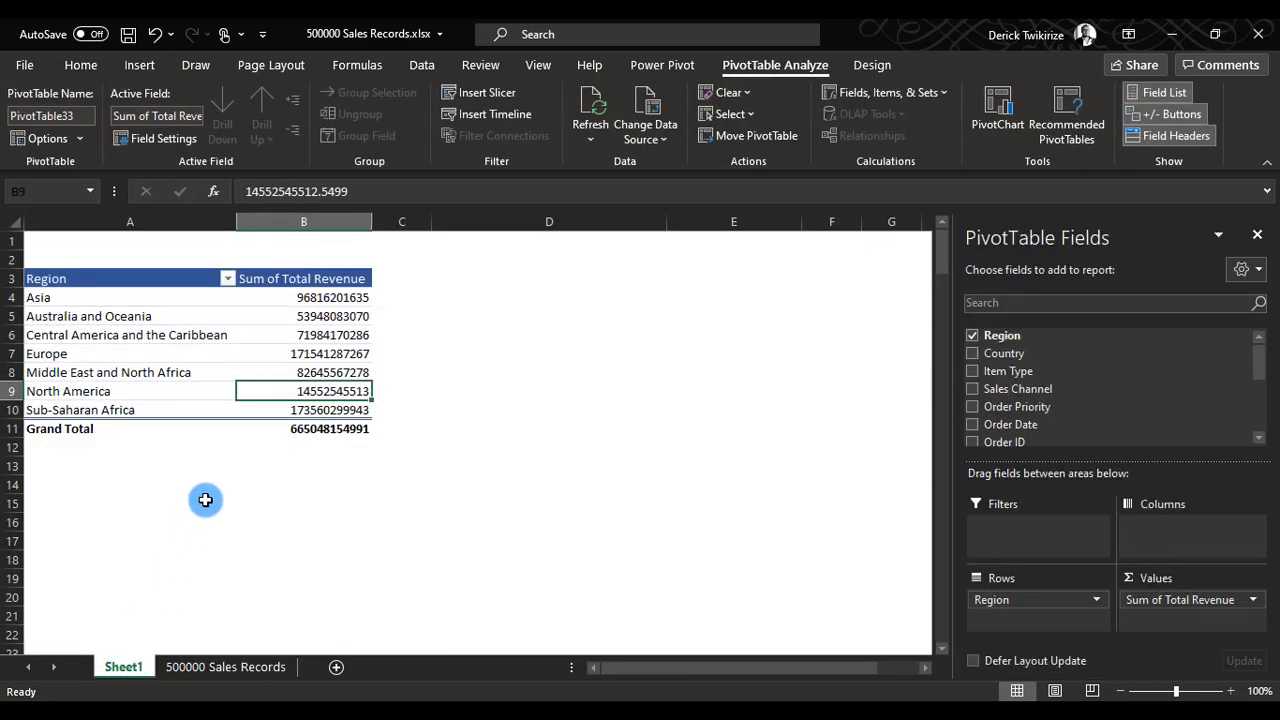
Copy the Region pivot table in A3:B11 and paste a duplicate of it at cell D3.
drag(62, 280, 296, 436)
right_click(140, 372)
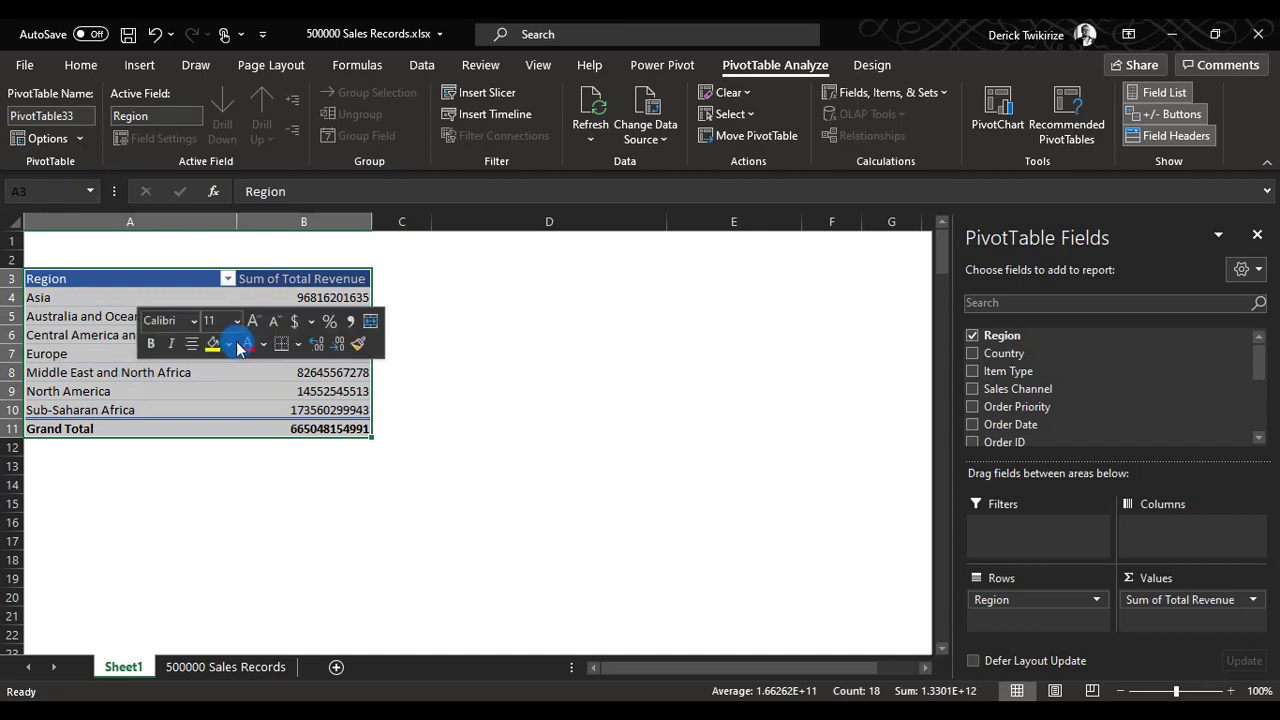
click(185, 390)
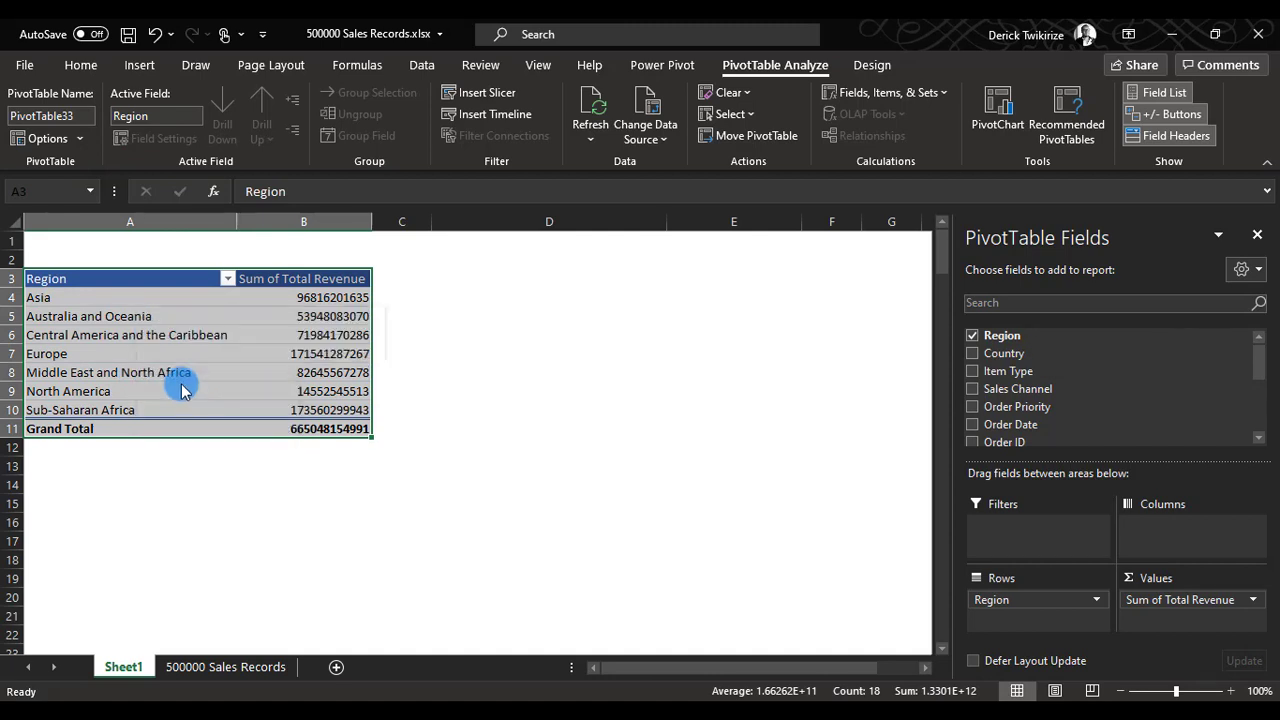
click(475, 280)
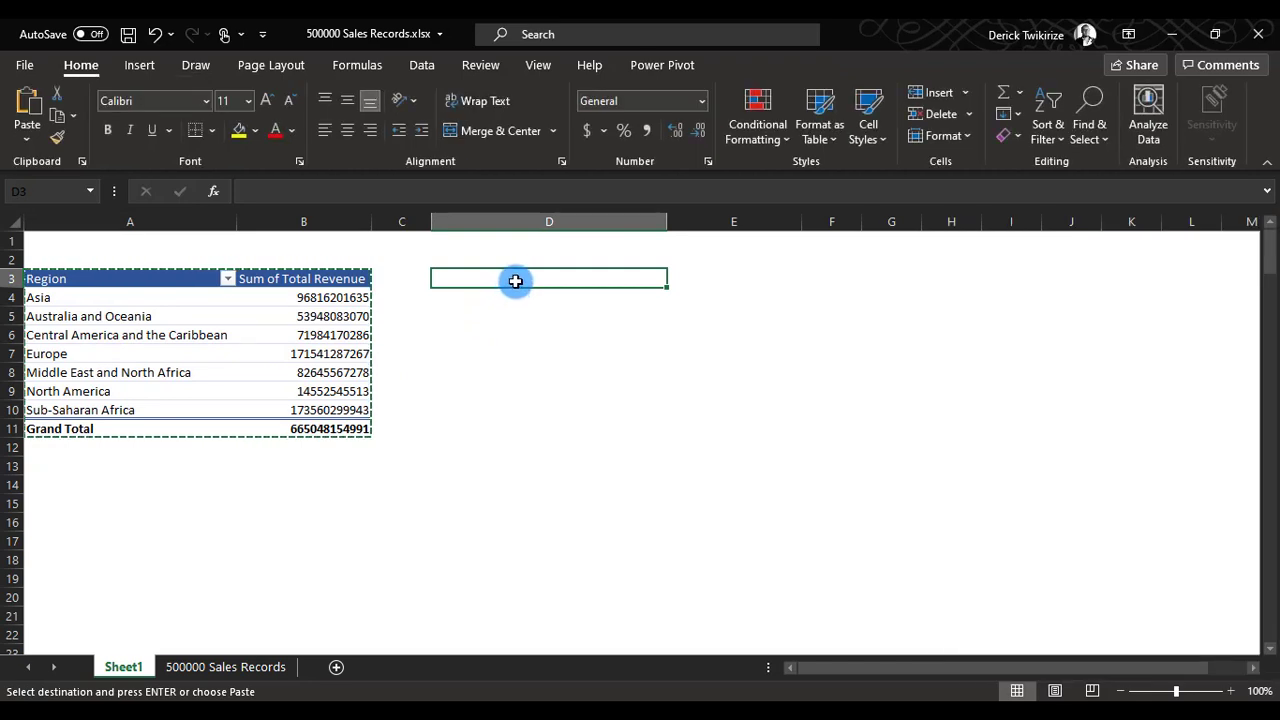
right_click(515, 281)
click(522, 268)
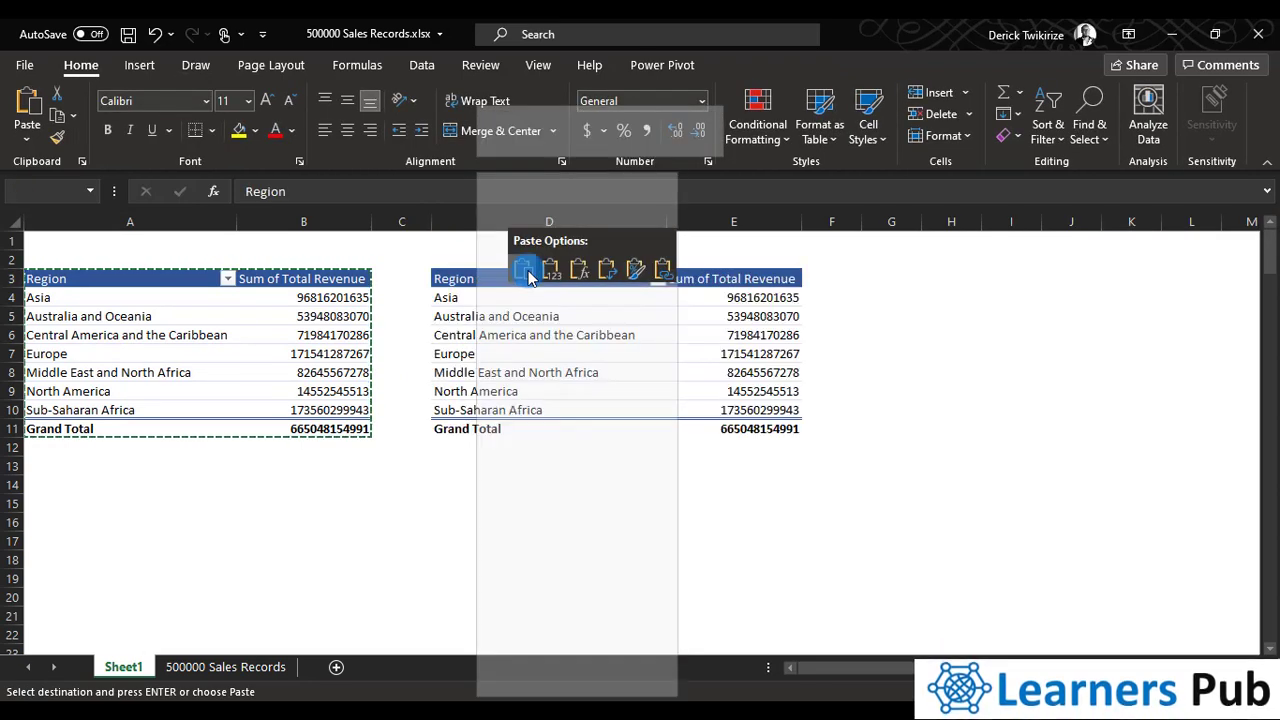
Add the Country field under Region in the rows of the duplicated pivot table and review the country breakdown.
click(644, 337)
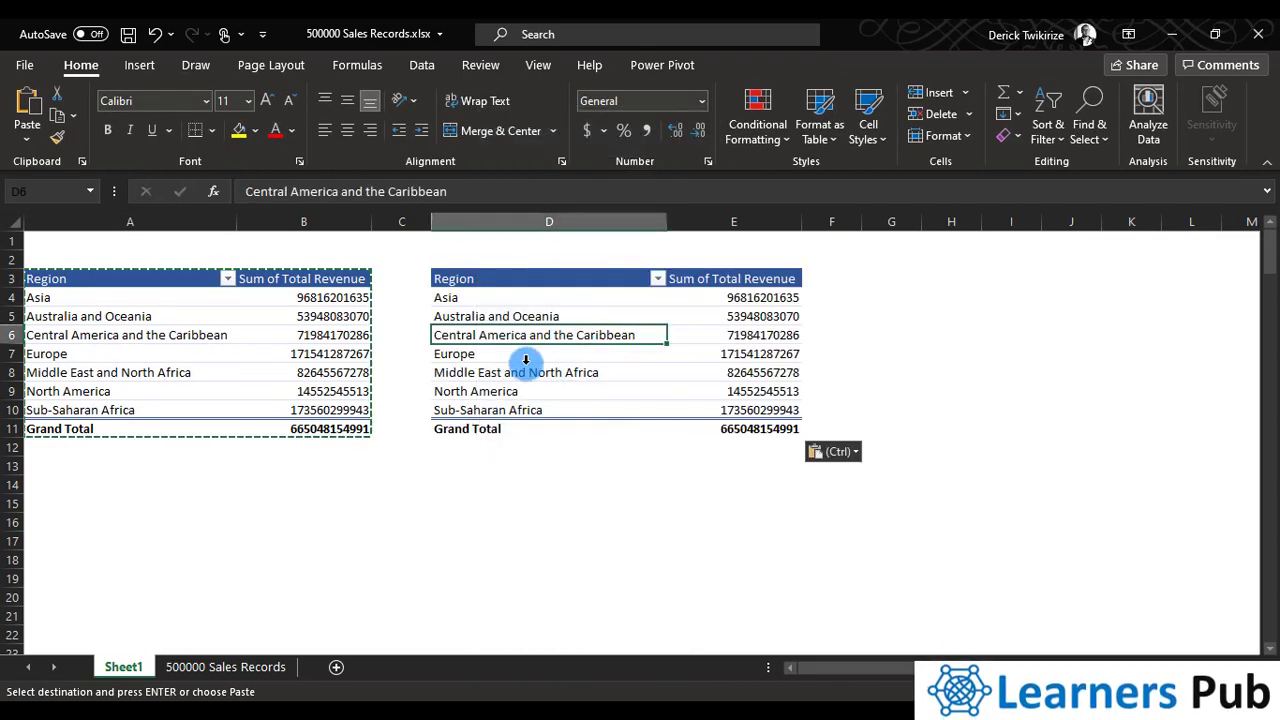
click(537, 365)
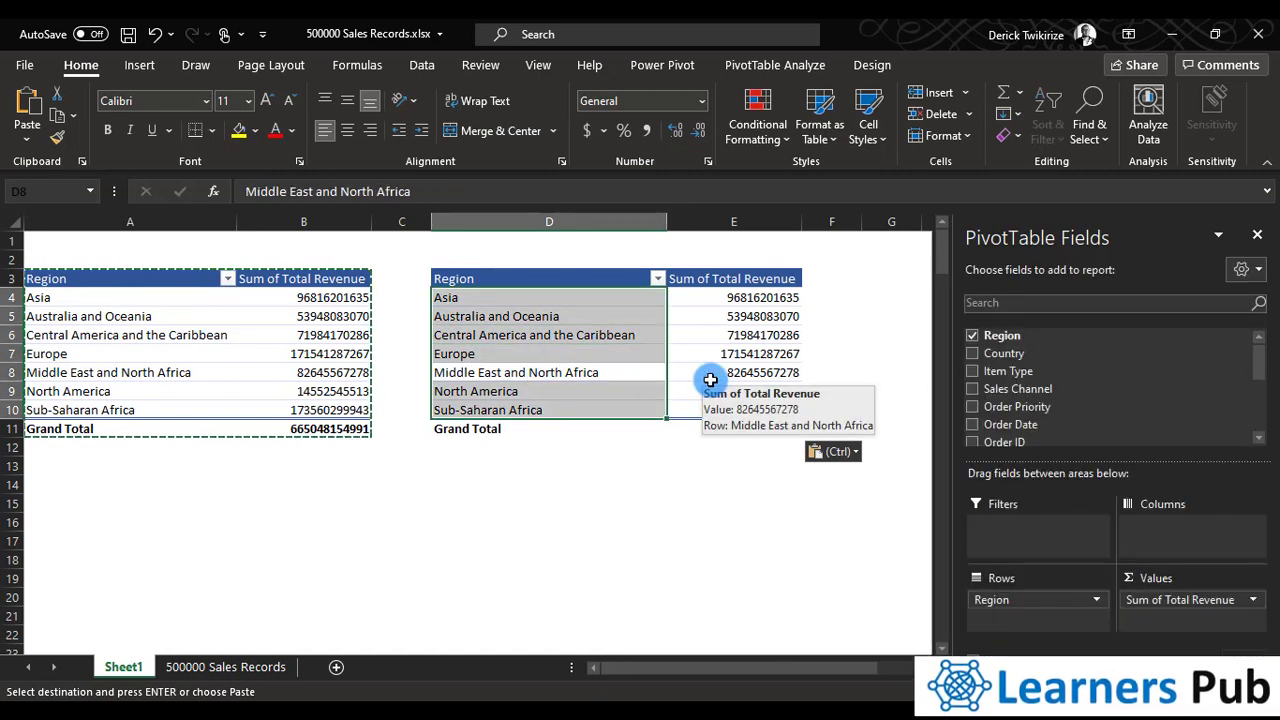
click(613, 411)
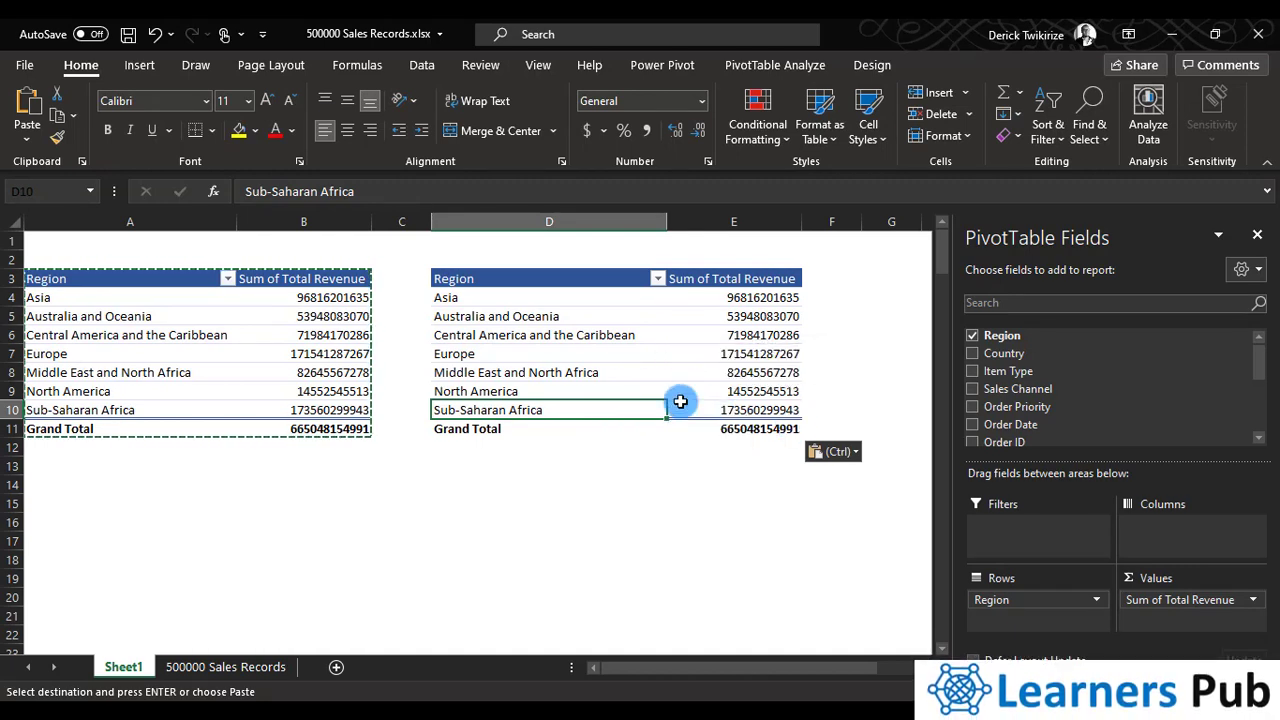
click(571, 338)
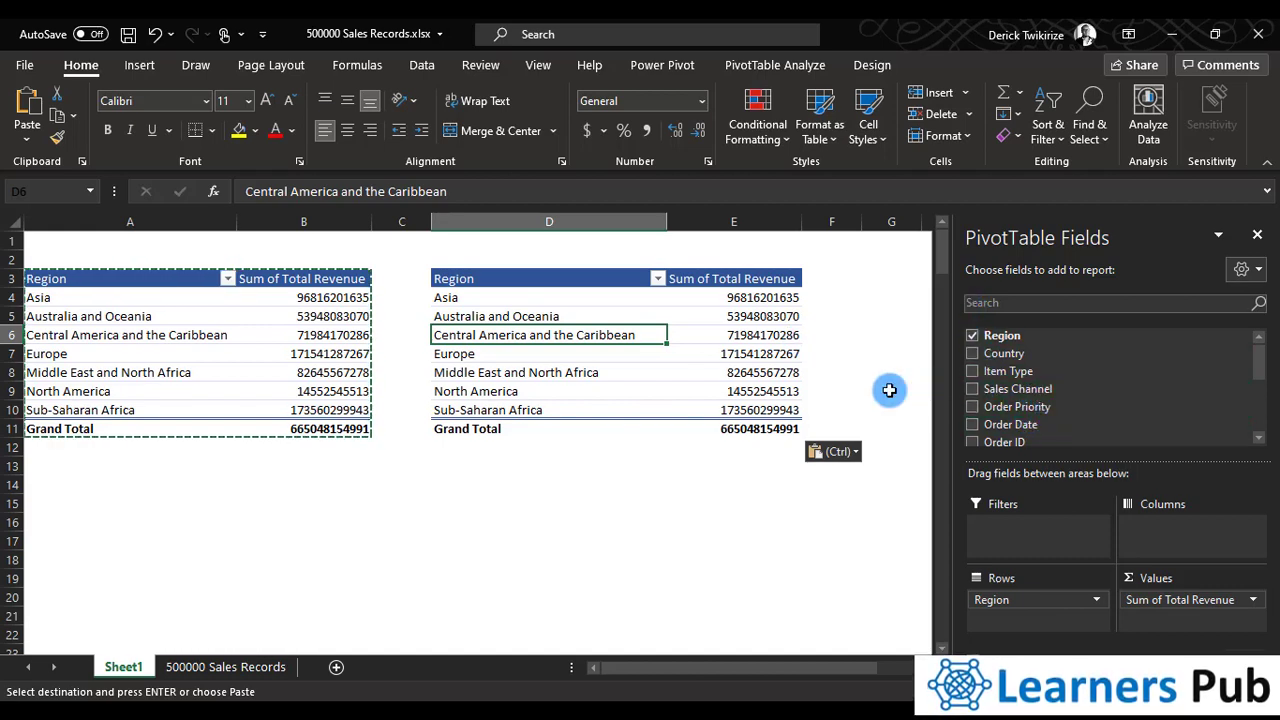
click(975, 357)
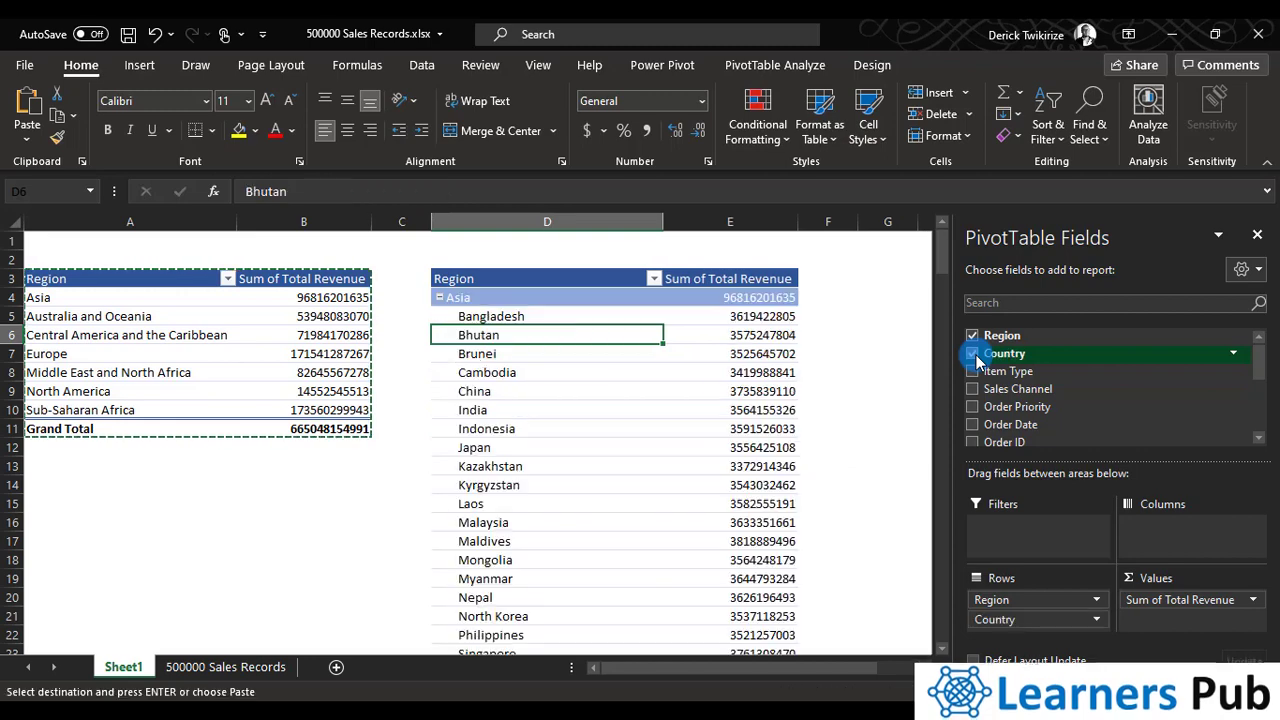
click(972, 355)
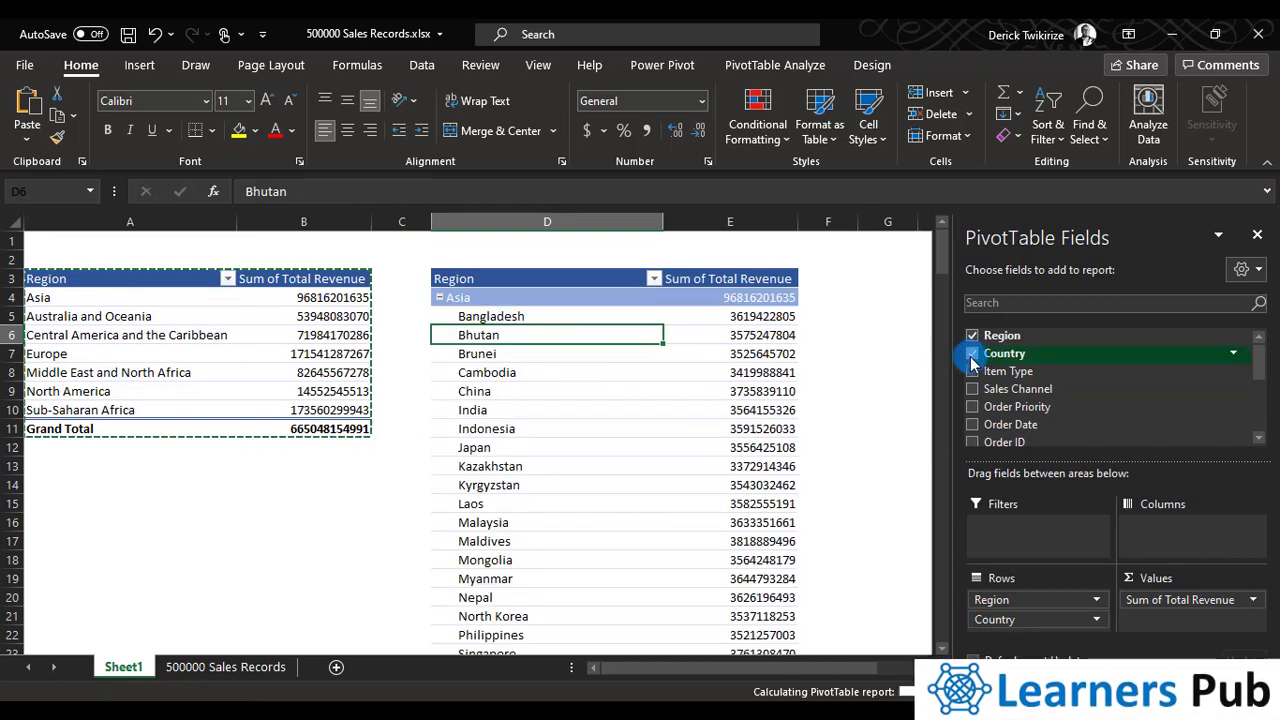
drag(1038, 360, 1036, 608)
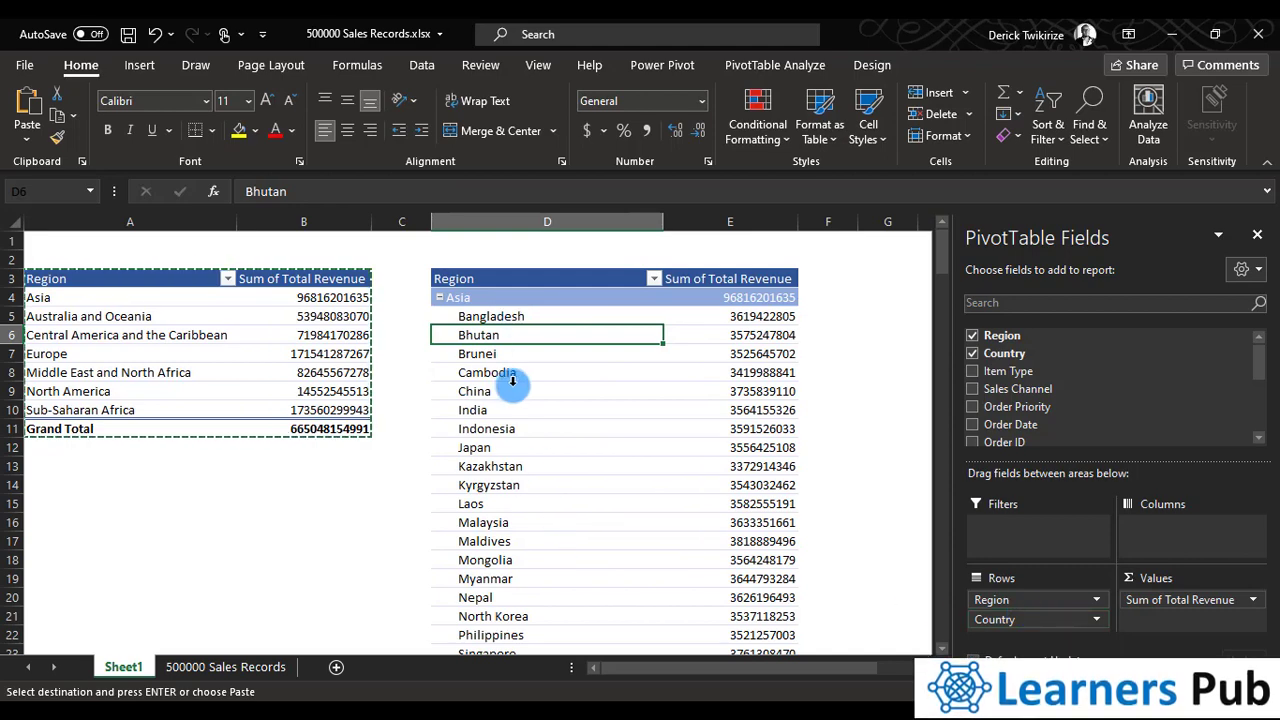
scroll(521, 377, down, 6)
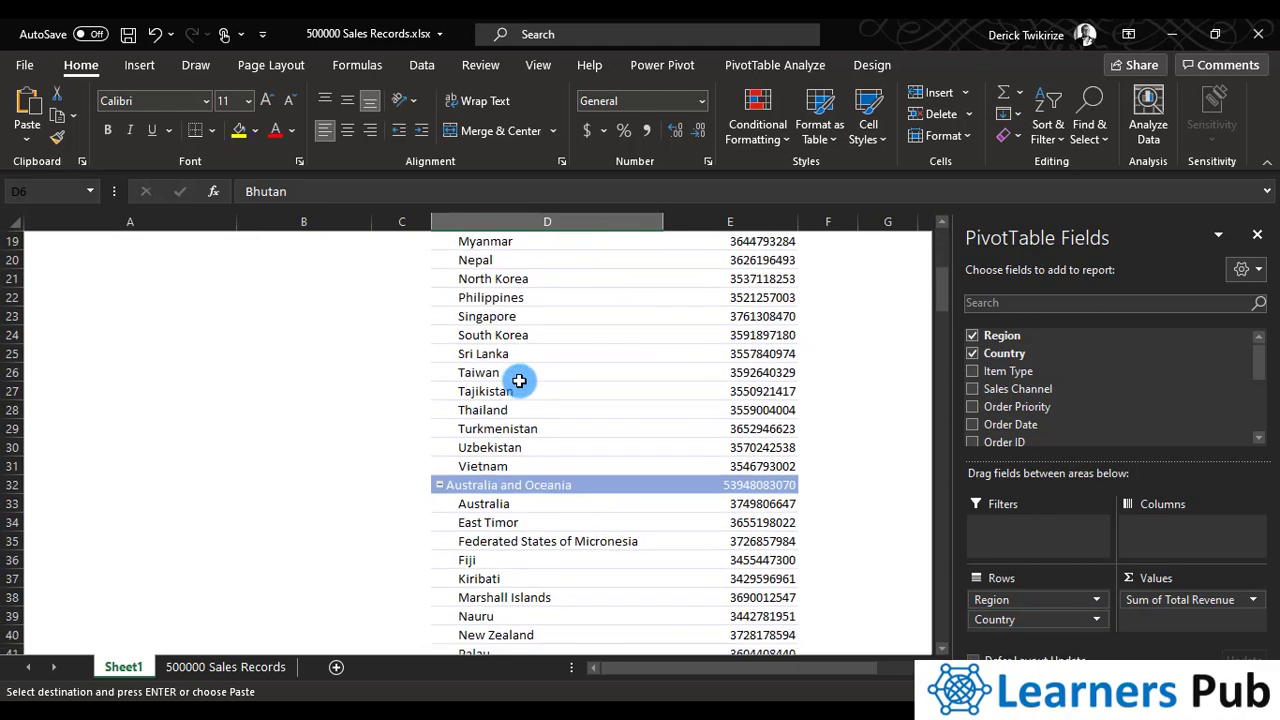
scroll(520, 378, up, 6)
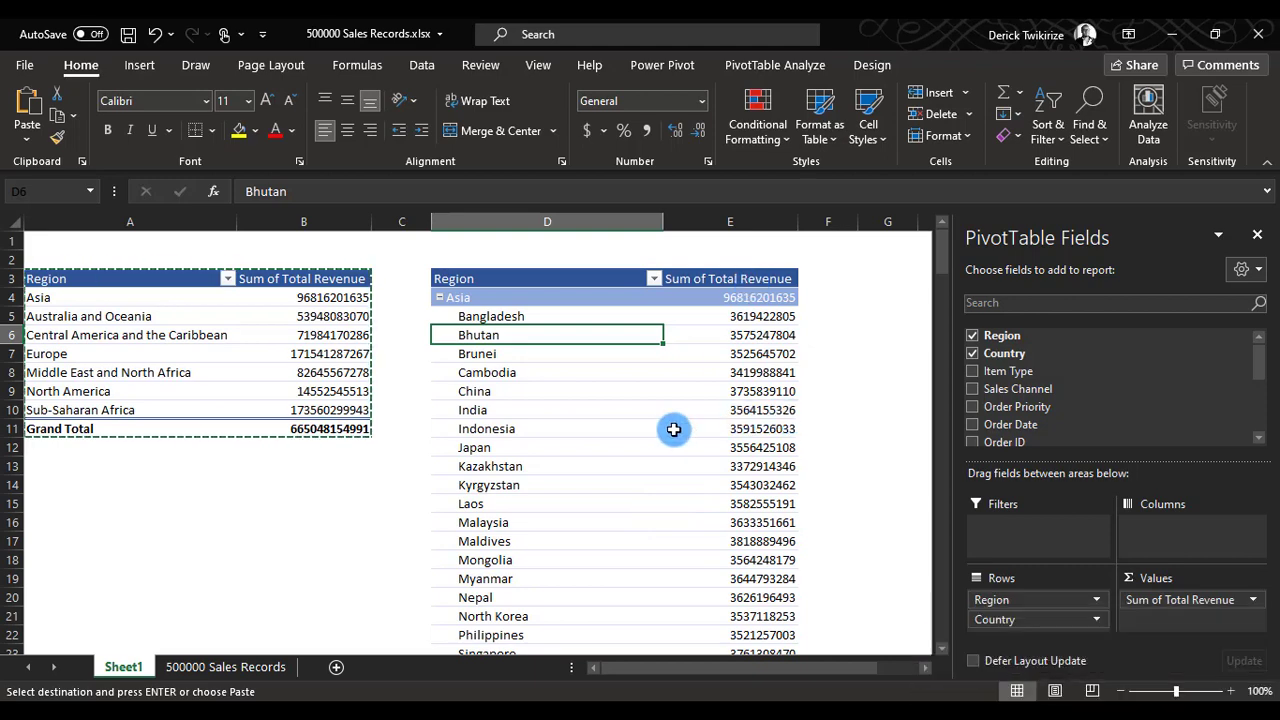
scroll(662, 435, down, 6)
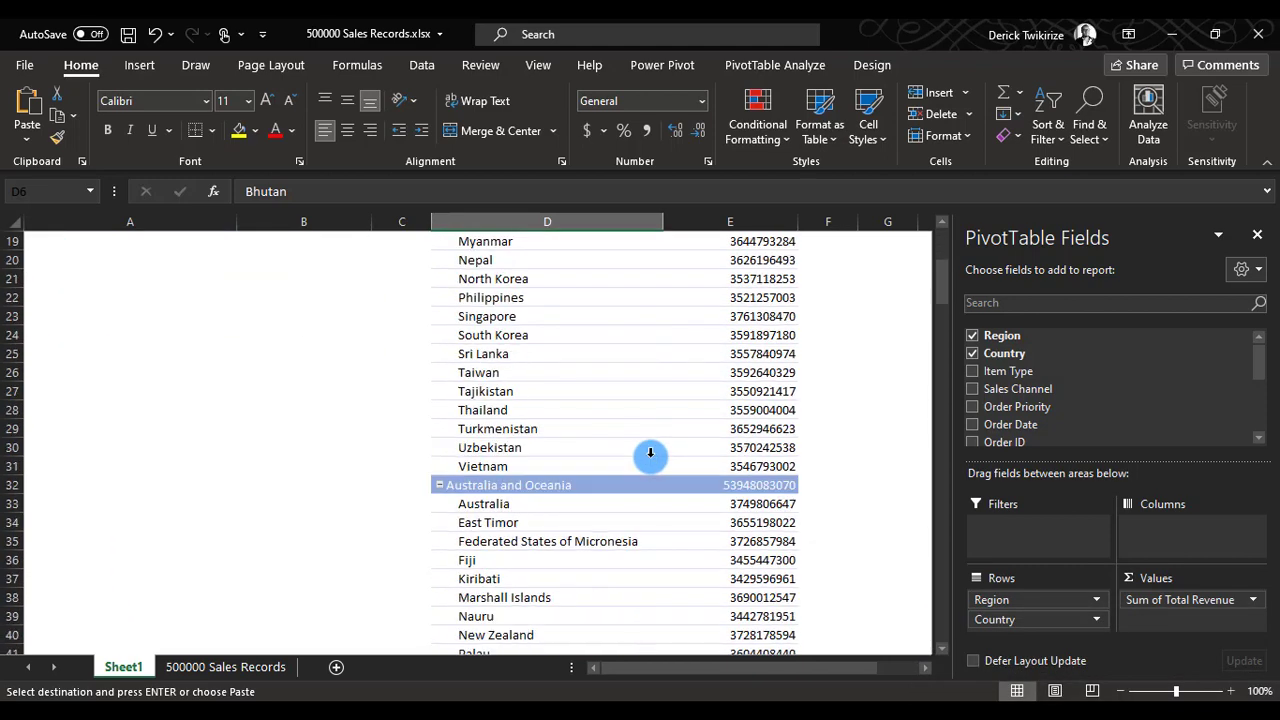
scroll(650, 455, up, 6)
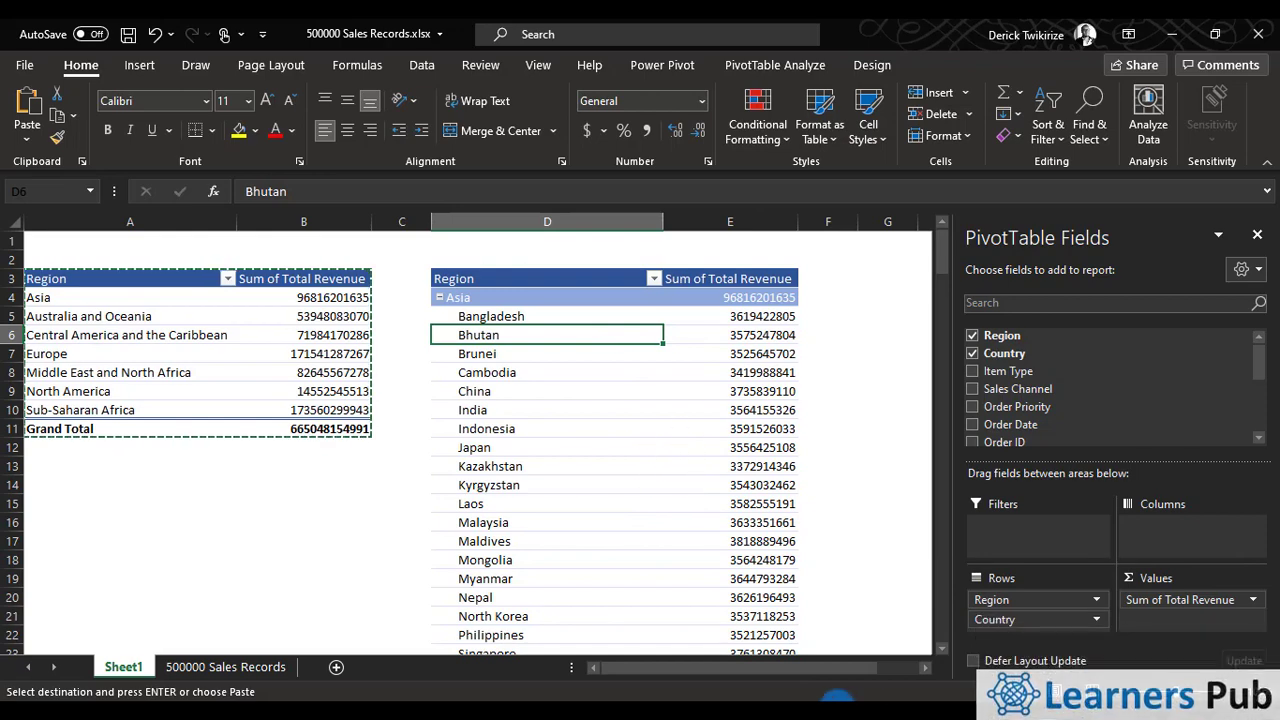
click(926, 668)
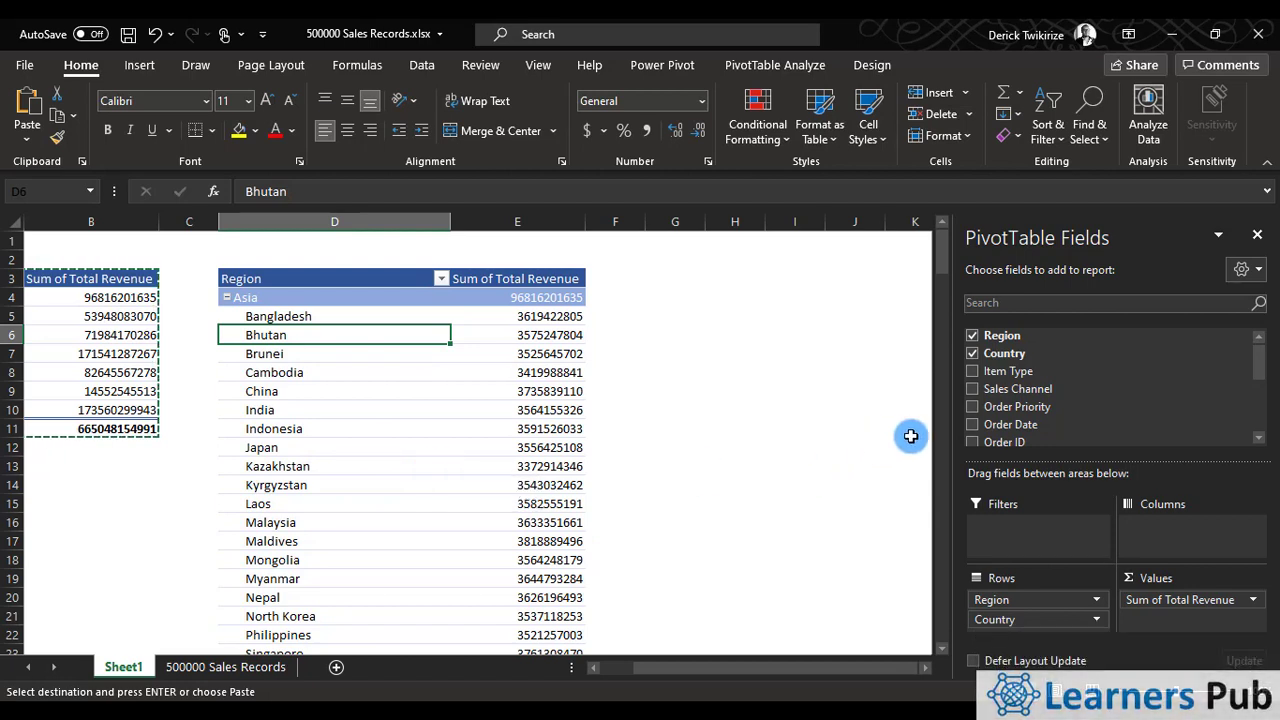
drag(690, 668, 617, 668)
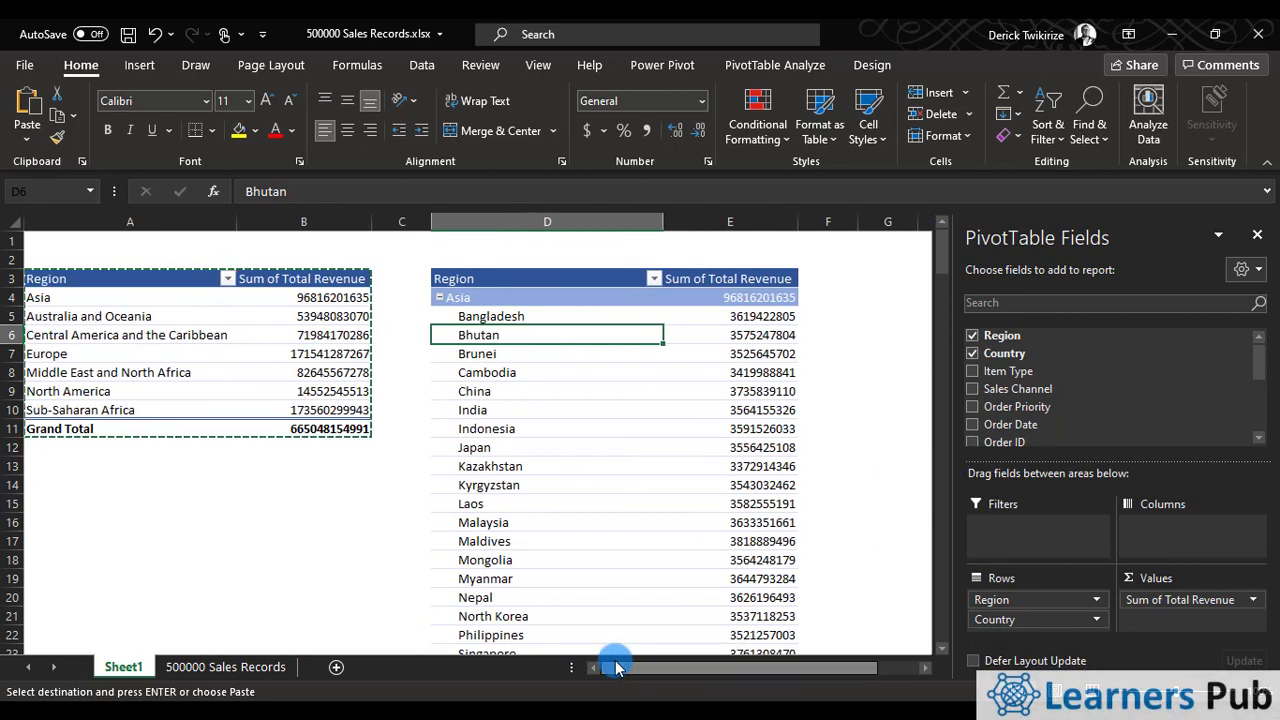
drag(120, 283, 337, 429)
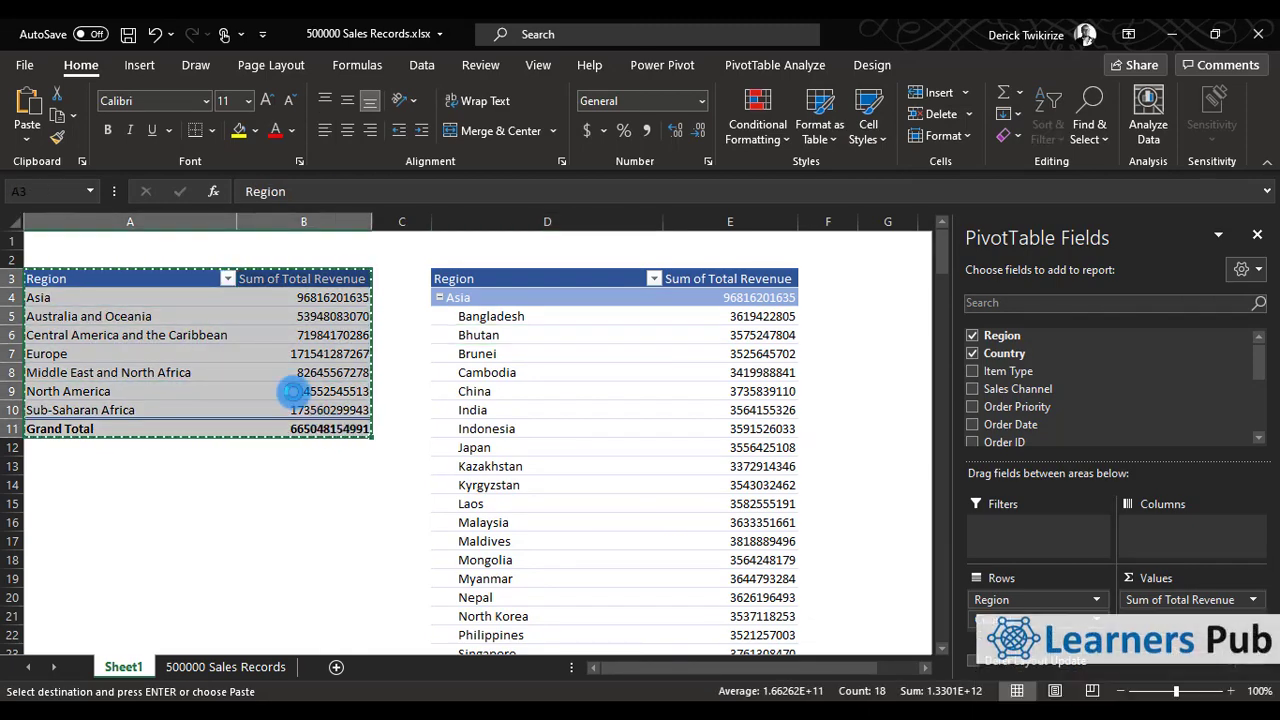
right_click(295, 391)
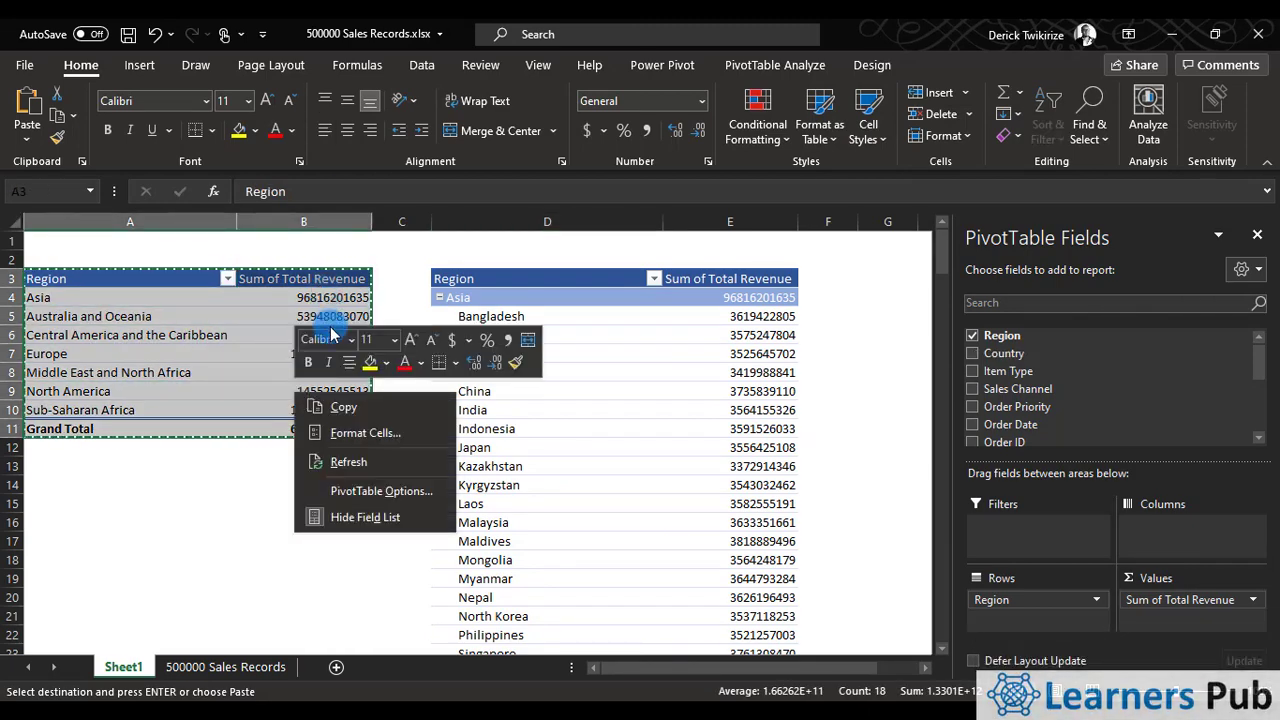
click(338, 407)
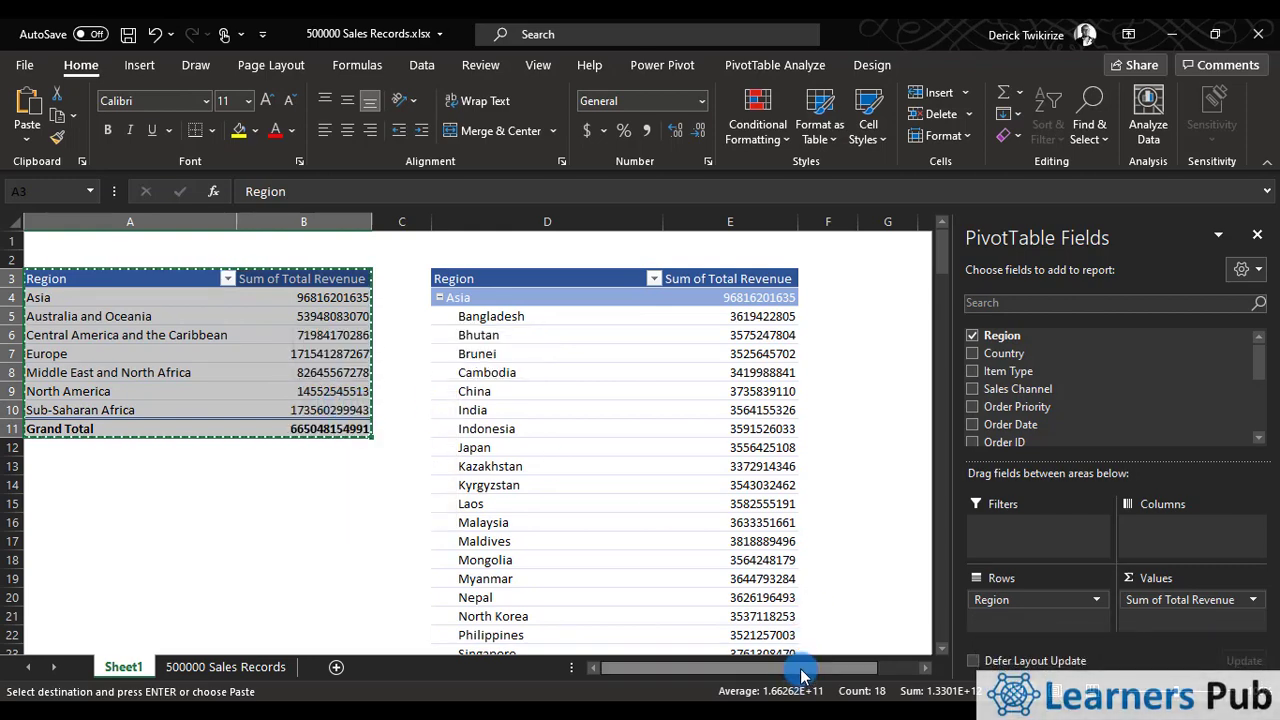
drag(808, 669, 840, 688)
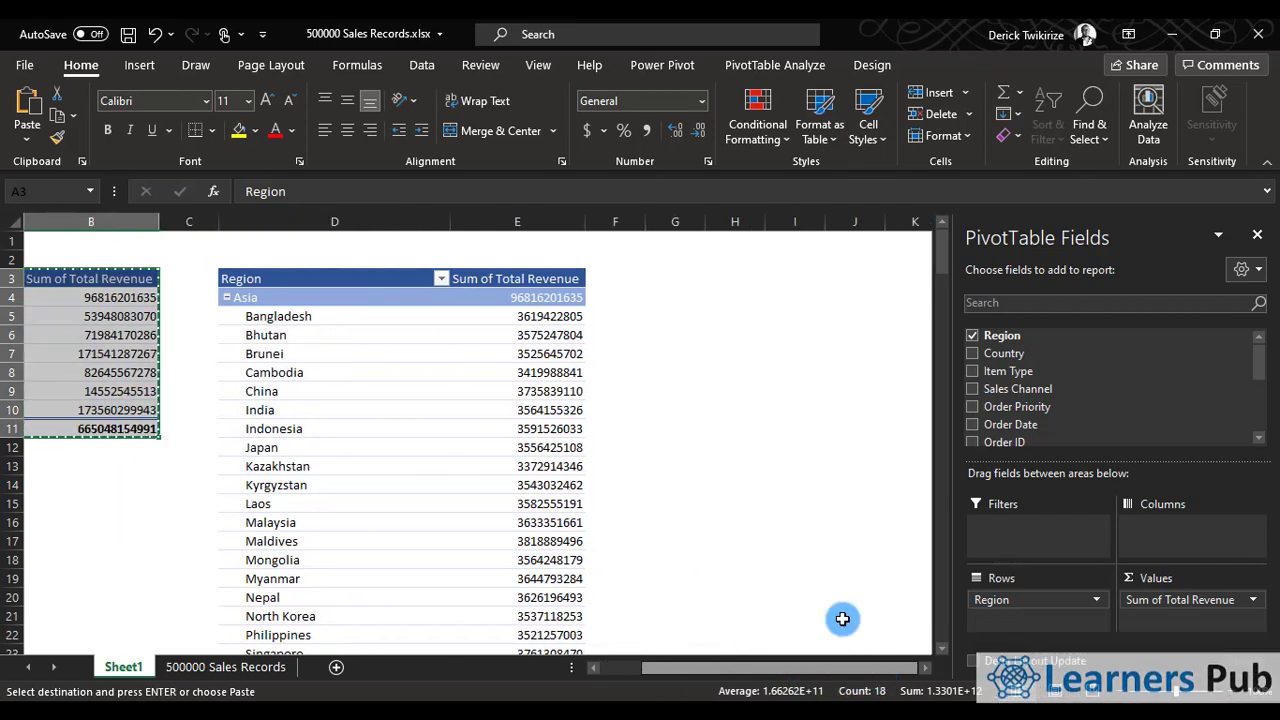
click(687, 280)
Rename the row header in cell D3 of the second pivot table to Region/Country.
click(300, 282)
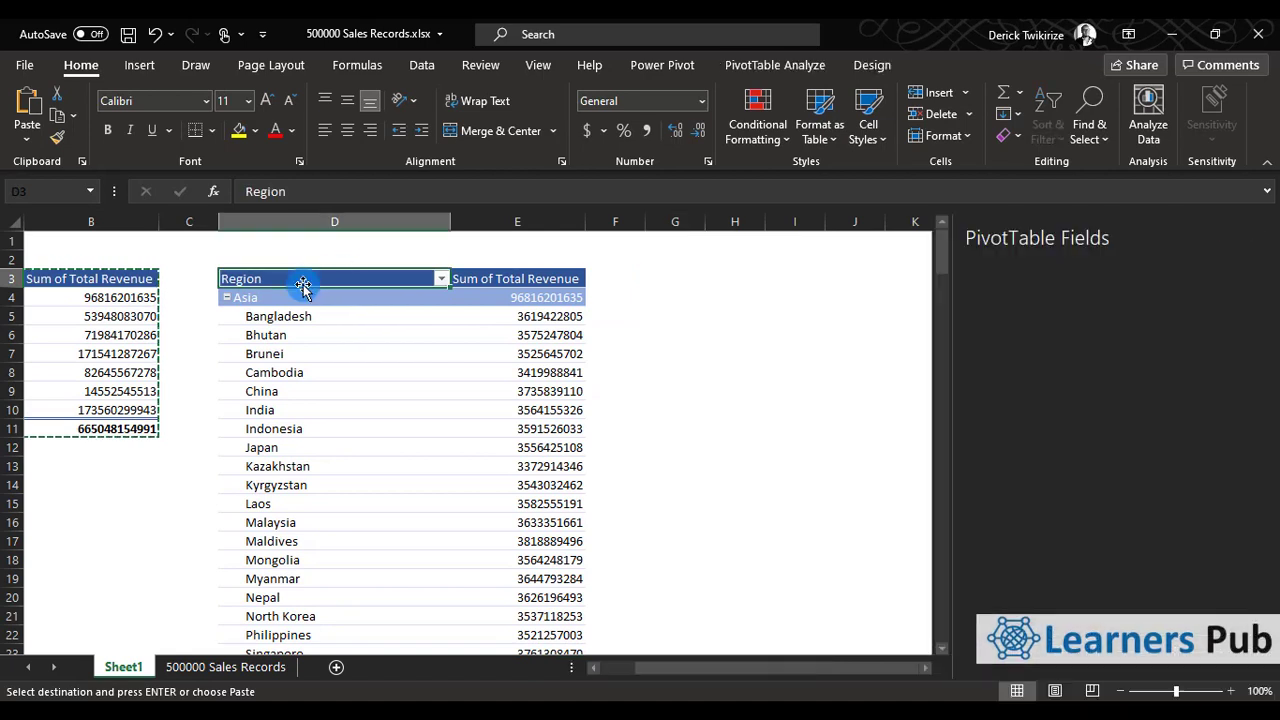
key(Escape)
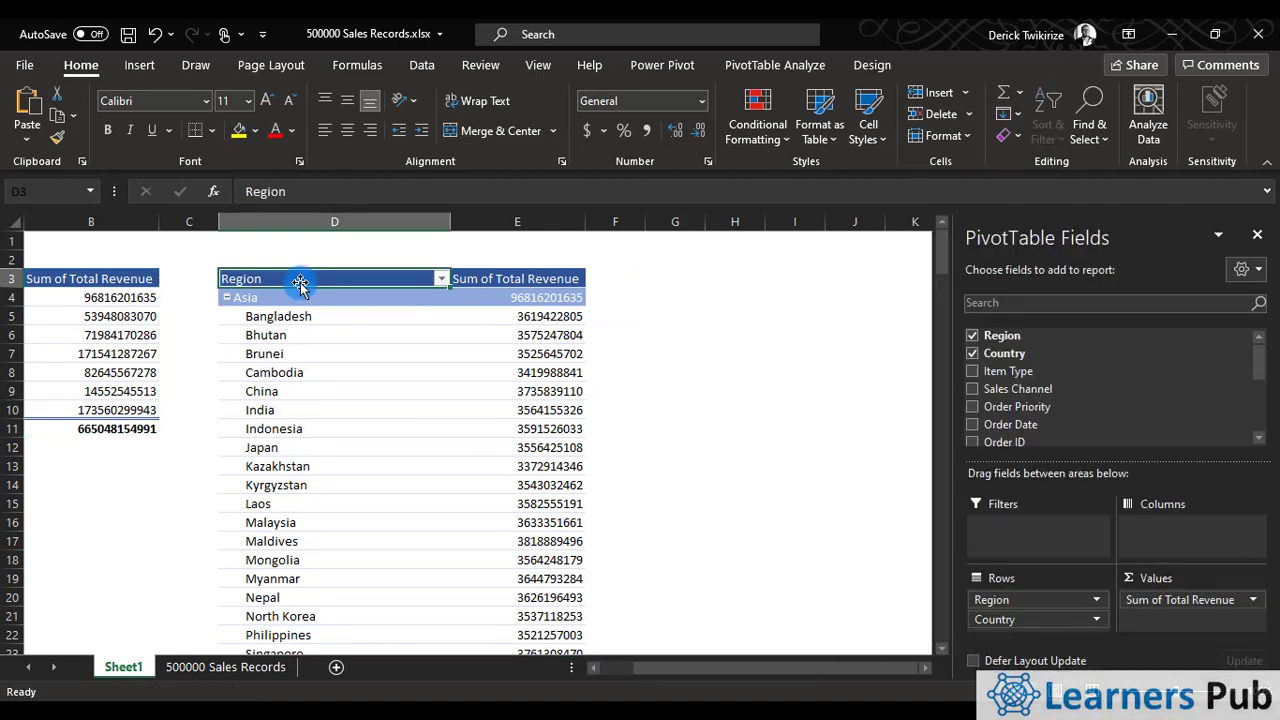
key(BackSpace)
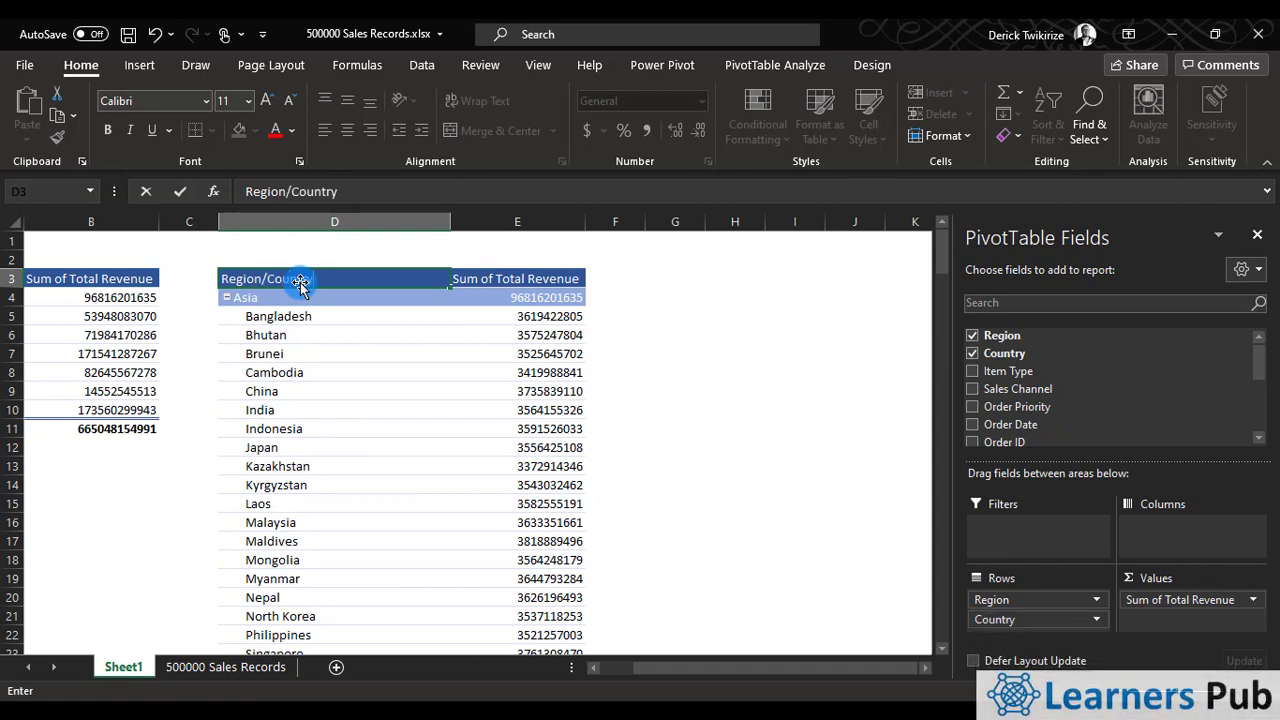
click(628, 372)
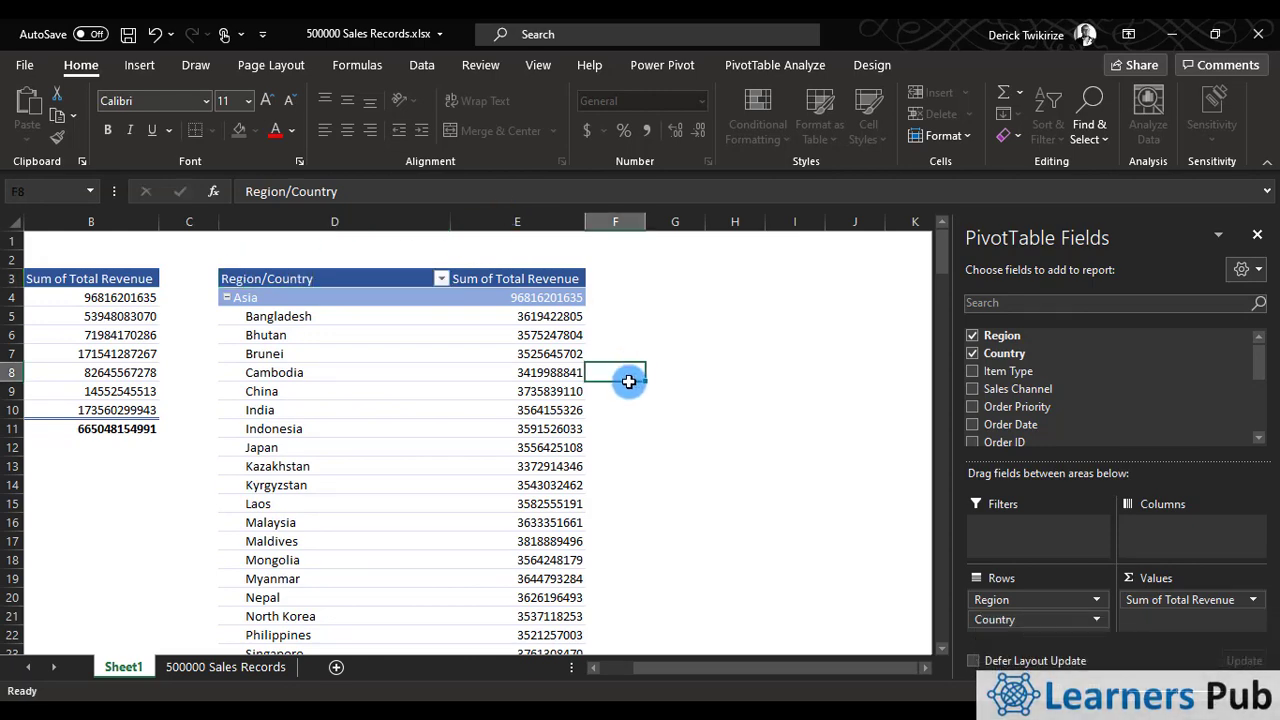
Copy the original Region pivot table in A3:B11 and paste another duplicate below it at cell A14.
drag(886, 660, 760, 664)
drag(103, 277, 309, 422)
right_click(285, 398)
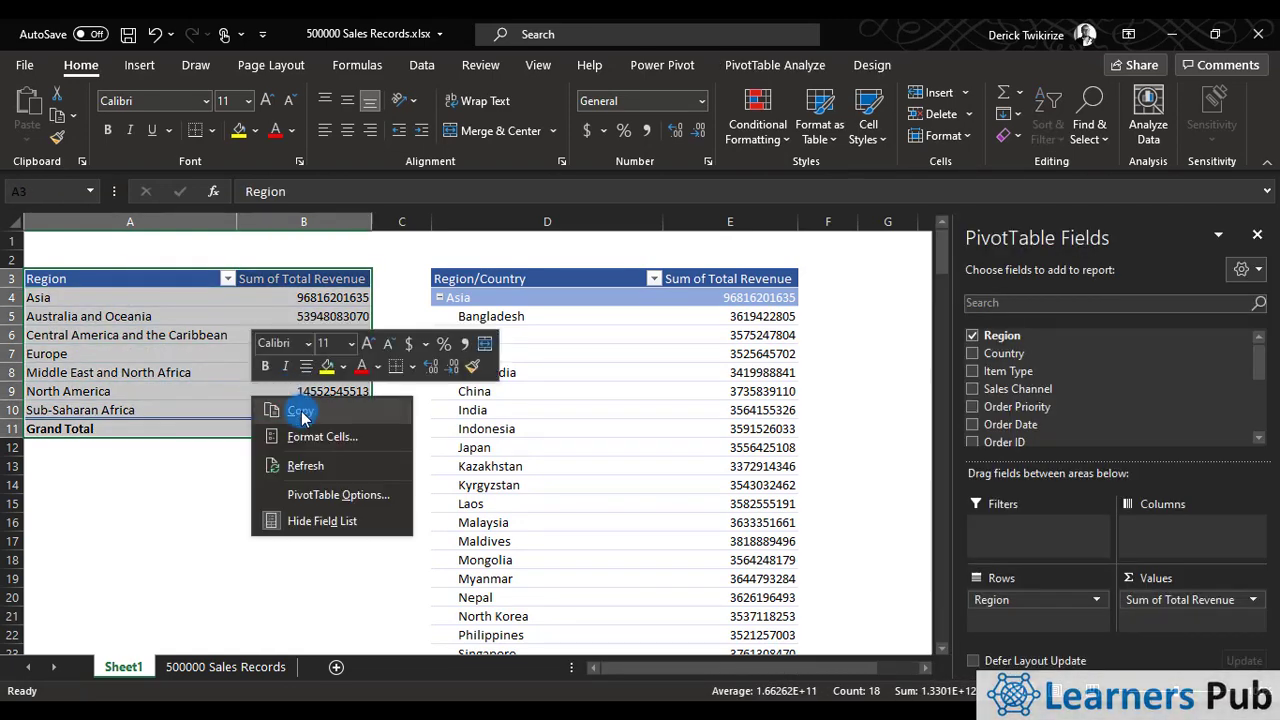
click(295, 405)
scroll(290, 408, down, 1)
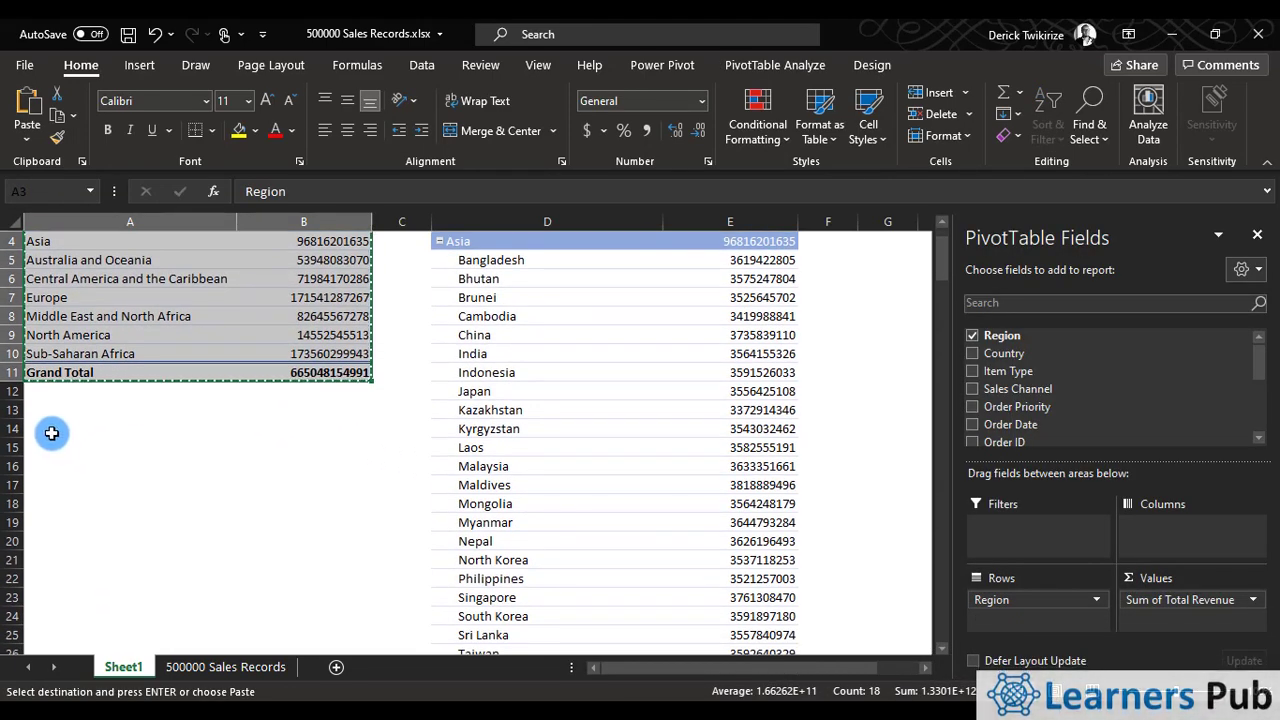
click(72, 428)
right_click(72, 428)
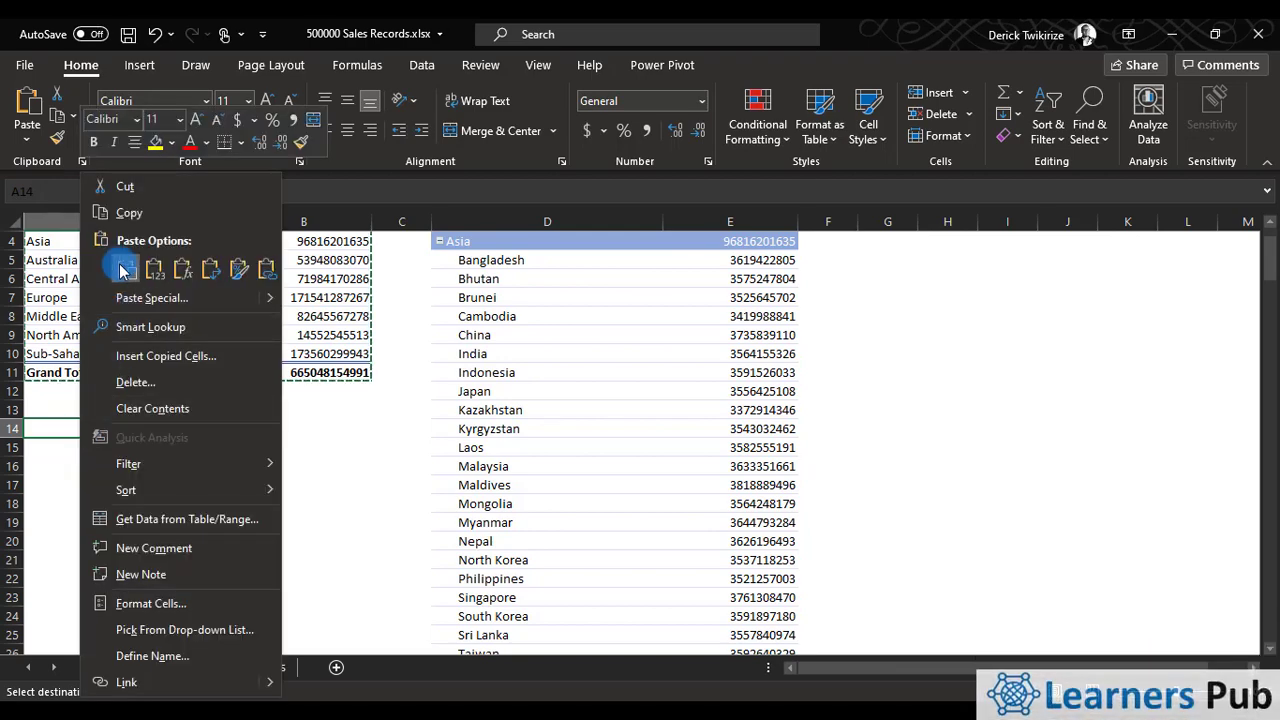
click(133, 262)
Remove the Region and Total Revenue fields from the pivot table at A14 to leave it empty.
click(214, 500)
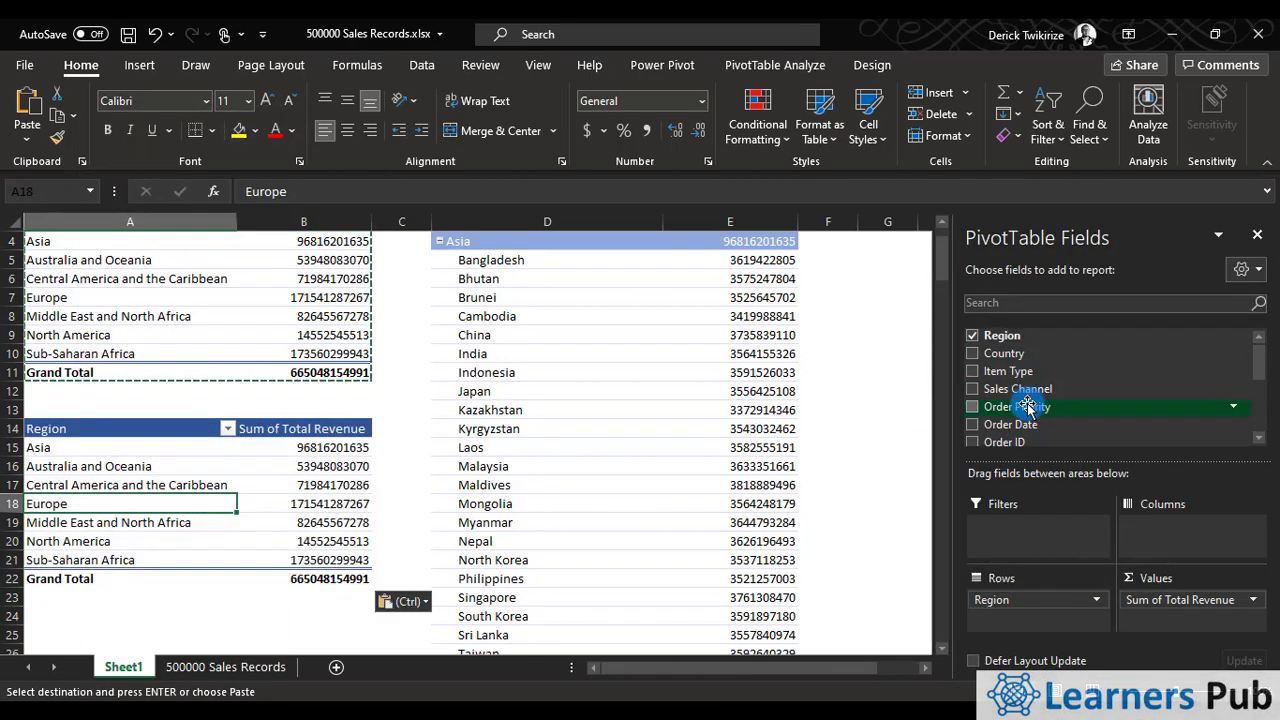
click(973, 337)
scroll(980, 394, down, 3)
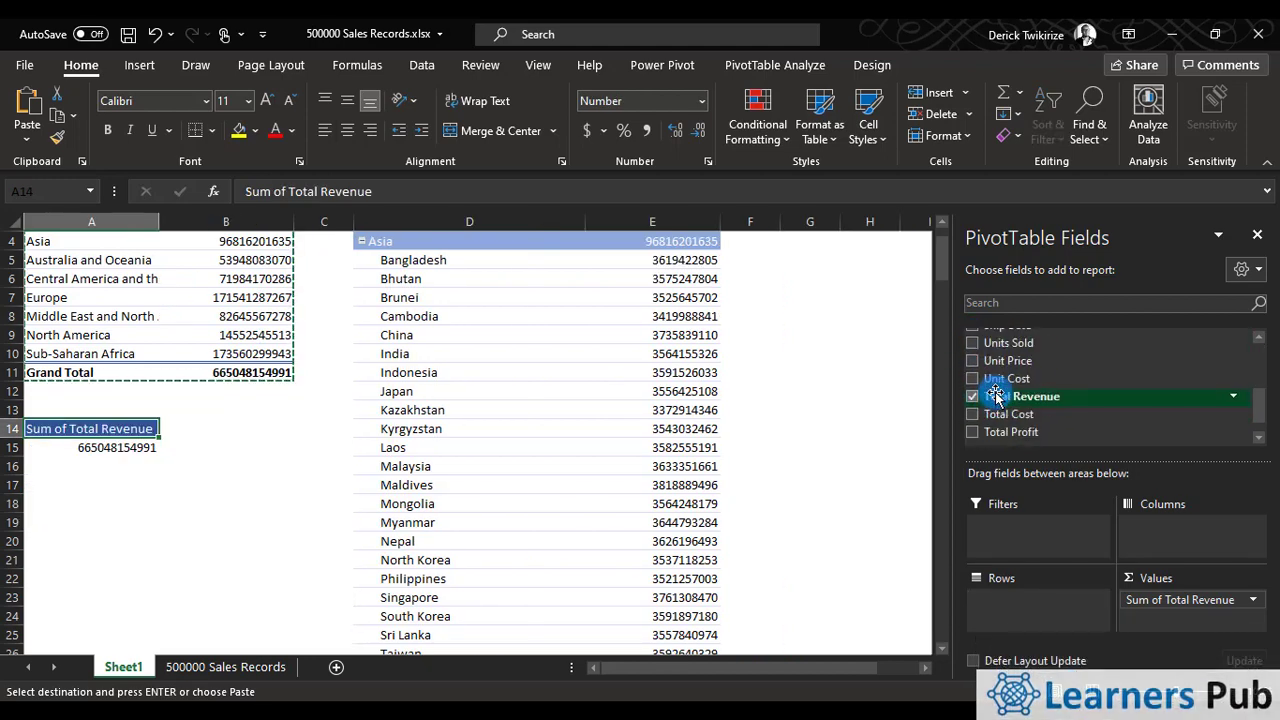
click(972, 397)
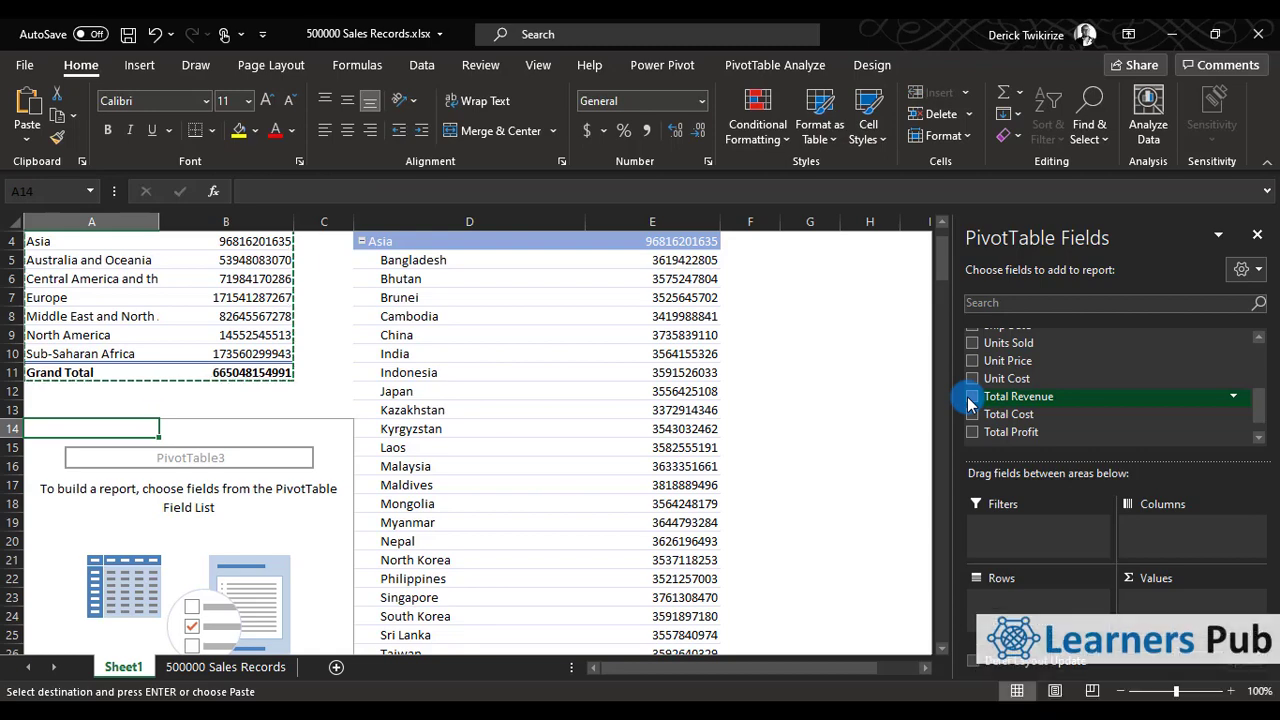
scroll(248, 480, down, 2)
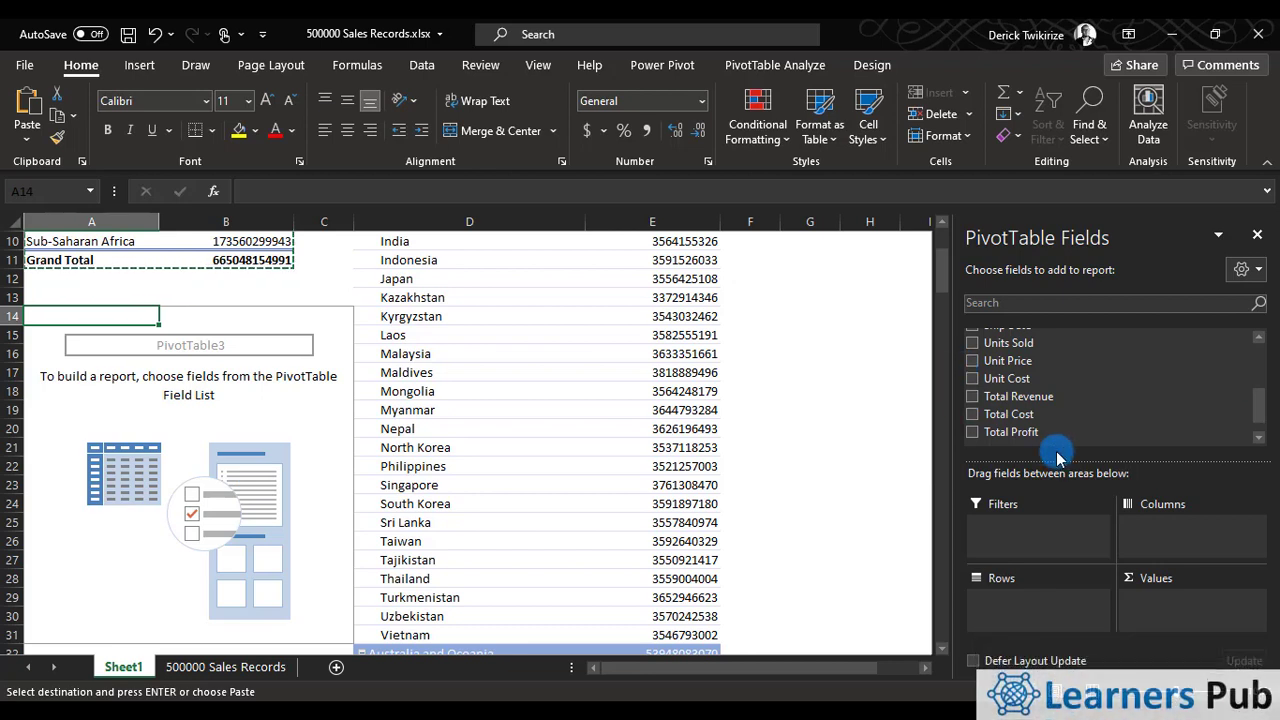
Build the empty pivot table at A14 with Item Type as rows and Units Sold as summed values.
scroll(1060, 425, up, 3)
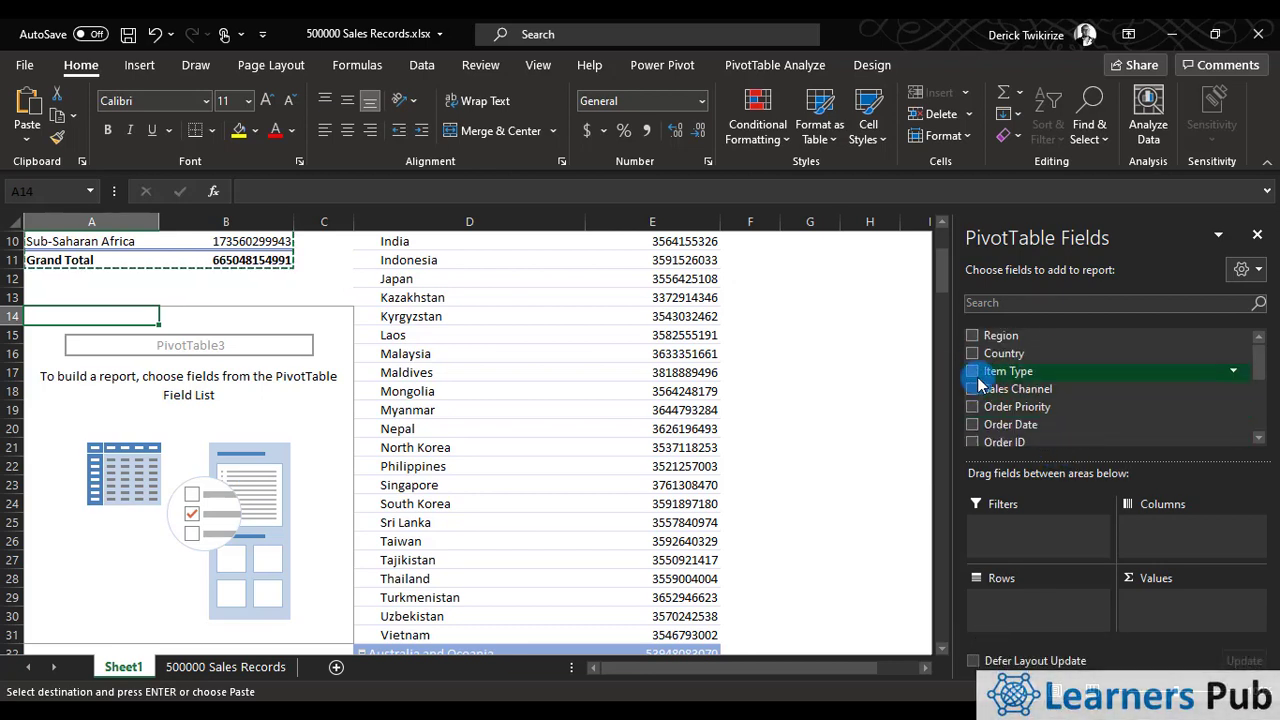
click(973, 373)
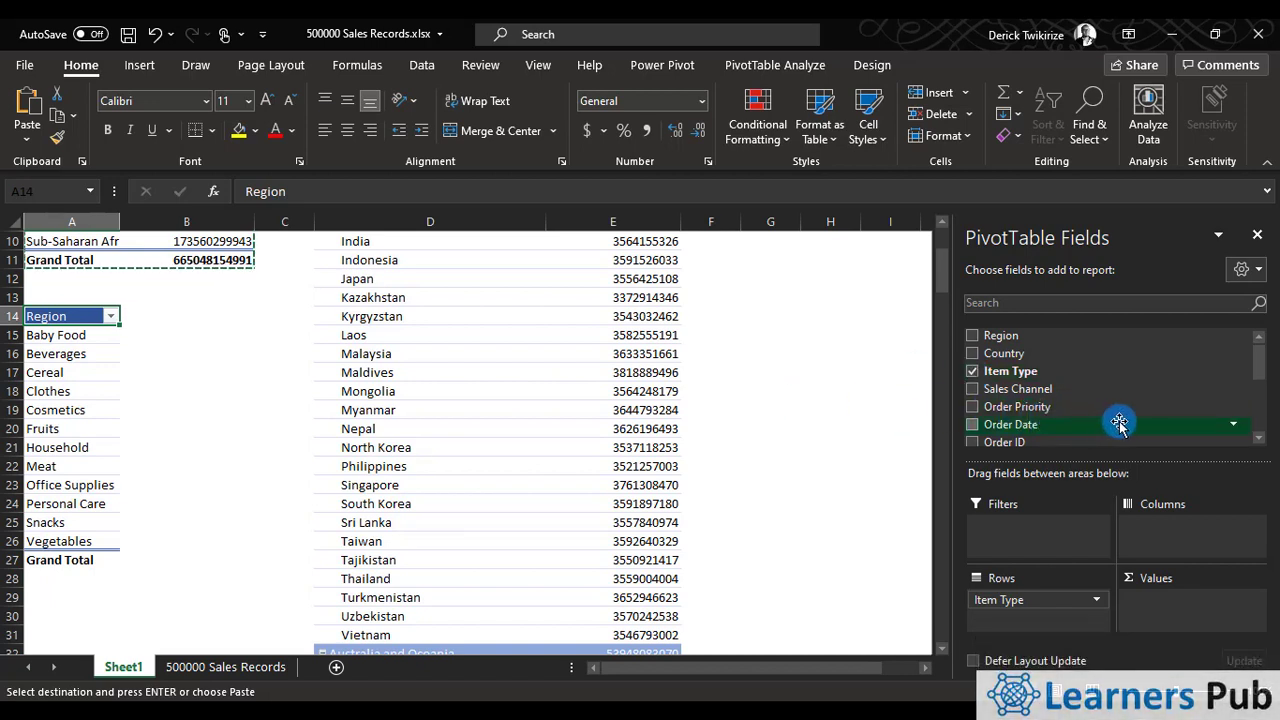
scroll(1116, 424, down, 1)
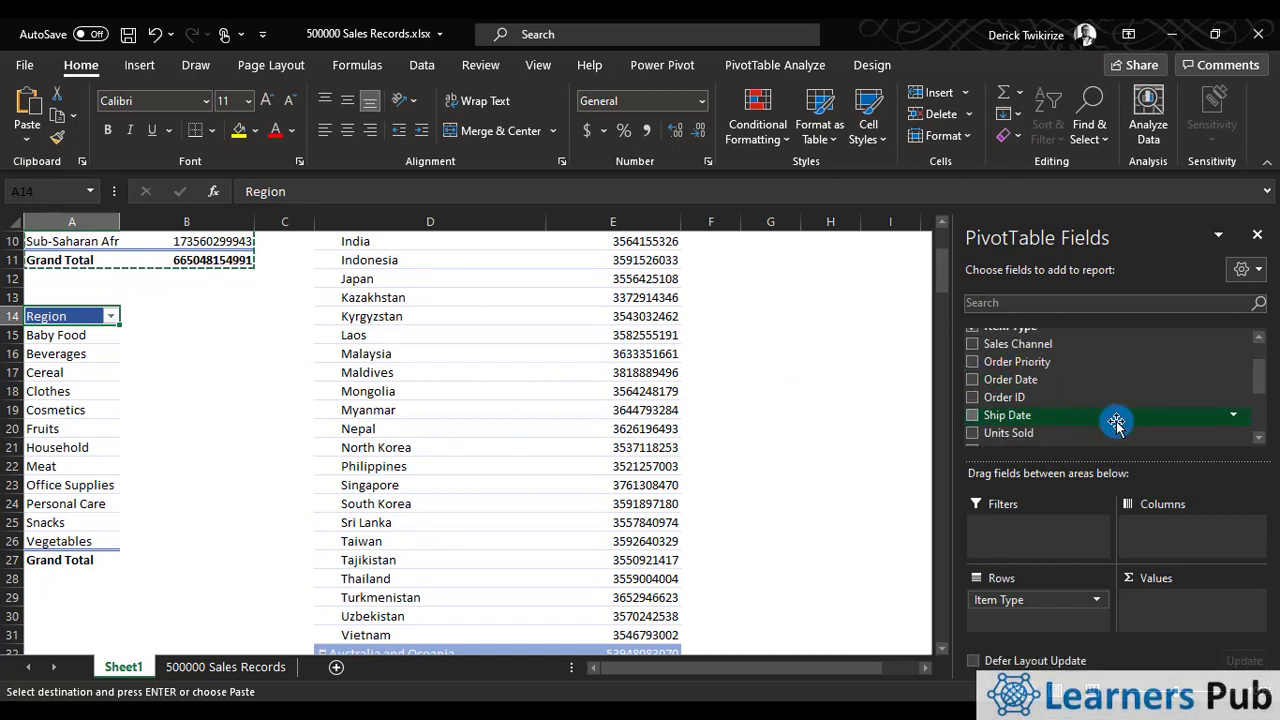
scroll(1116, 424, down, 1)
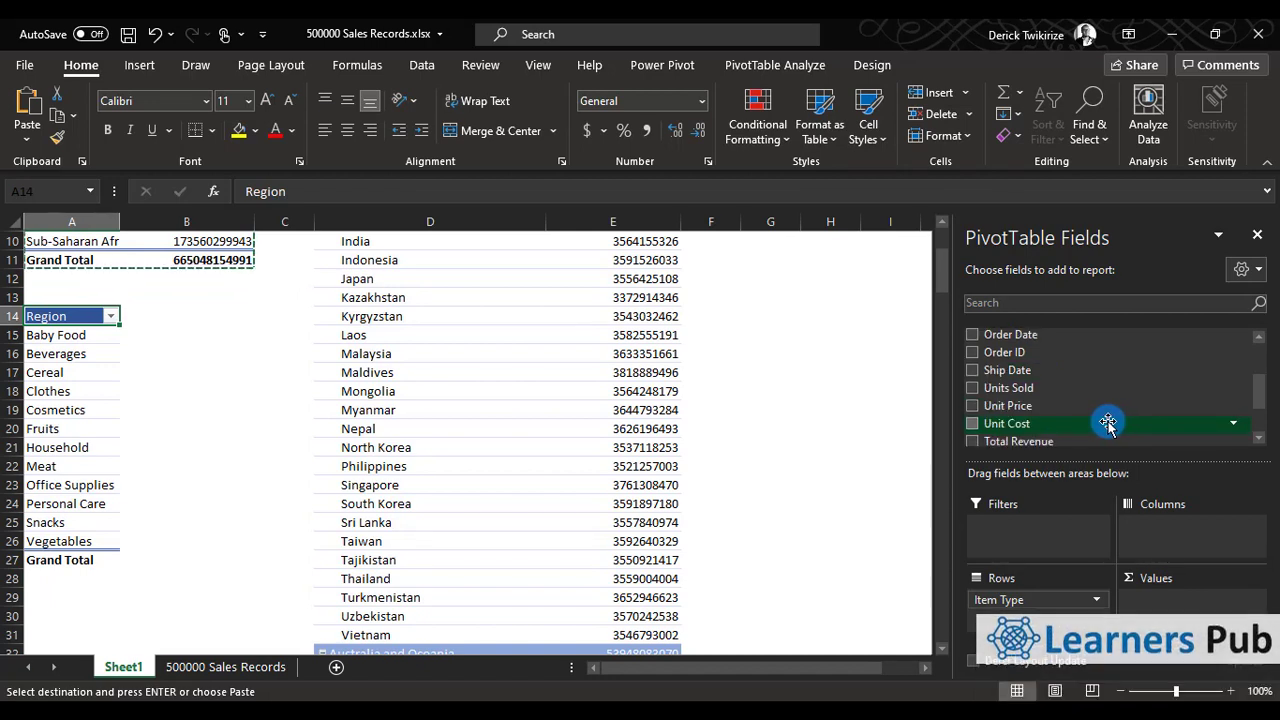
click(971, 389)
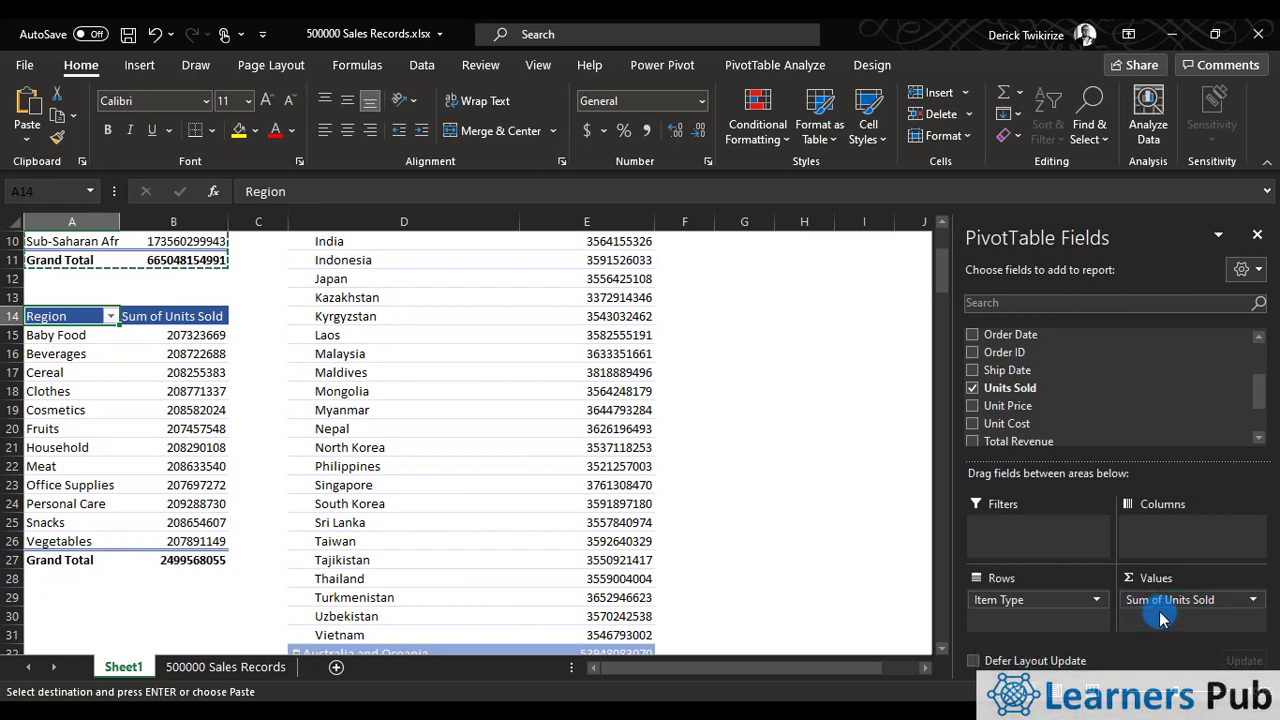
click(177, 445)
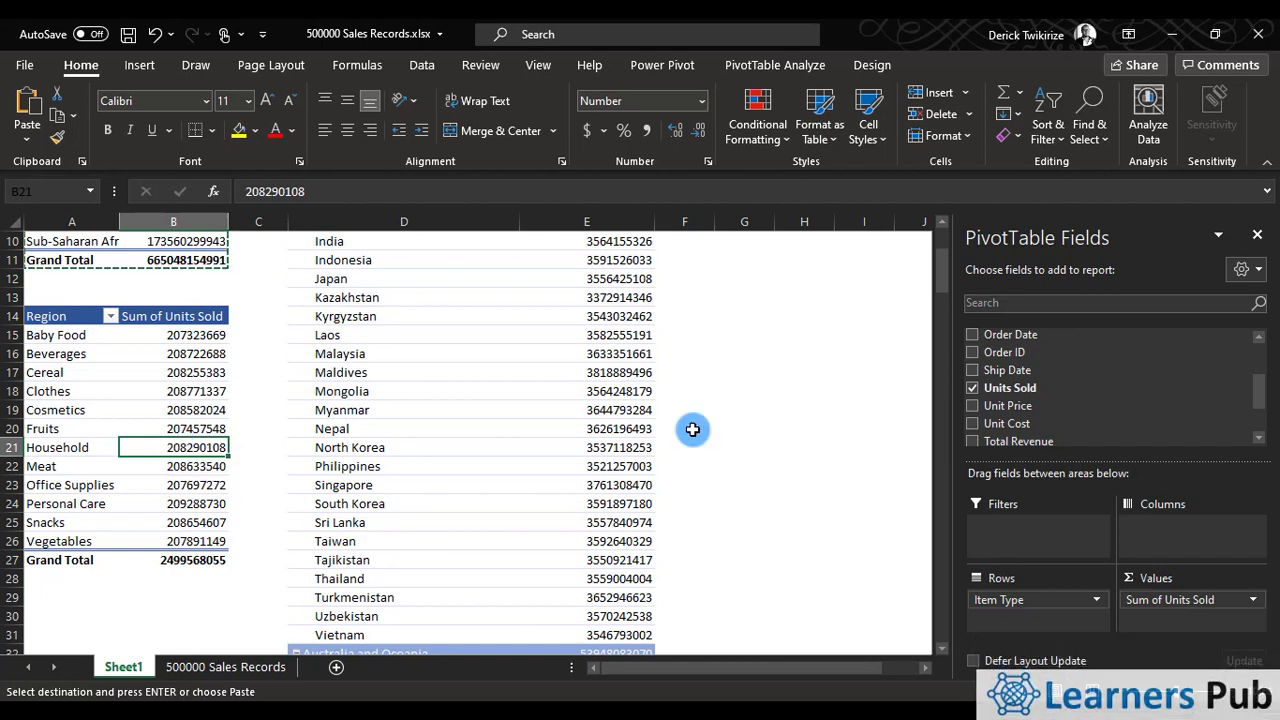
Replace Units Sold with Total Profit as the values of the Item Type pivot table.
click(973, 389)
scroll(982, 405, down, 2)
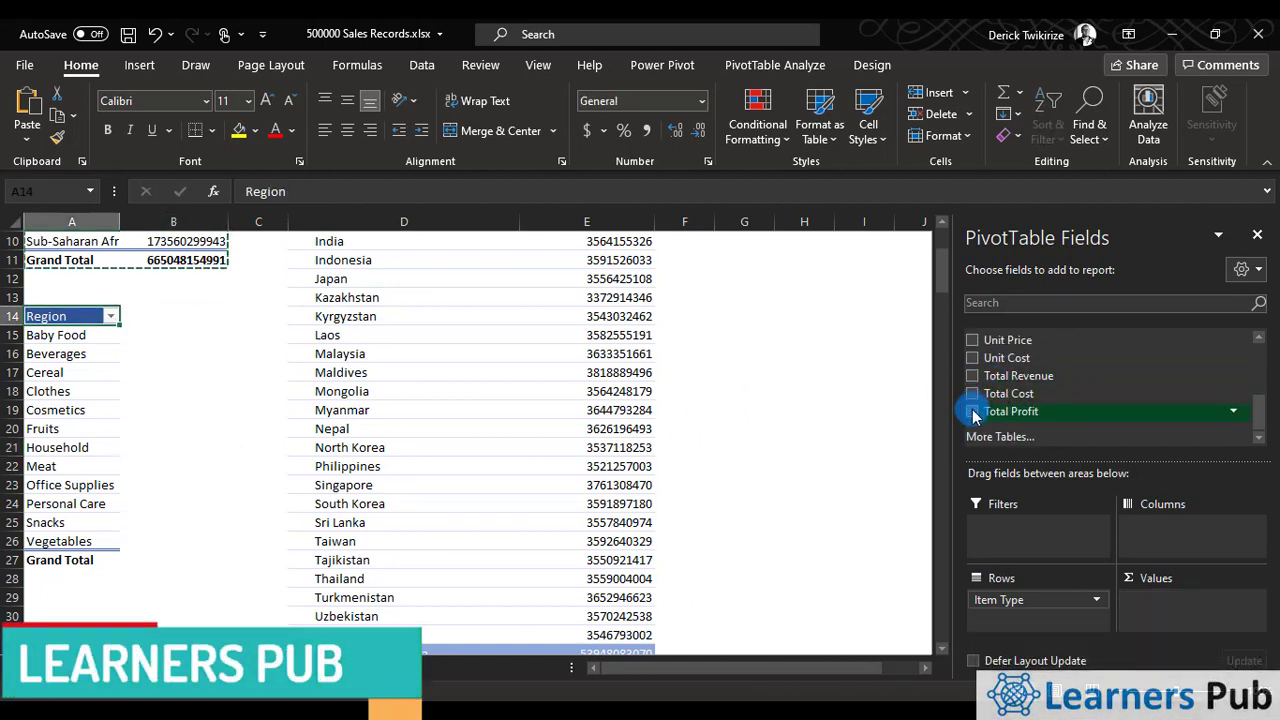
click(969, 412)
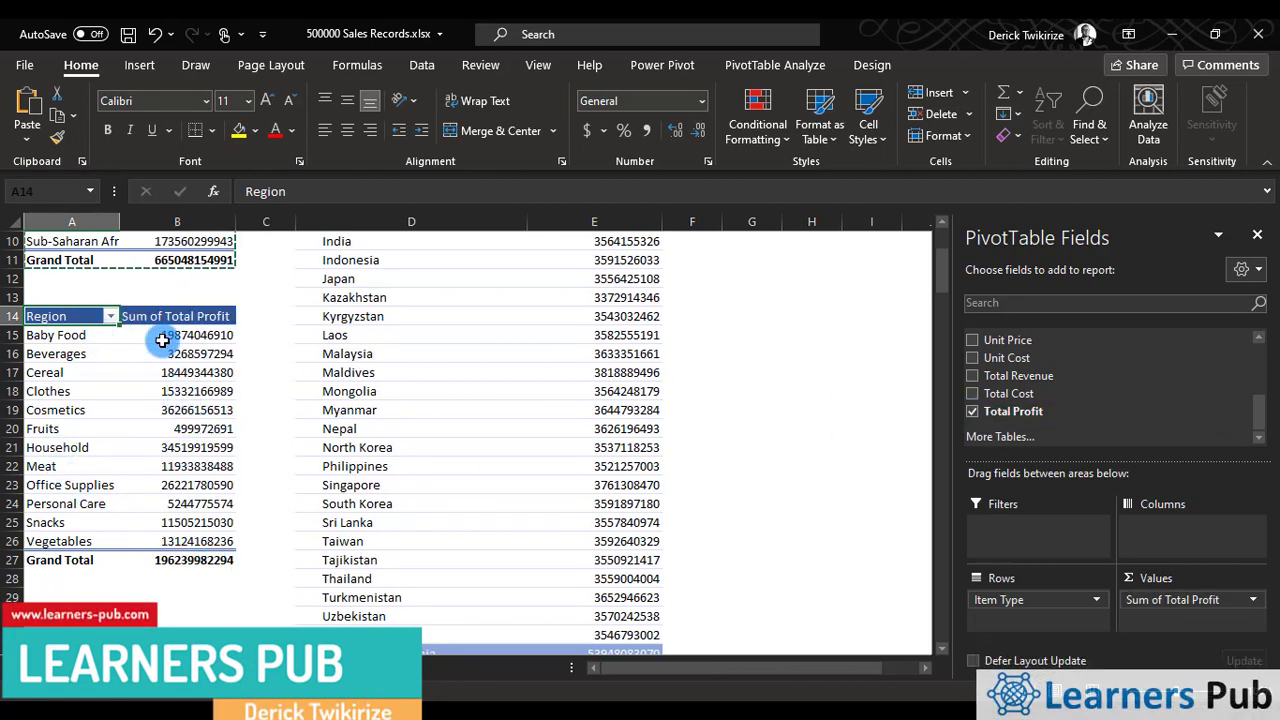
scroll(203, 483, up, 3)
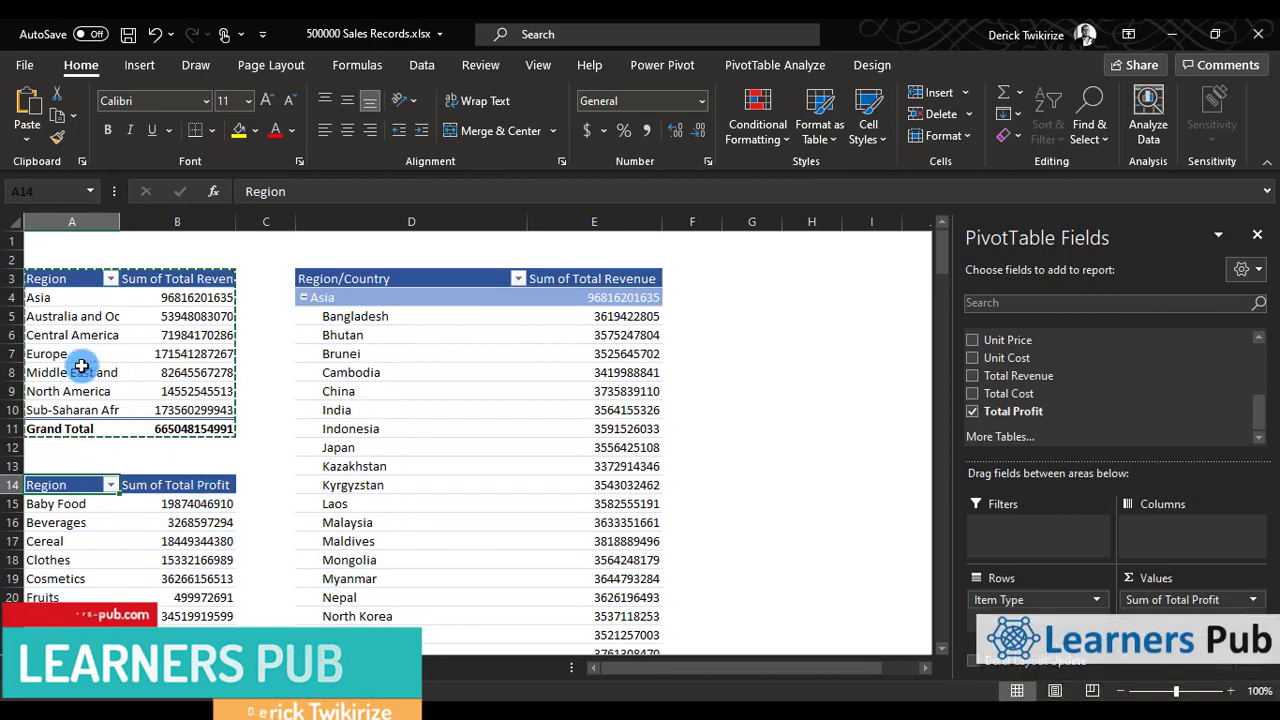
click(70, 284)
drag(70, 284, 169, 428)
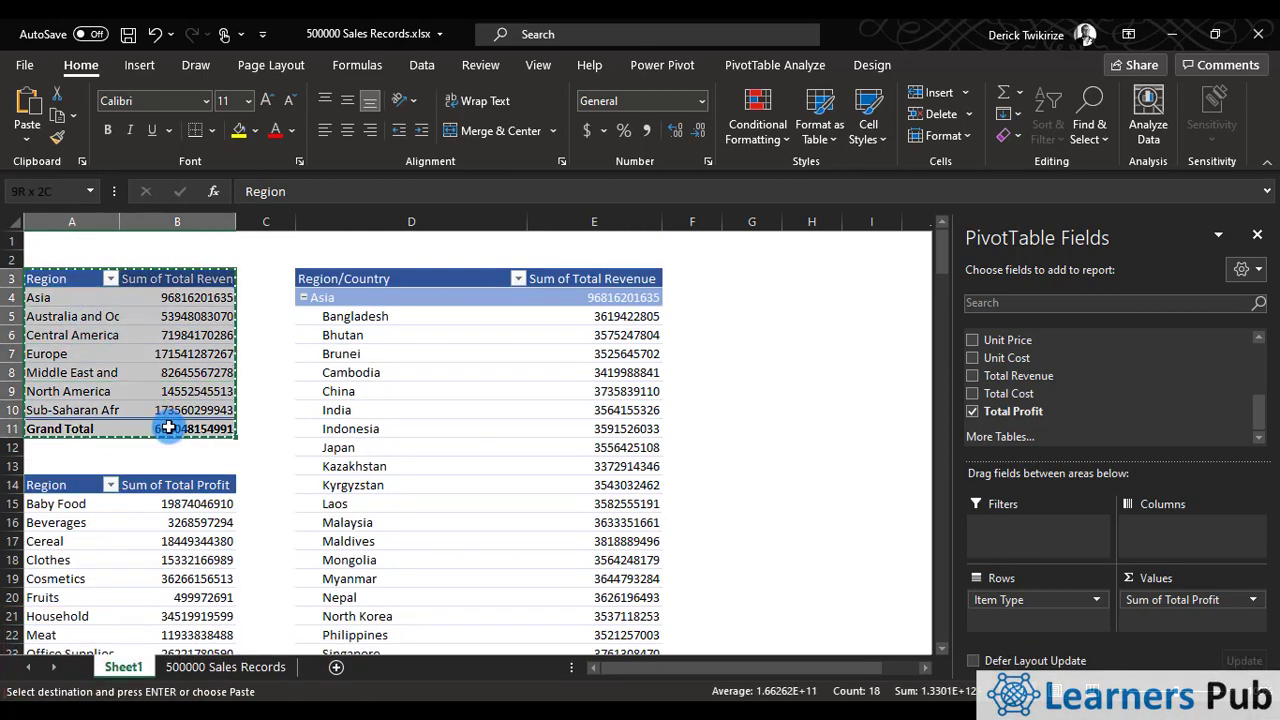
right_click(127, 399)
key(Escape)
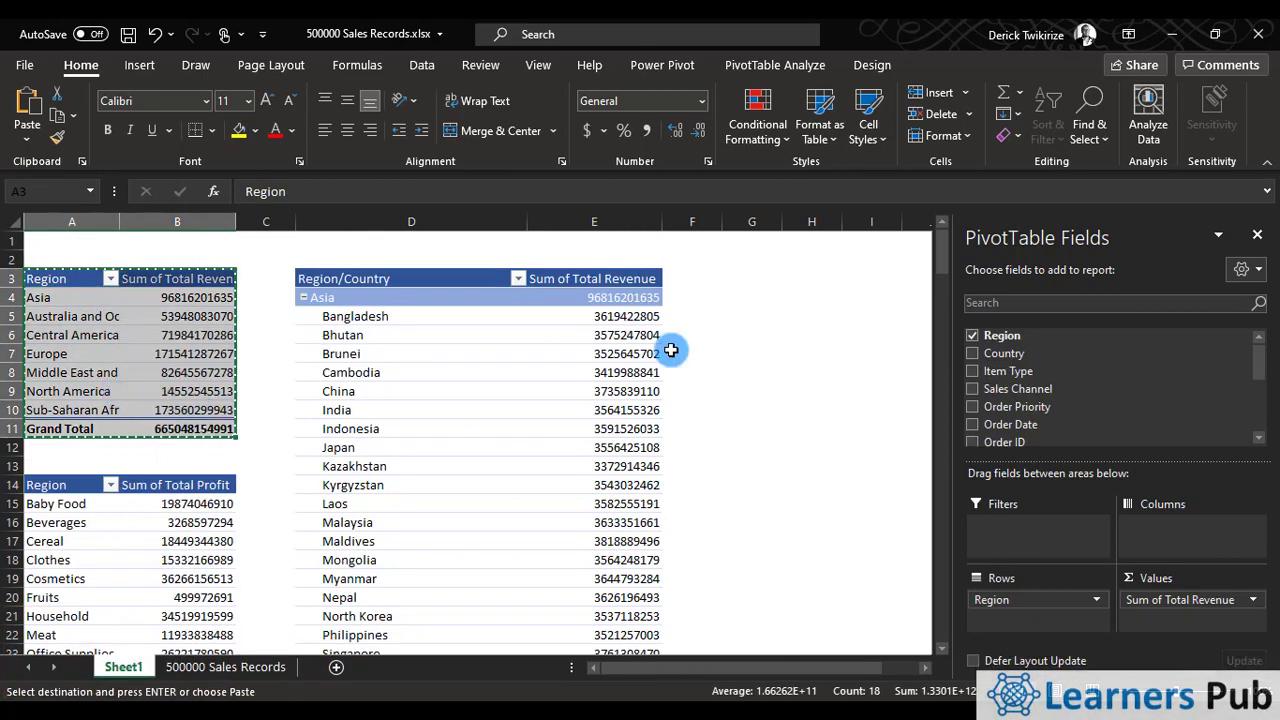
click(748, 283)
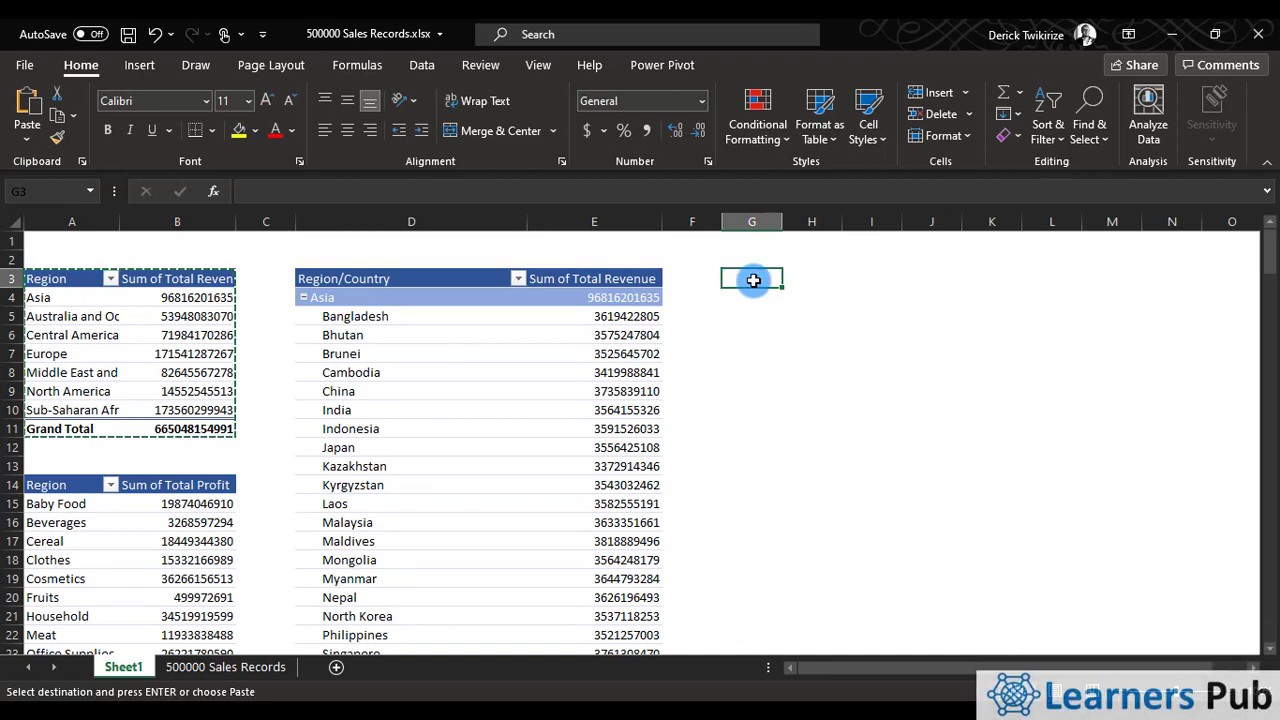
right_click(746, 281)
click(66, 510)
Copy the Item Type pivot table in A14:B27 and paste the duplicate at cell G3.
click(98, 503)
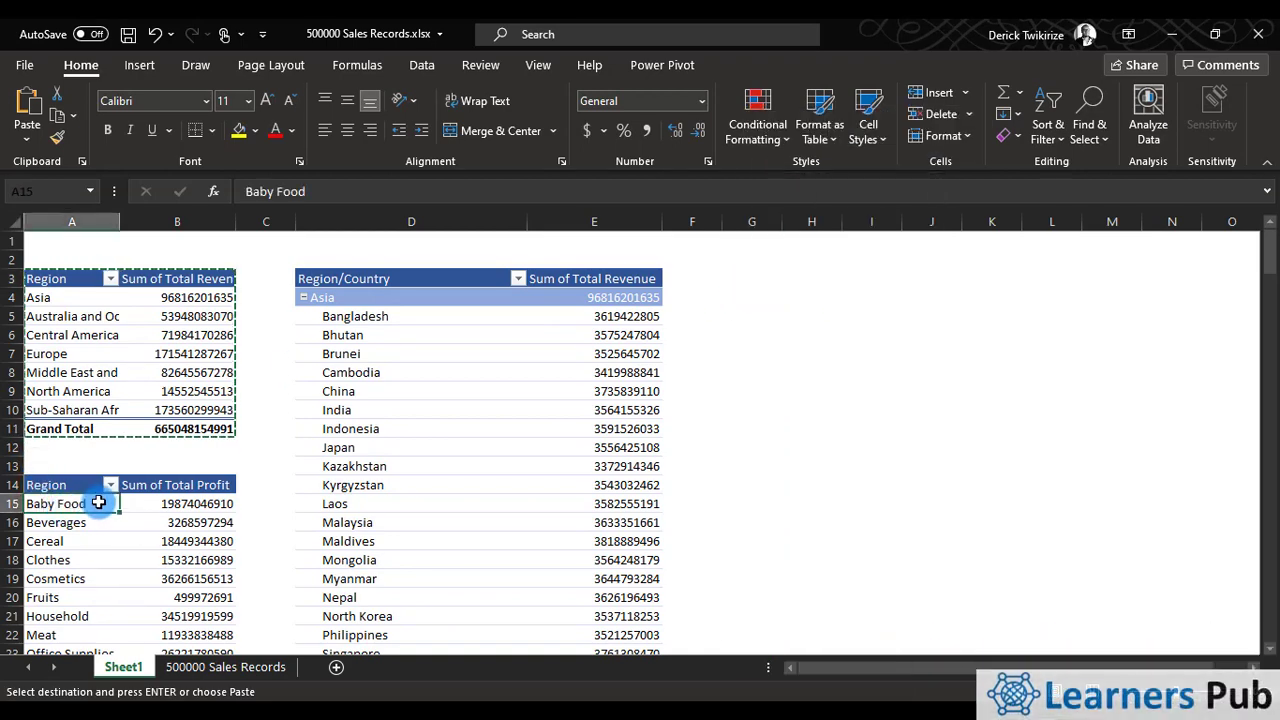
scroll(88, 492, down, 1)
drag(86, 488, 130, 485)
drag(66, 429, 164, 633)
right_click(164, 630)
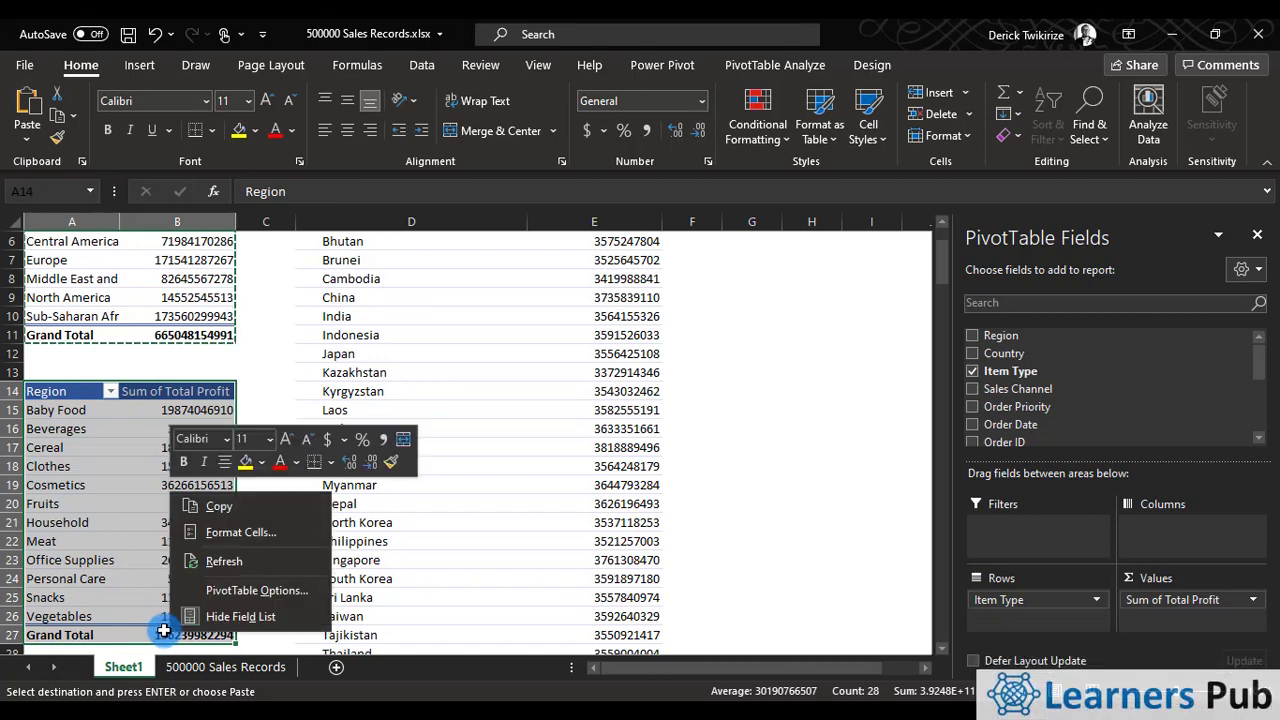
click(220, 508)
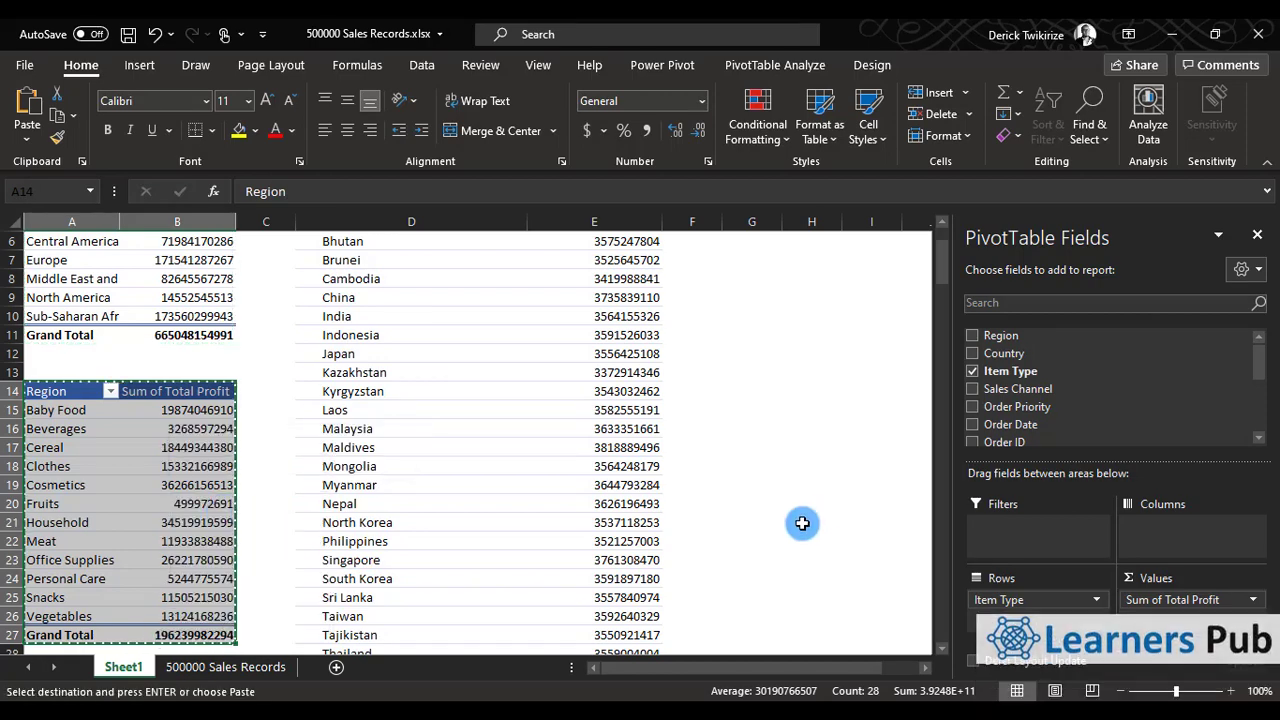
scroll(794, 520, up, 2)
click(757, 274)
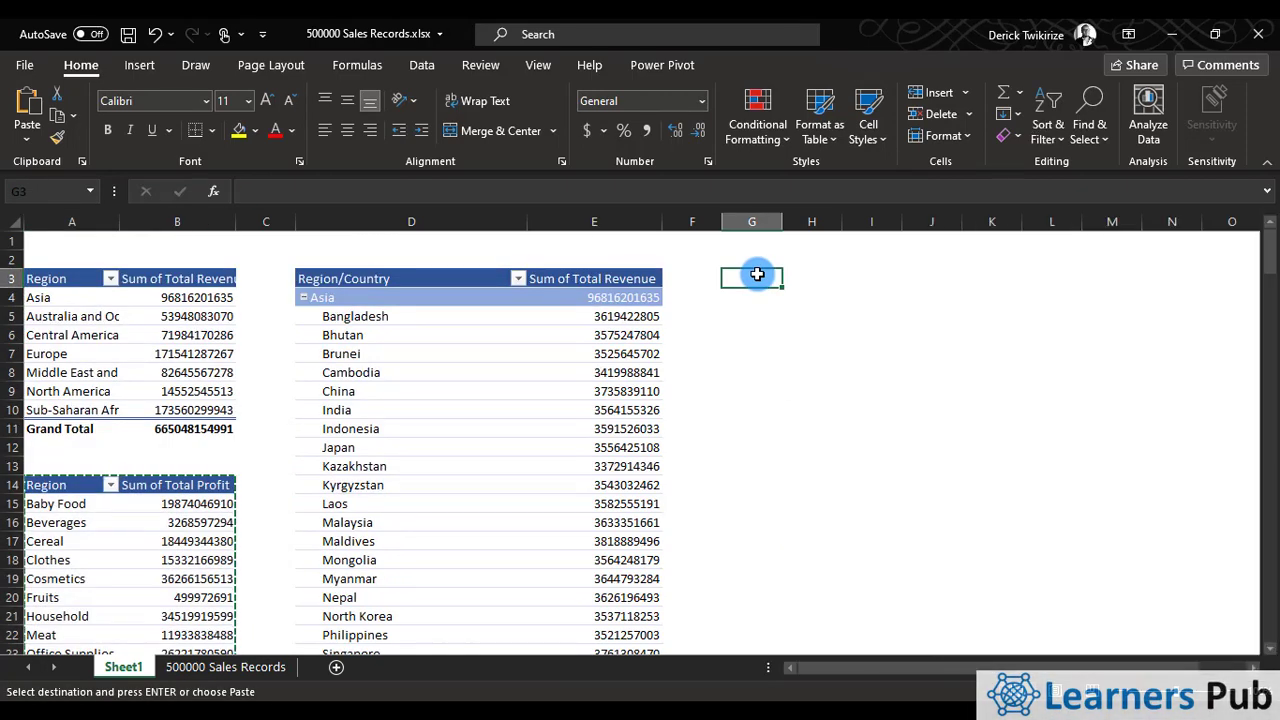
right_click(757, 274)
click(806, 277)
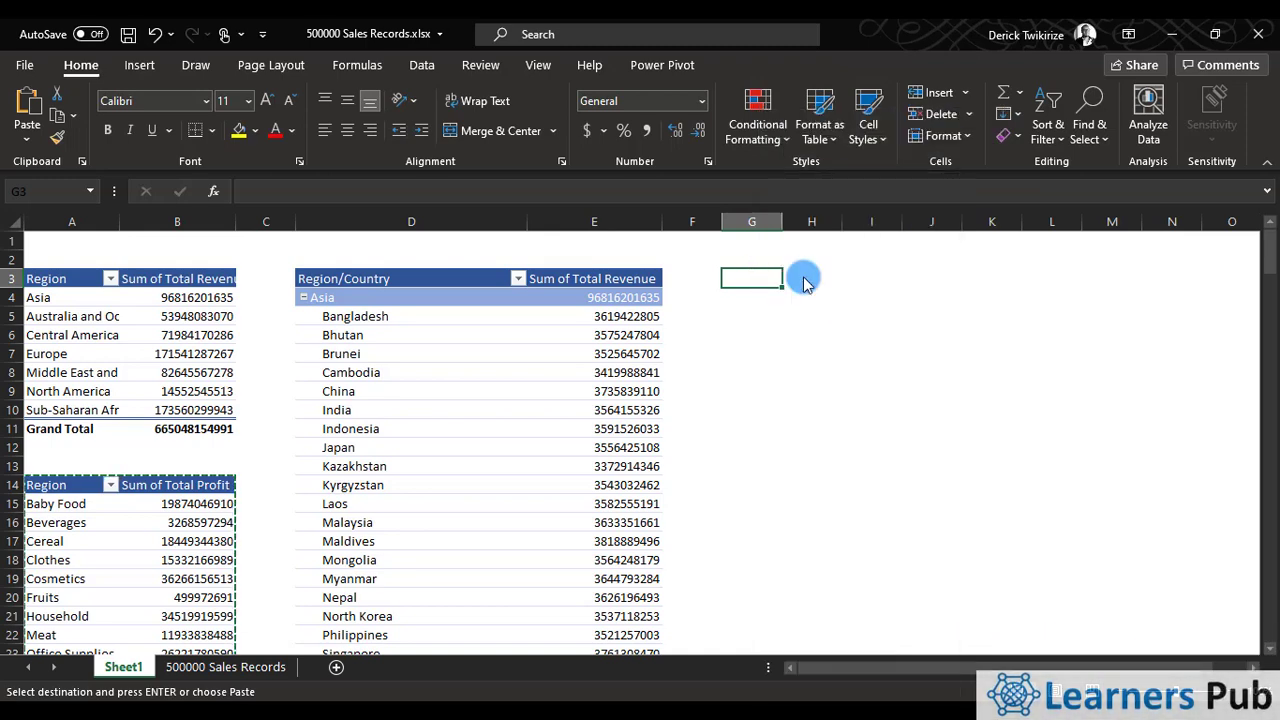
Hide the pivot field list and widen columns G and H to fit the pasted pivot table's labels and values.
drag(840, 220, 875, 219)
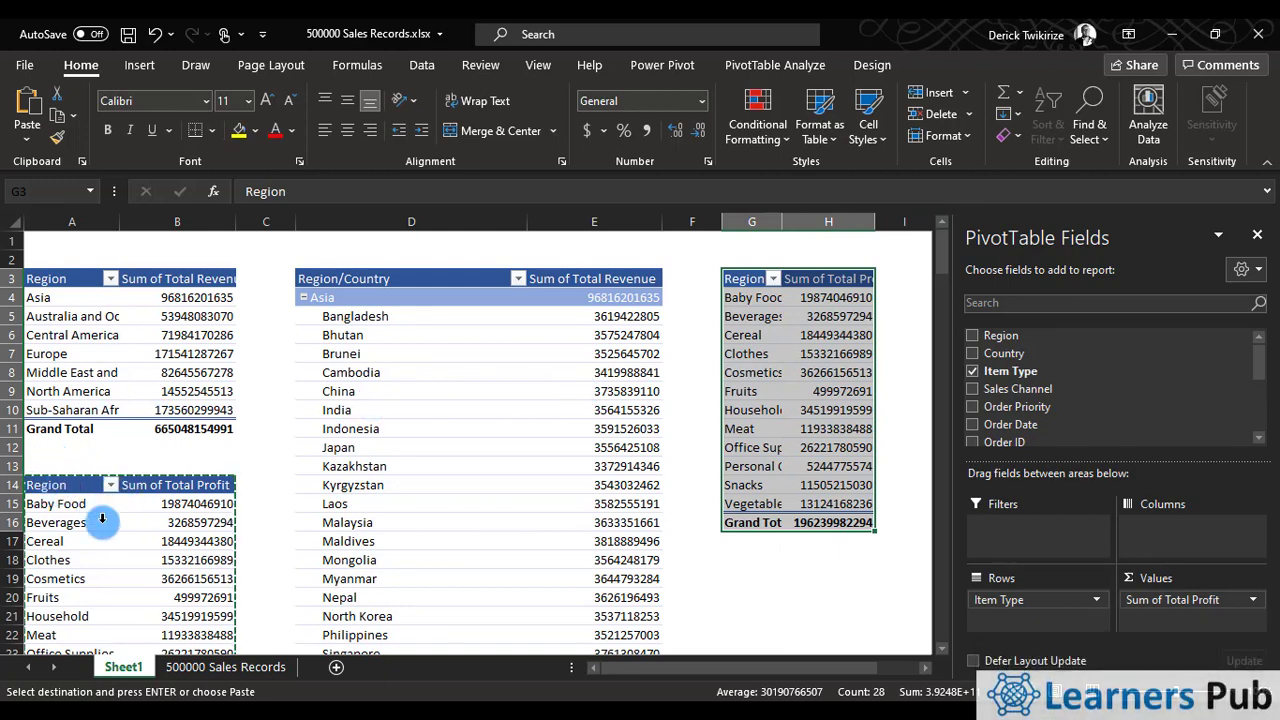
scroll(102, 519, down, 2)
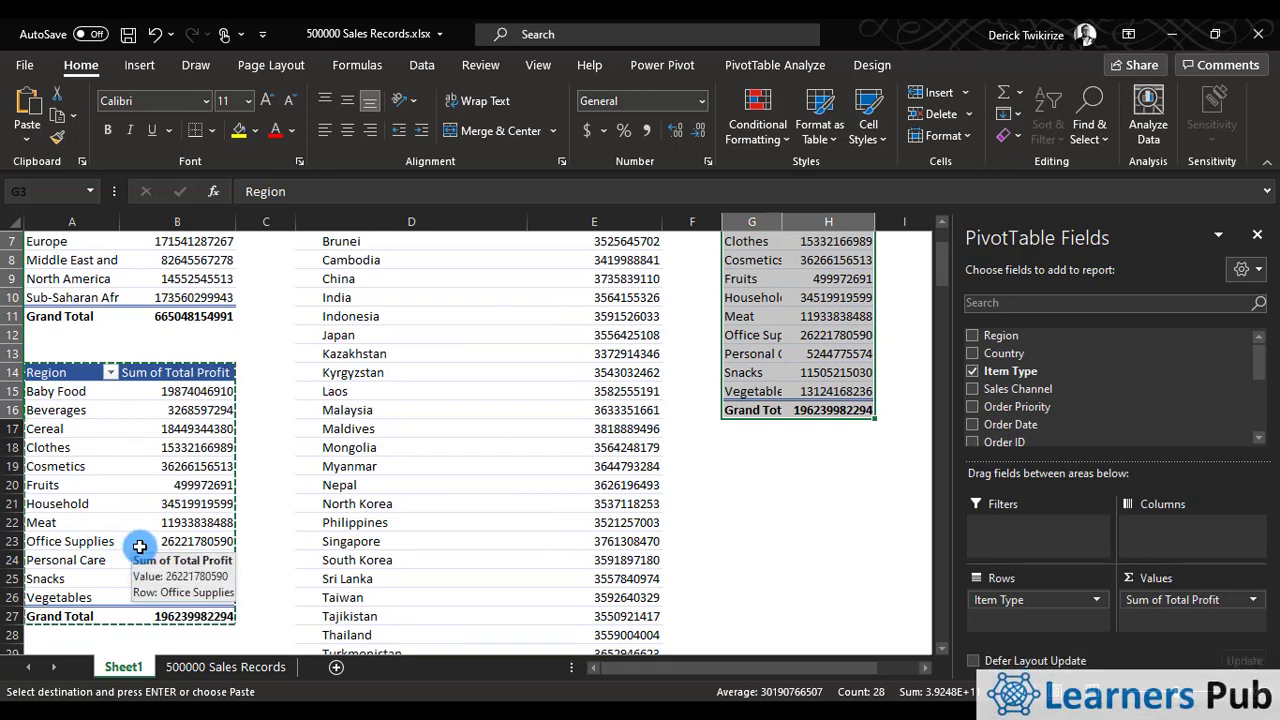
scroll(130, 548, up, 2)
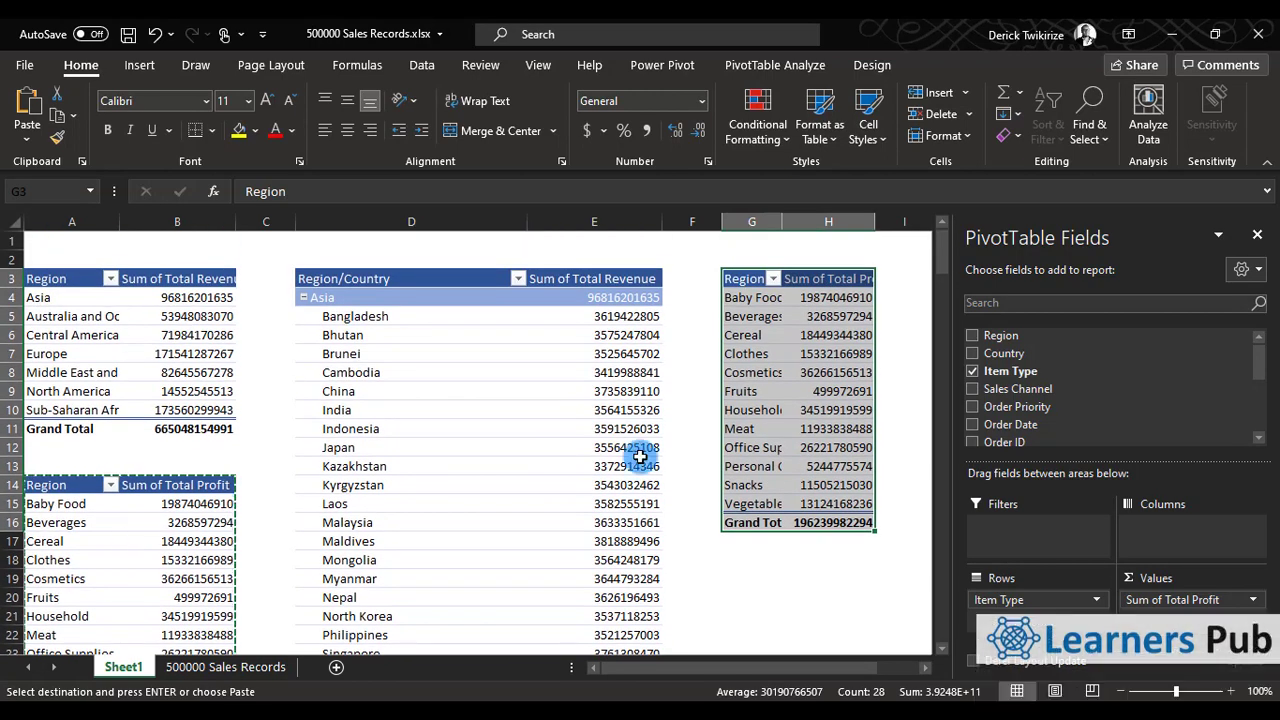
click(1257, 234)
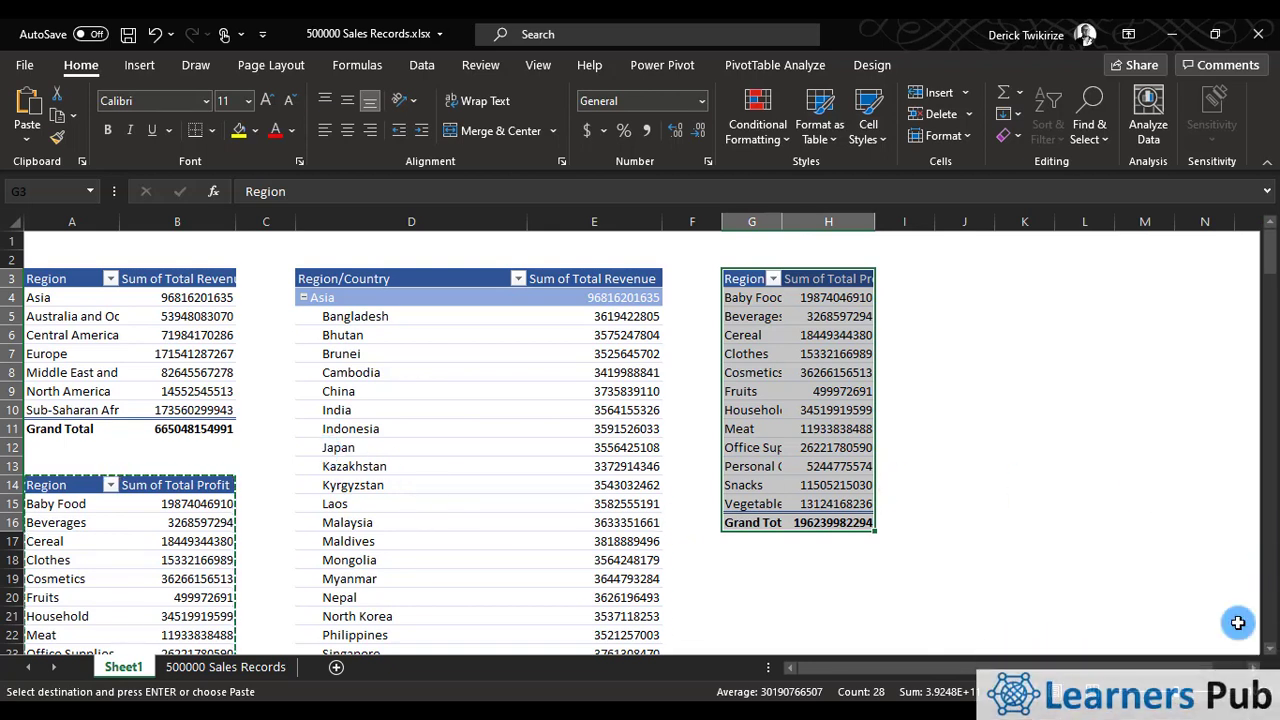
click(1253, 668)
click(1253, 668)
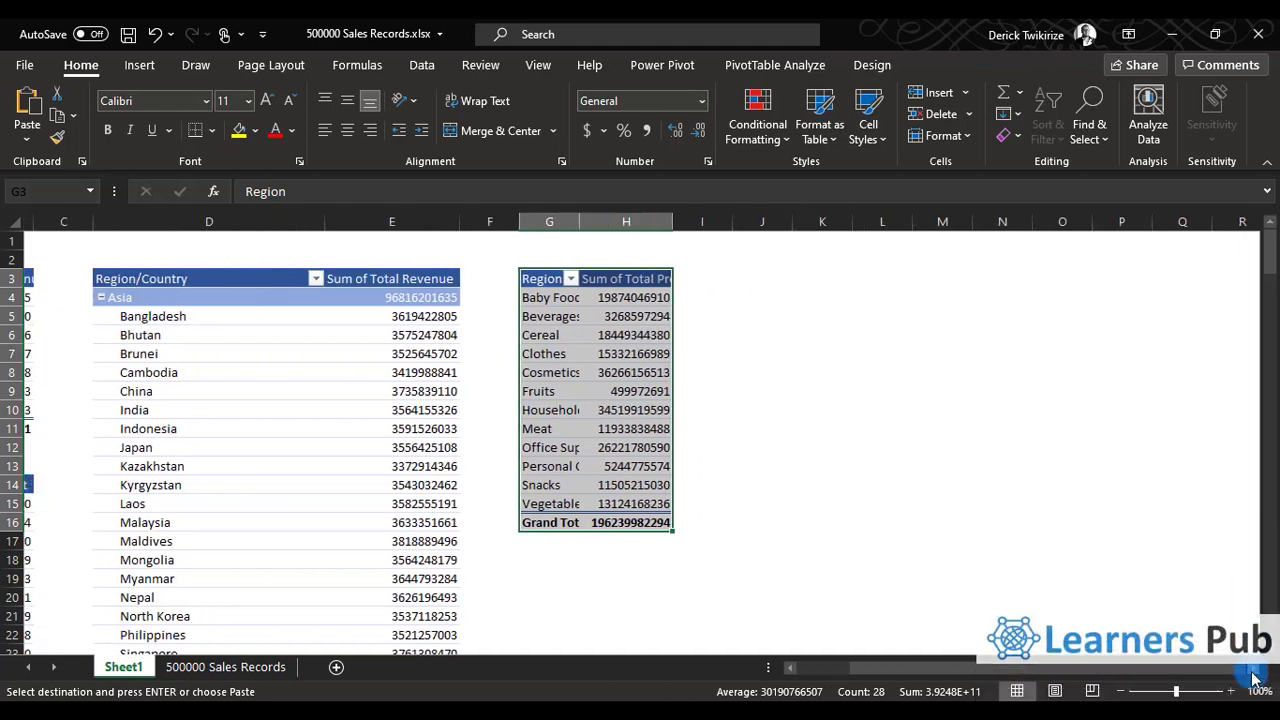
click(1253, 668)
drag(512, 222, 574, 226)
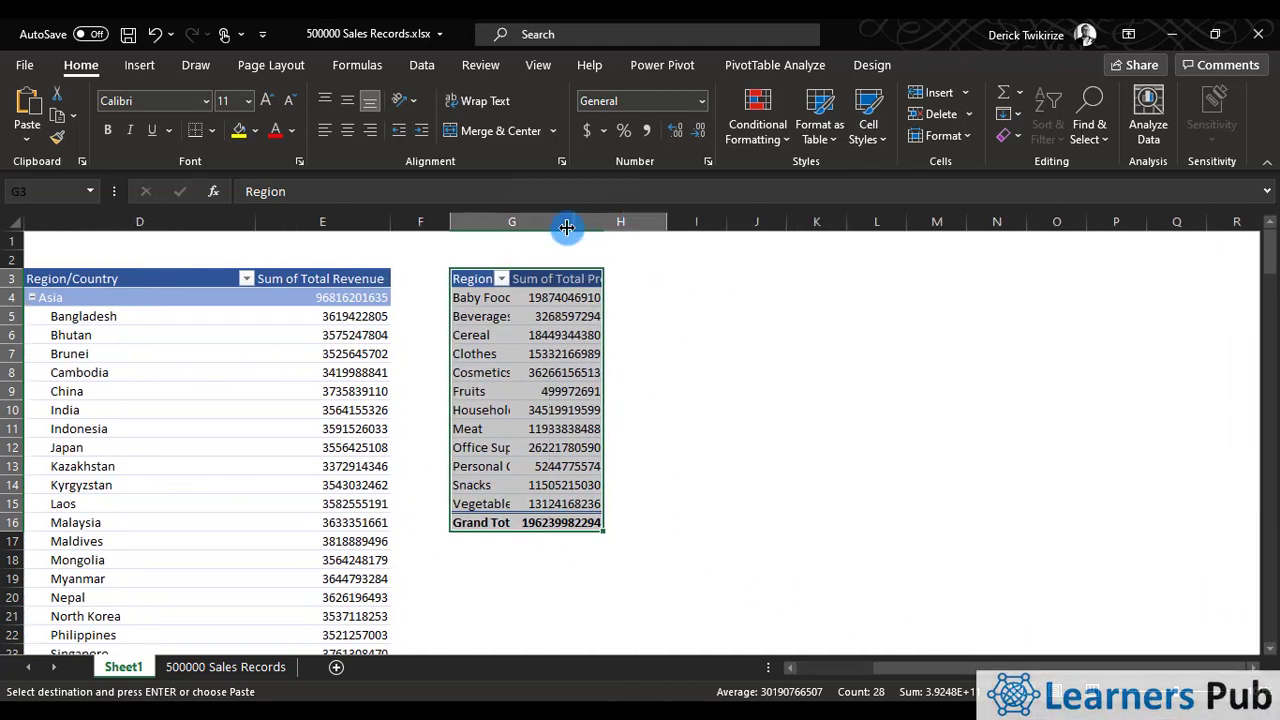
click(566, 276)
drag(667, 222, 732, 226)
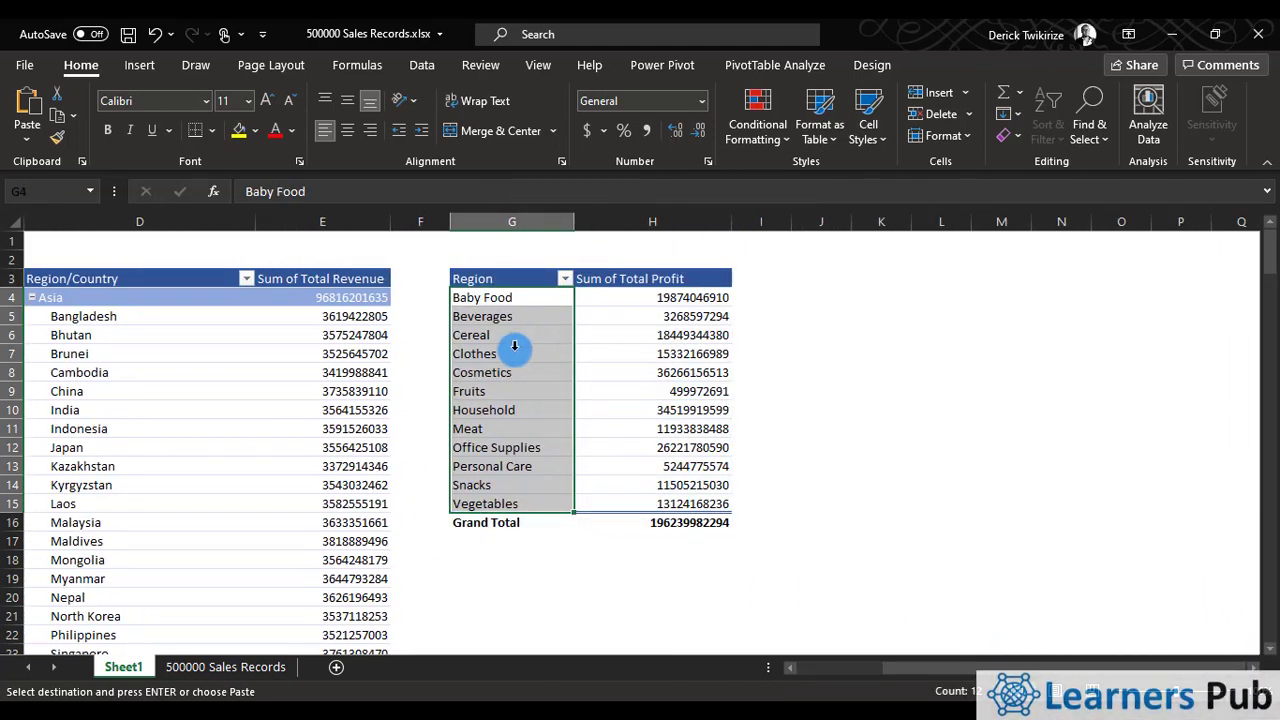
Show the field list for the pivot table at G3 and replace Item Type with Sales Channel in its rows.
click(514, 352)
click(778, 64)
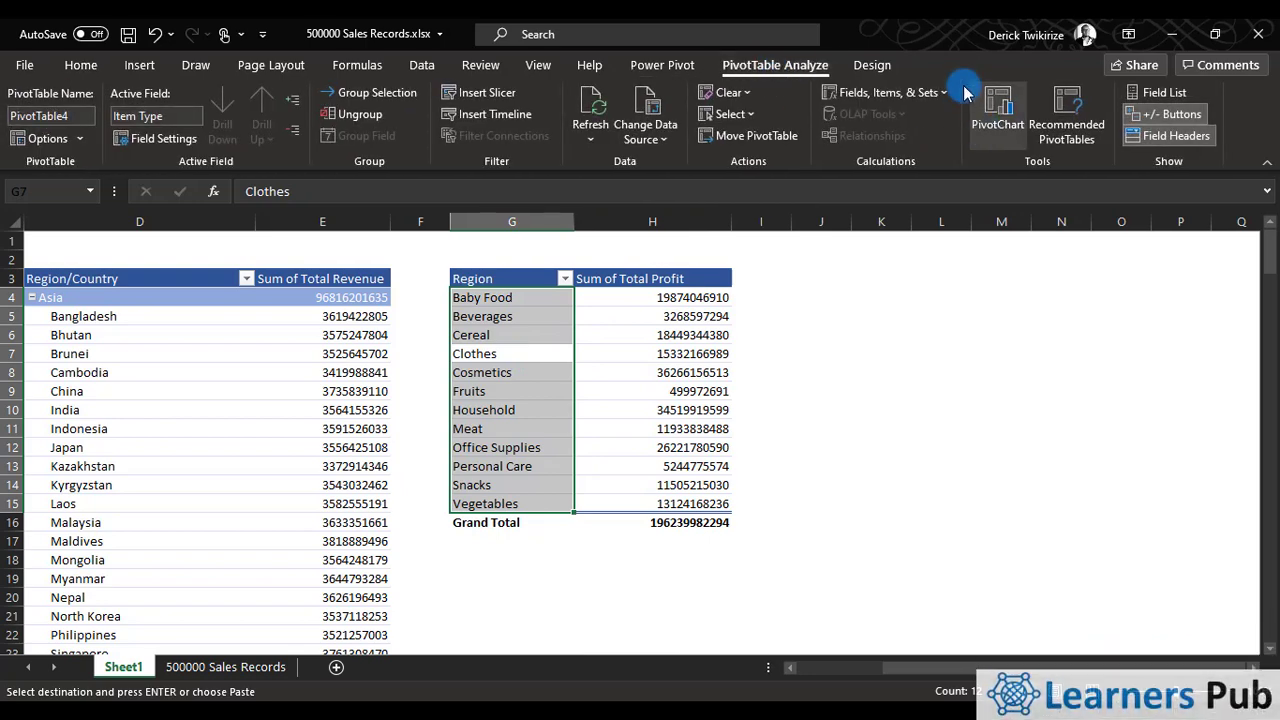
click(1133, 95)
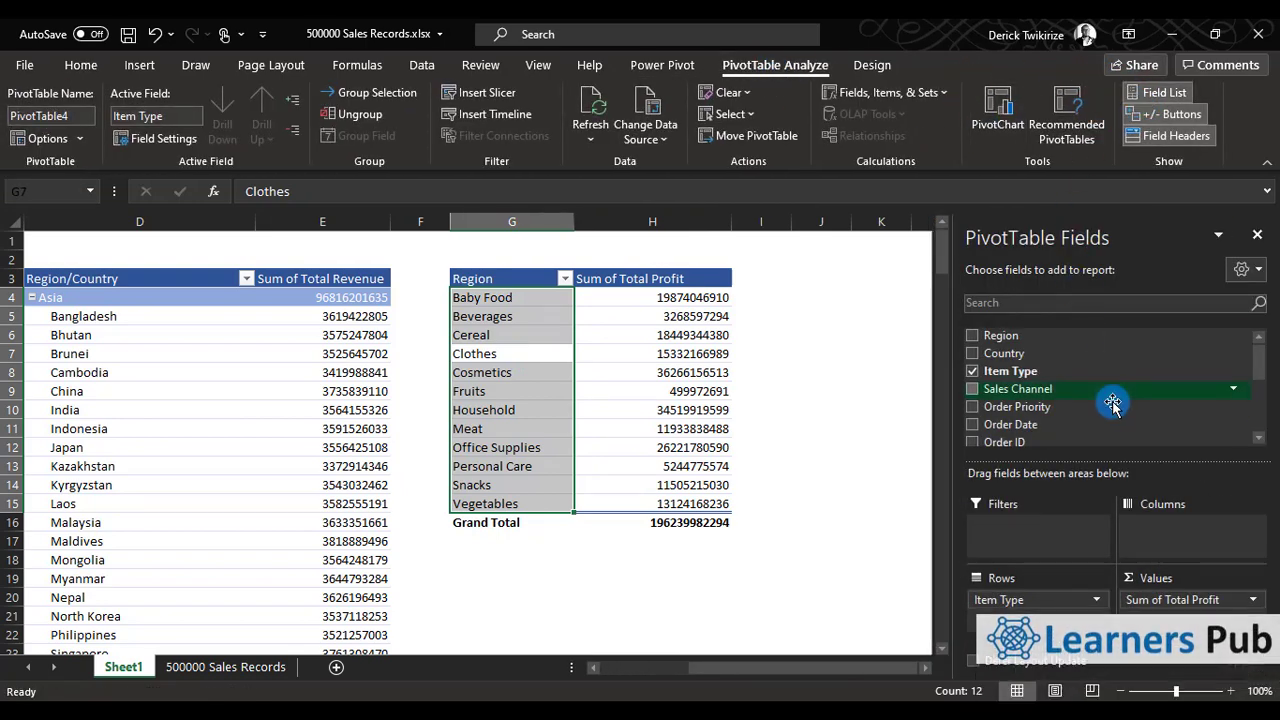
click(972, 371)
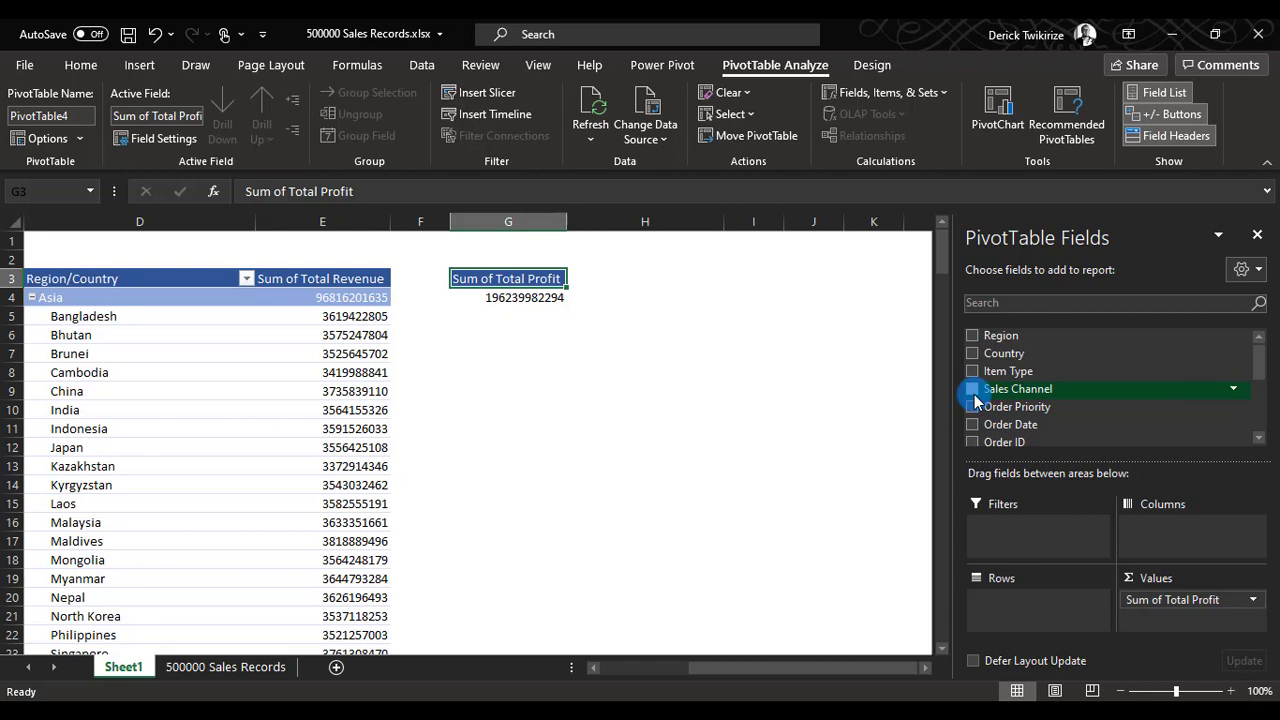
click(972, 389)
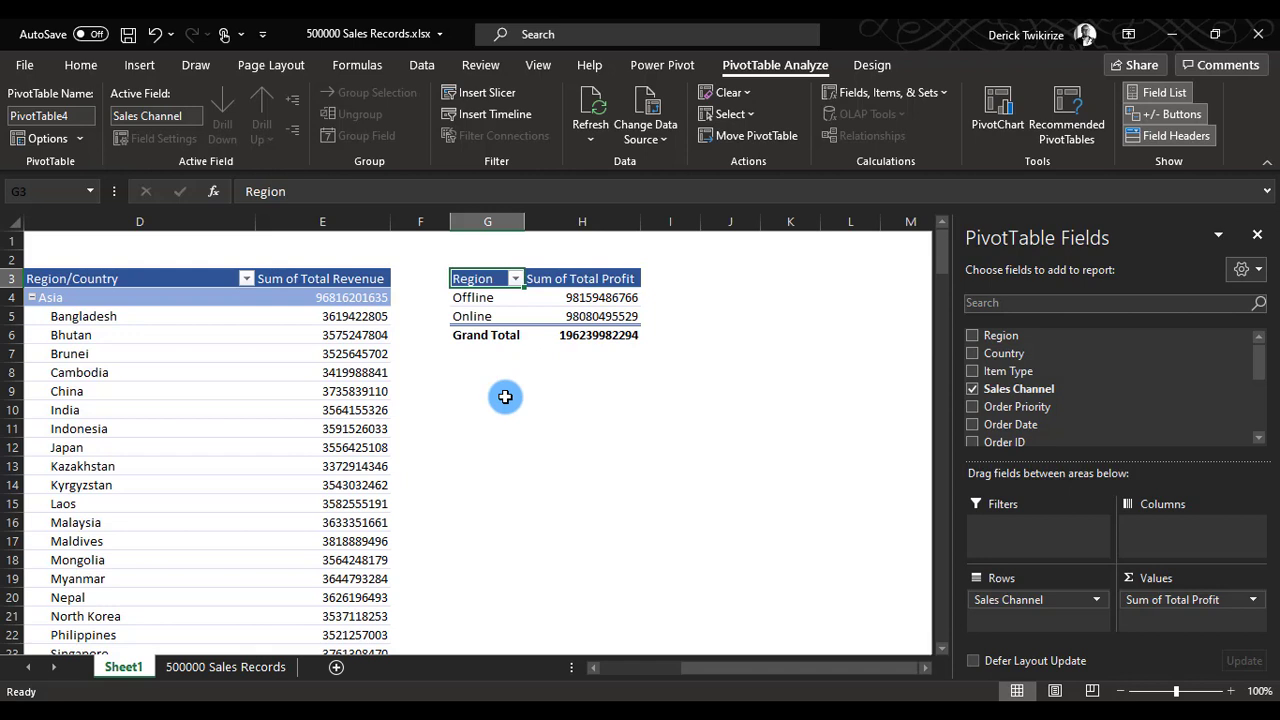
scroll(1047, 423, down, 1)
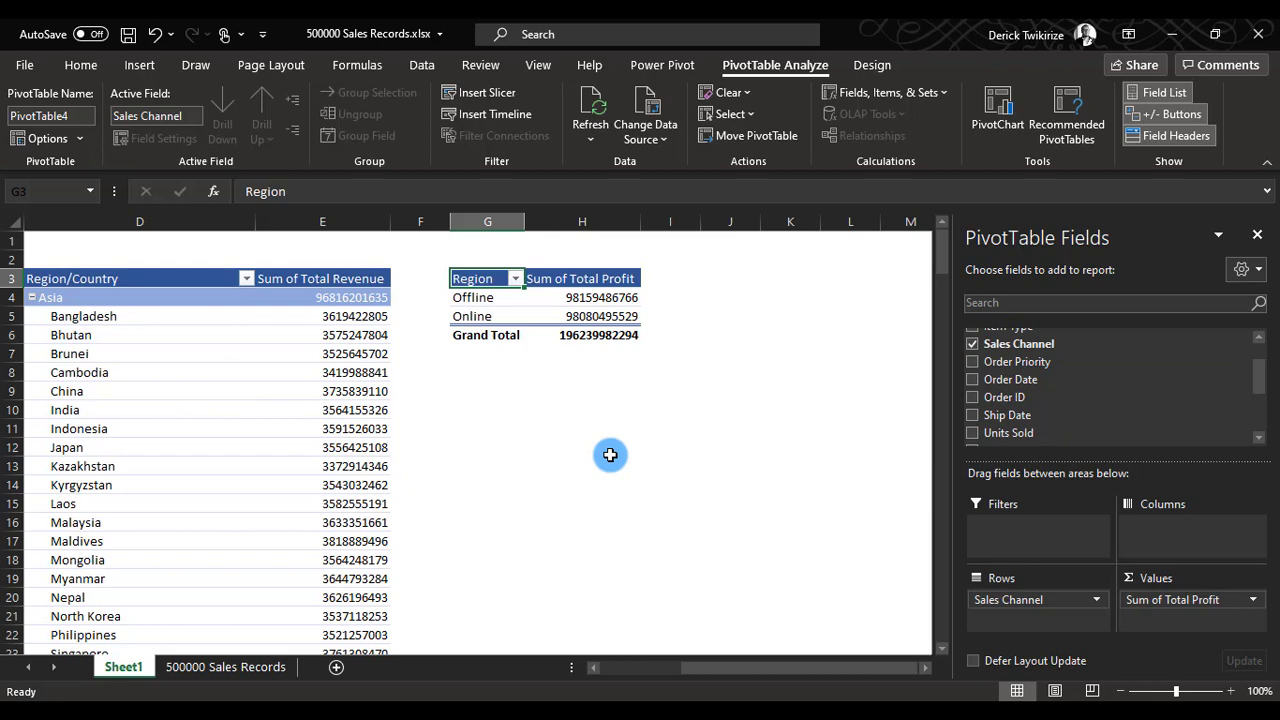
Apply the orange pivot table style to the Item Type pivot table at A14.
drag(814, 667, 153, 502)
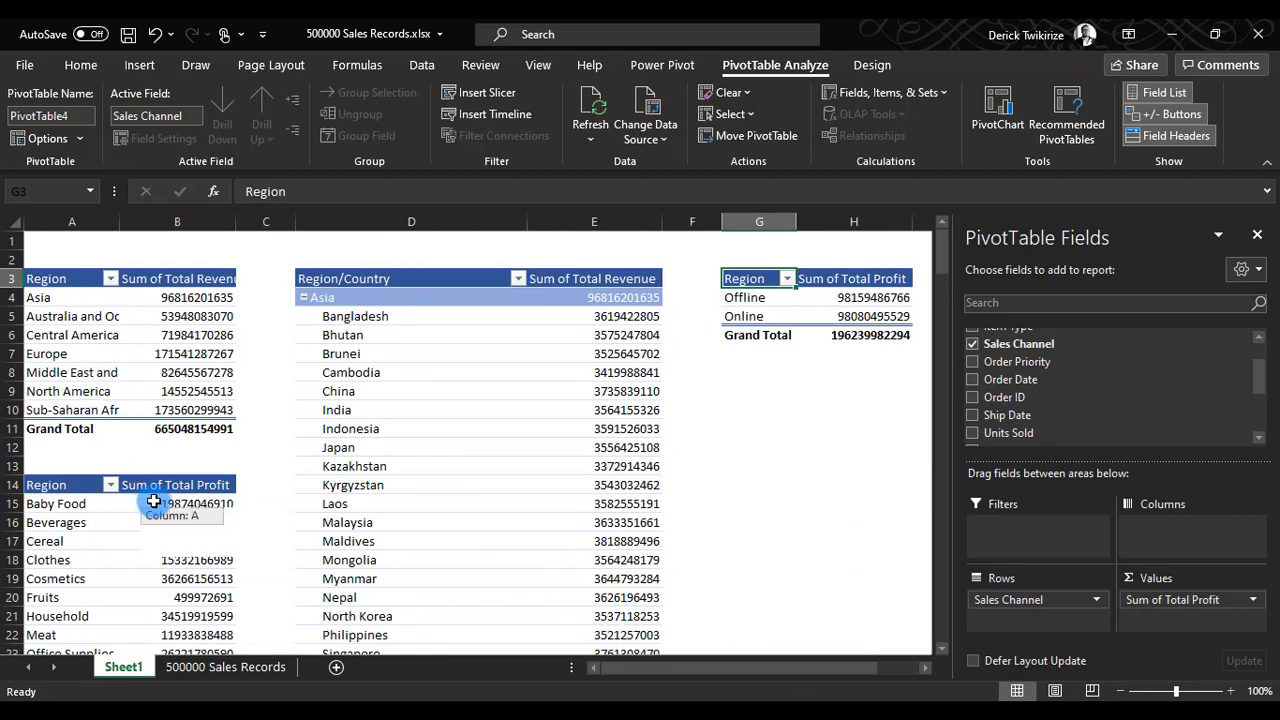
click(153, 502)
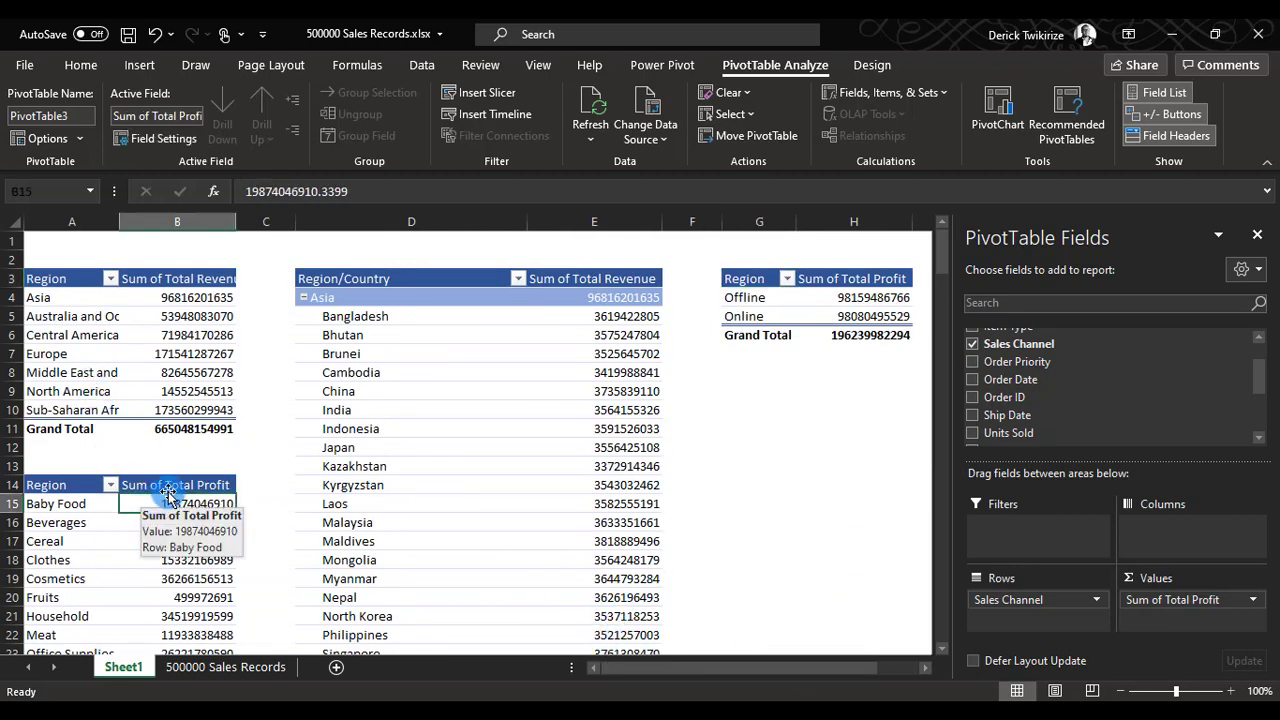
click(860, 70)
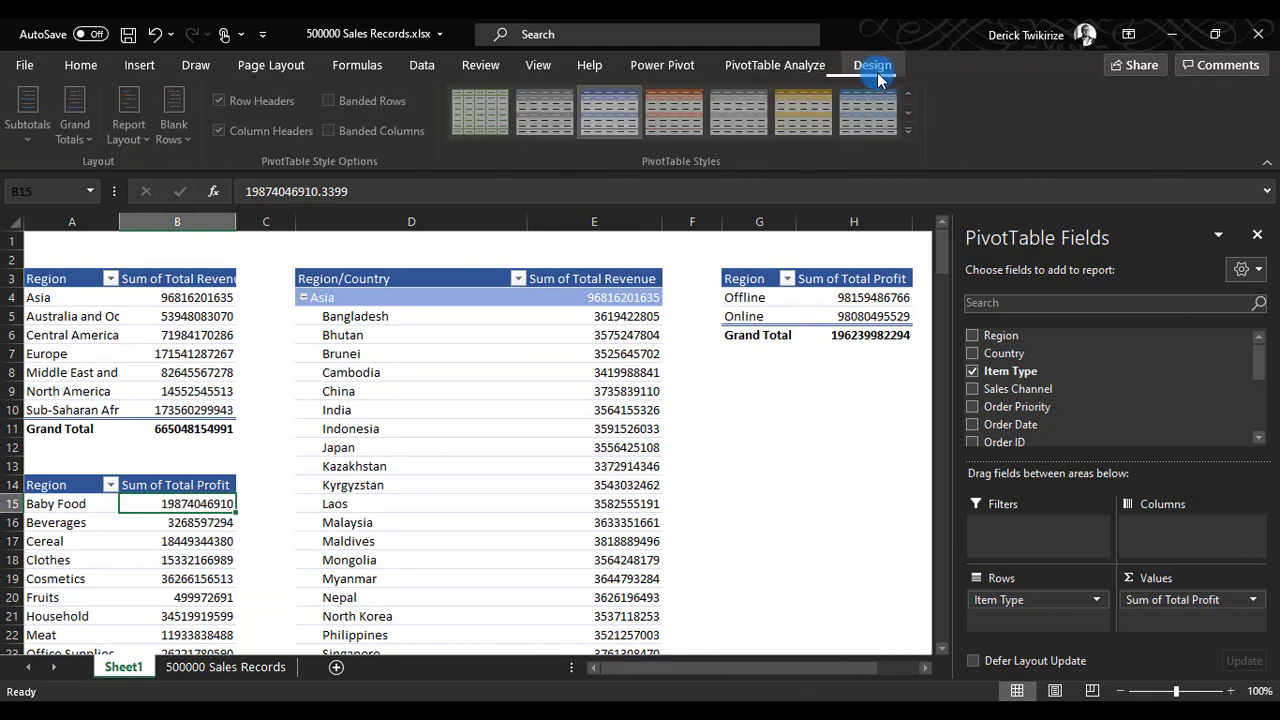
click(693, 112)
Apply the gold pivot table style to the Region/Country pivot table at D3.
click(447, 298)
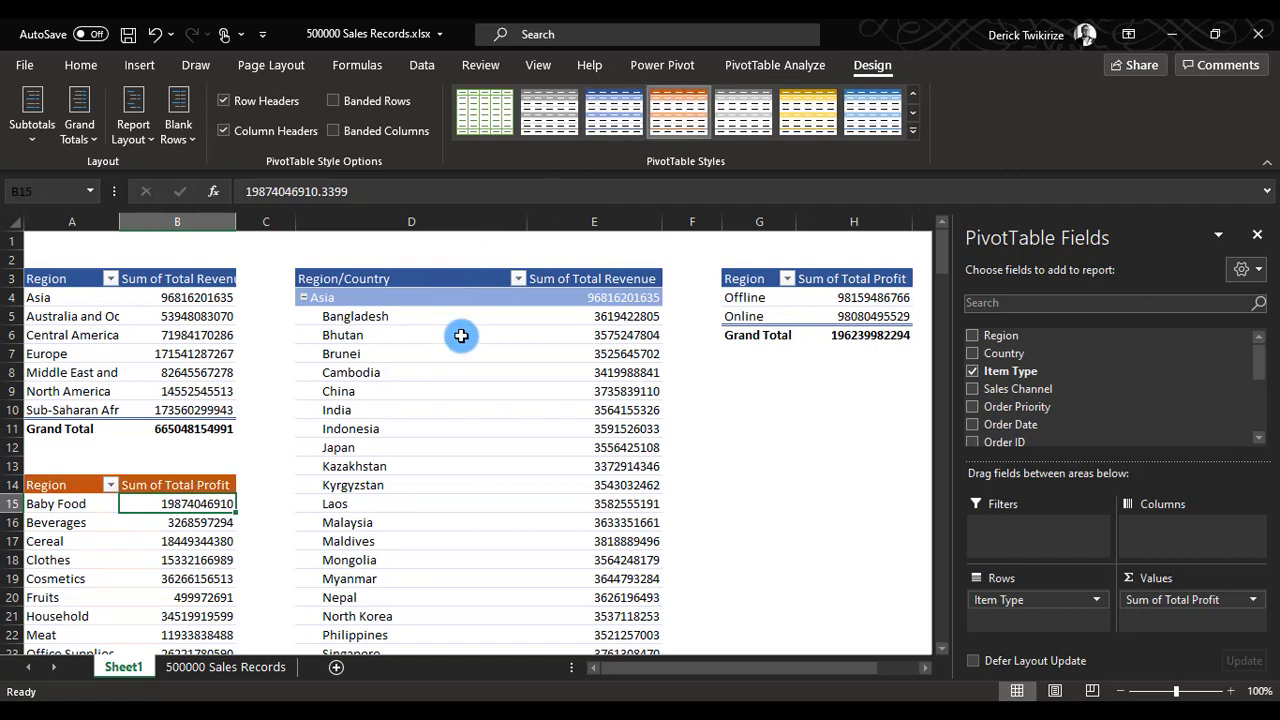
click(670, 112)
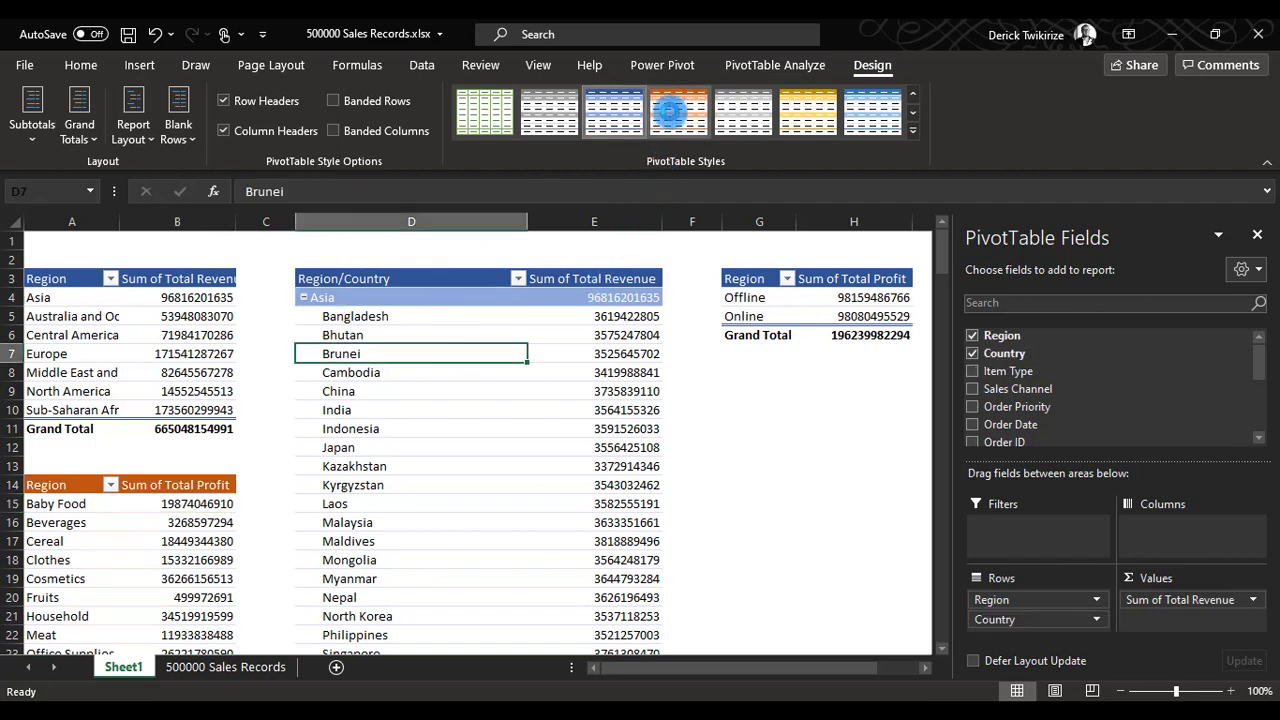
click(805, 118)
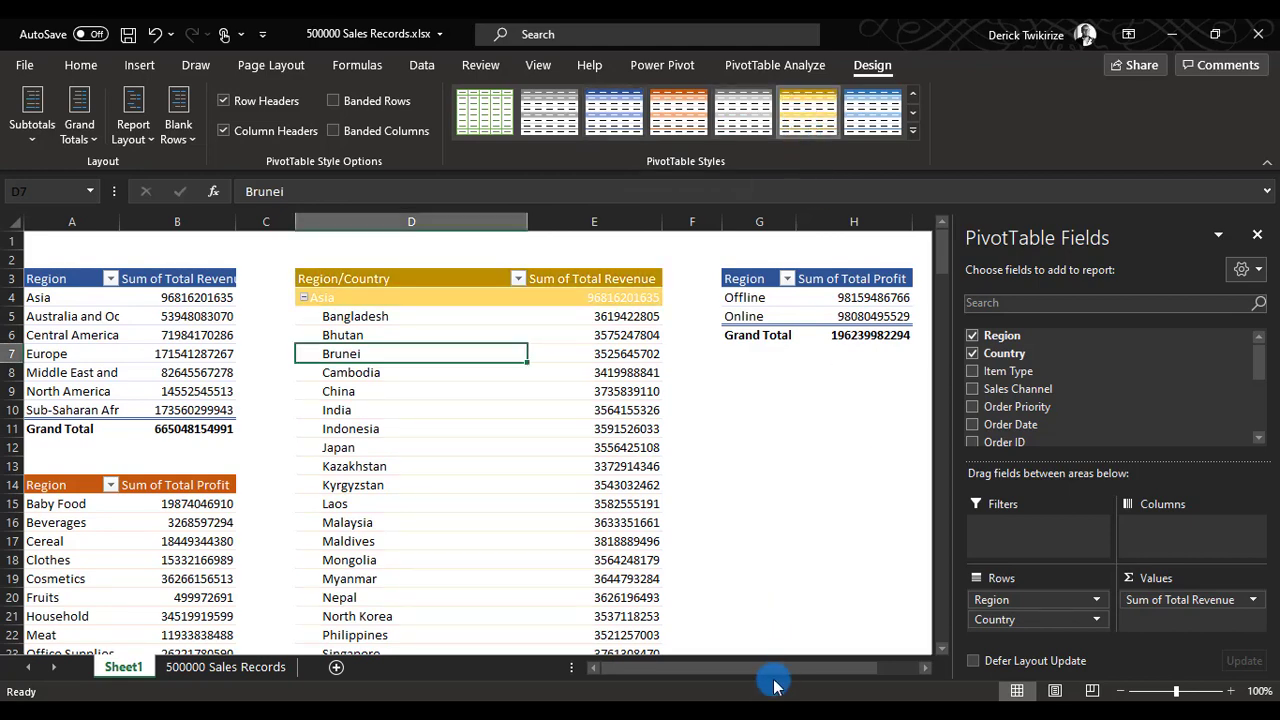
Hide the pivot field list and view the subtotal options available for the Region/Country pivot table.
drag(774, 667, 663, 660)
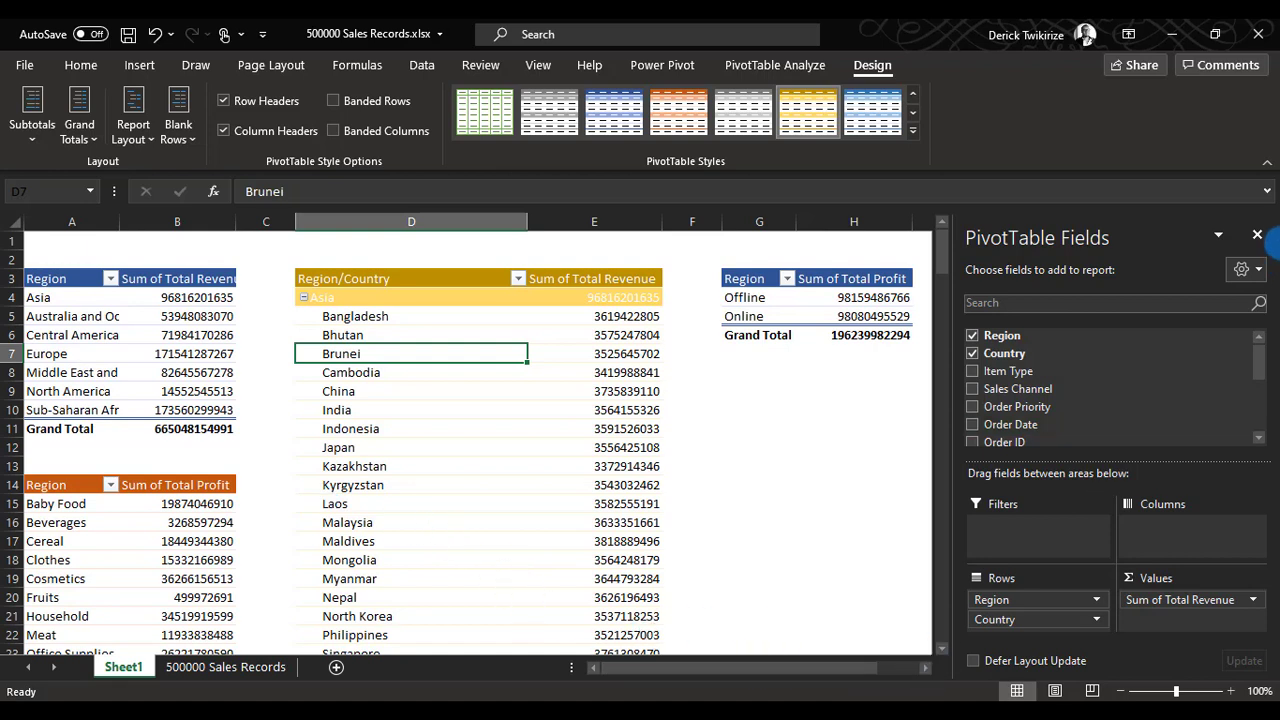
click(1258, 235)
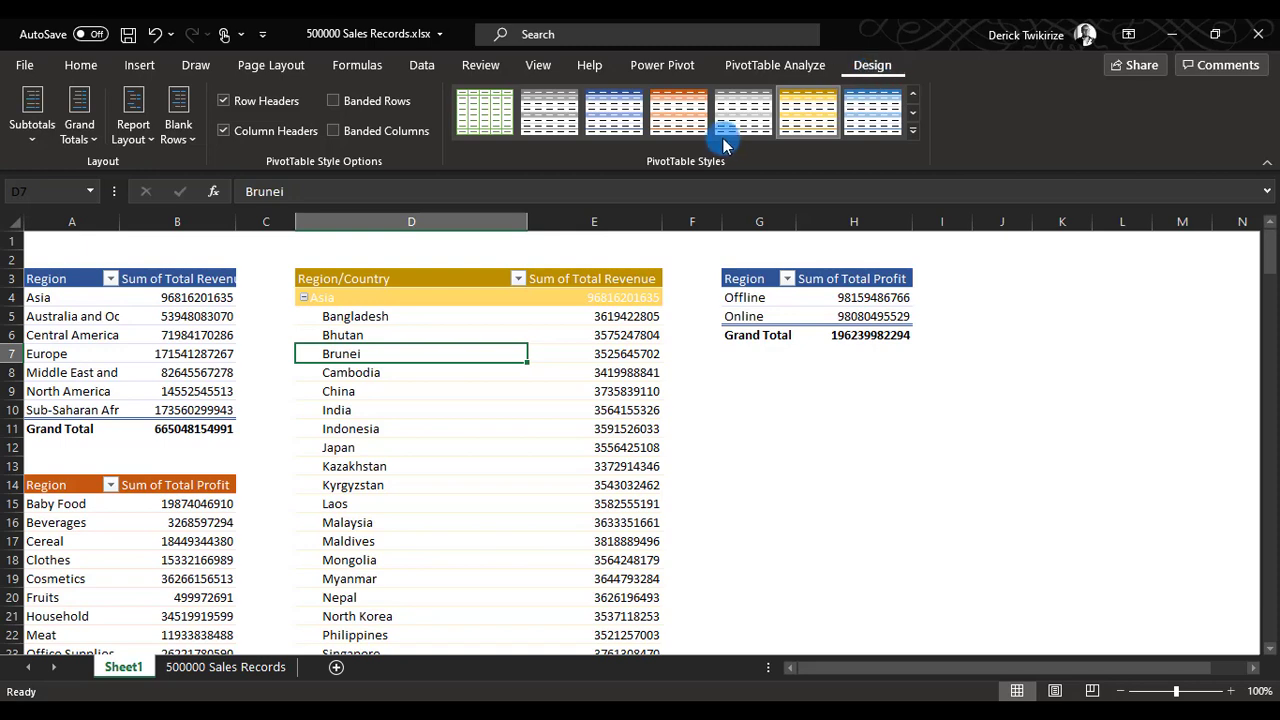
click(798, 70)
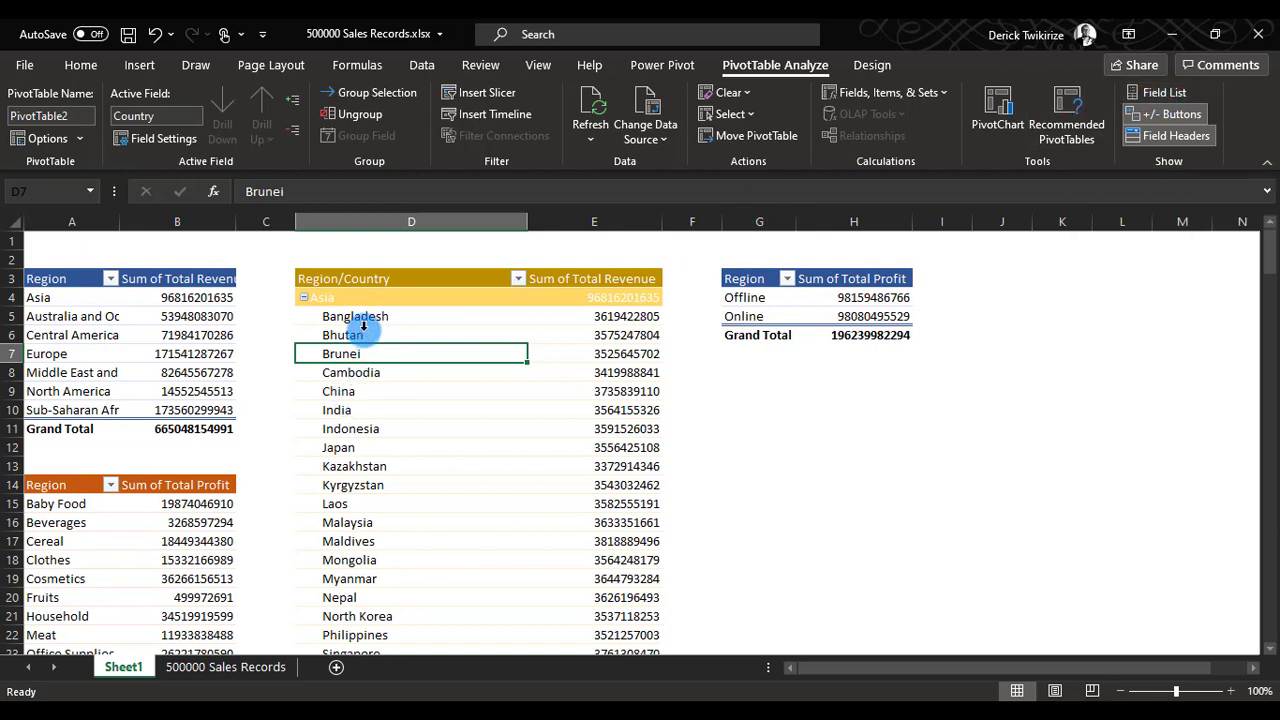
click(873, 65)
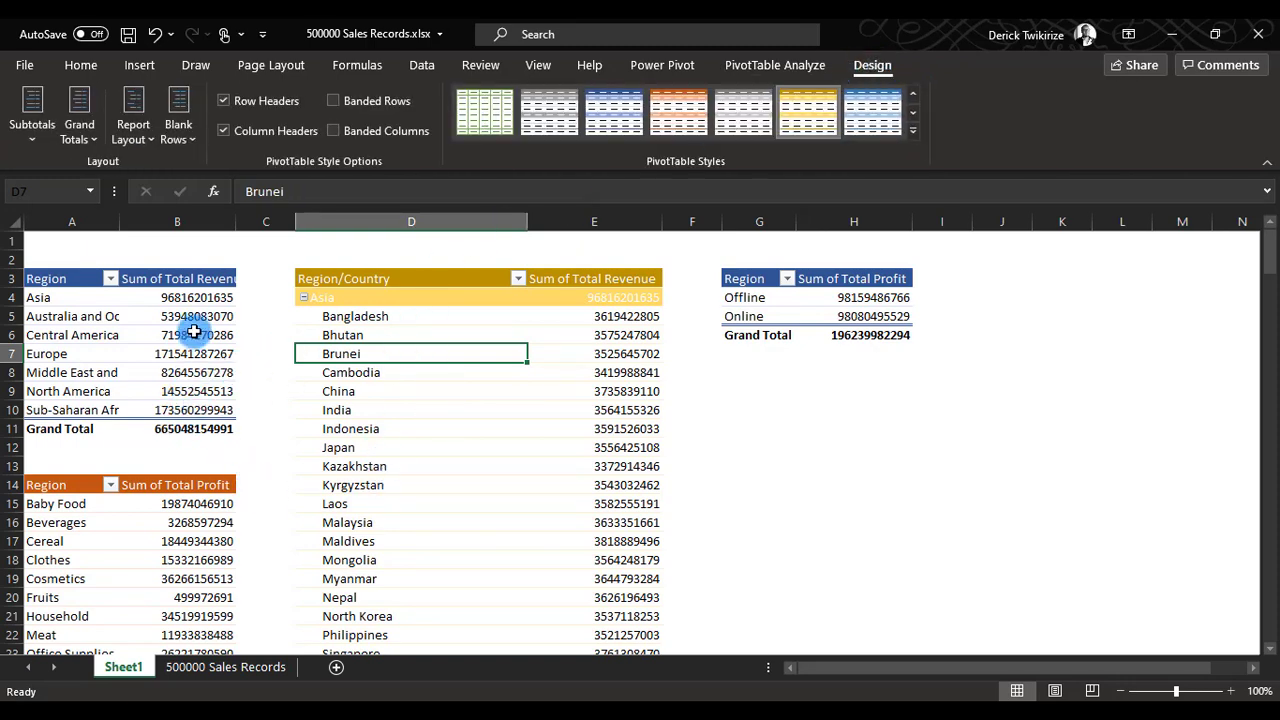
click(33, 147)
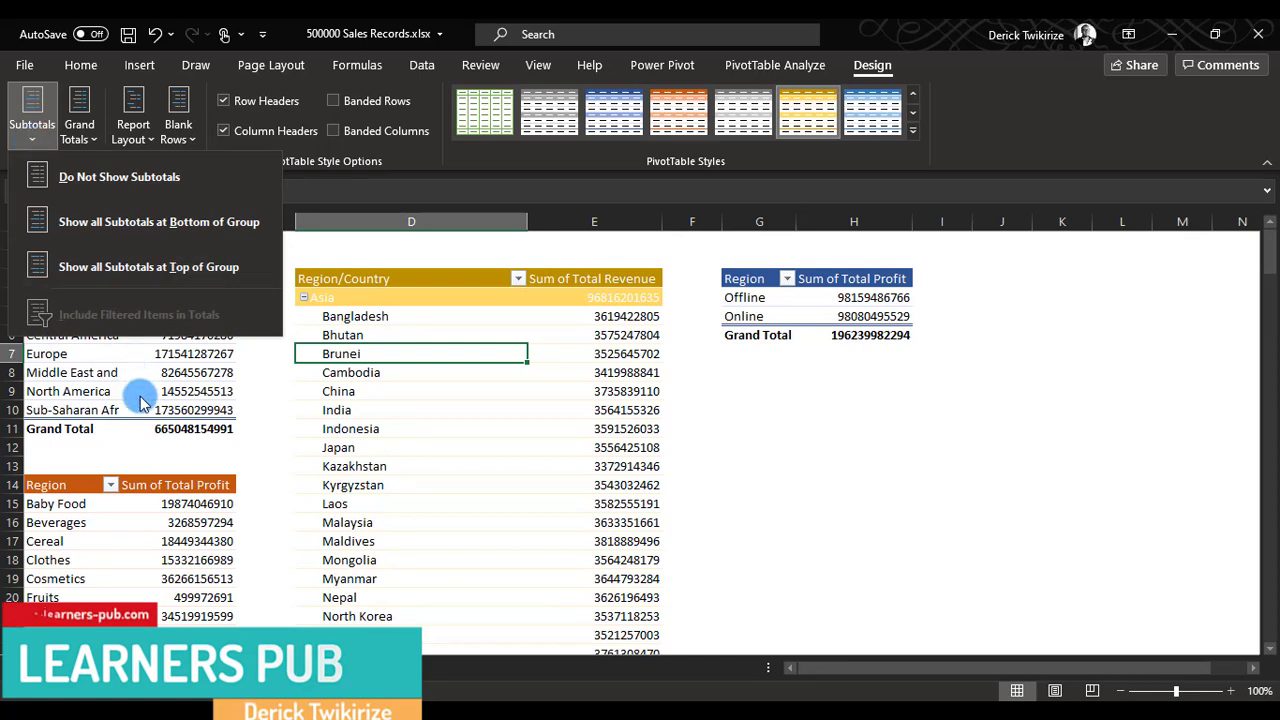
key(Escape)
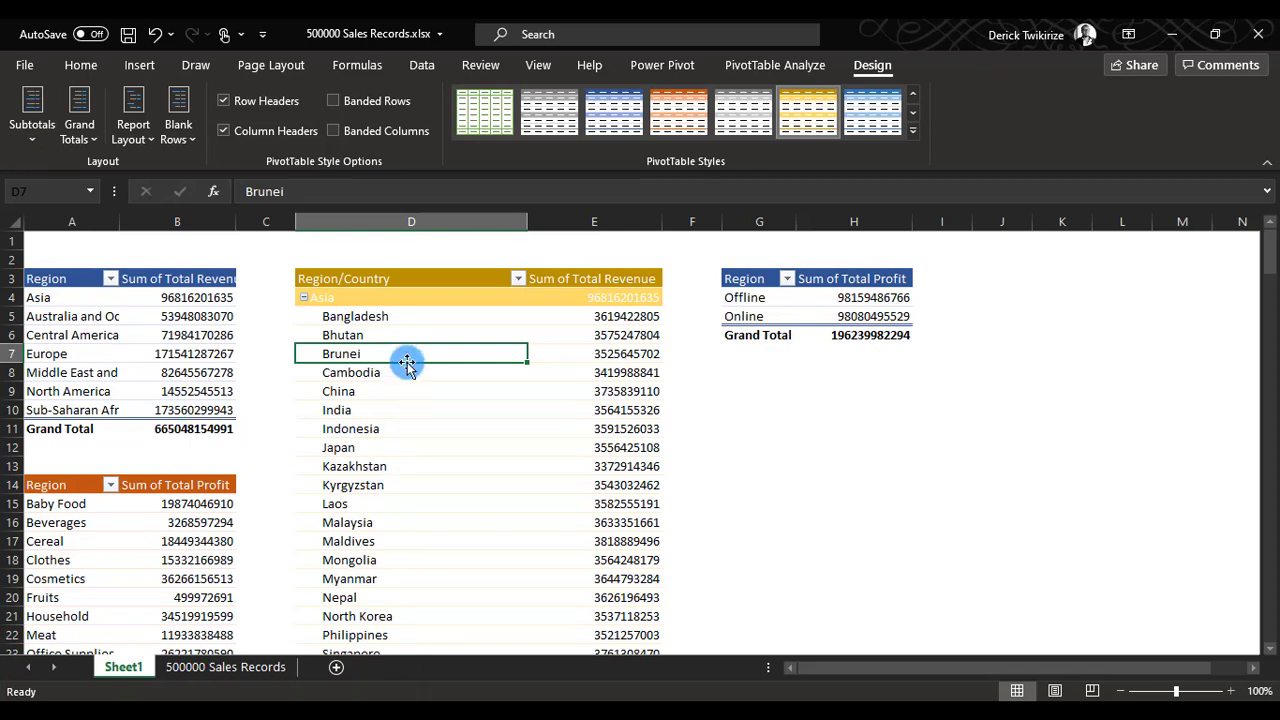
Turn off subtotals in the Region/Country pivot table at D3.
scroll(543, 329, down, 1)
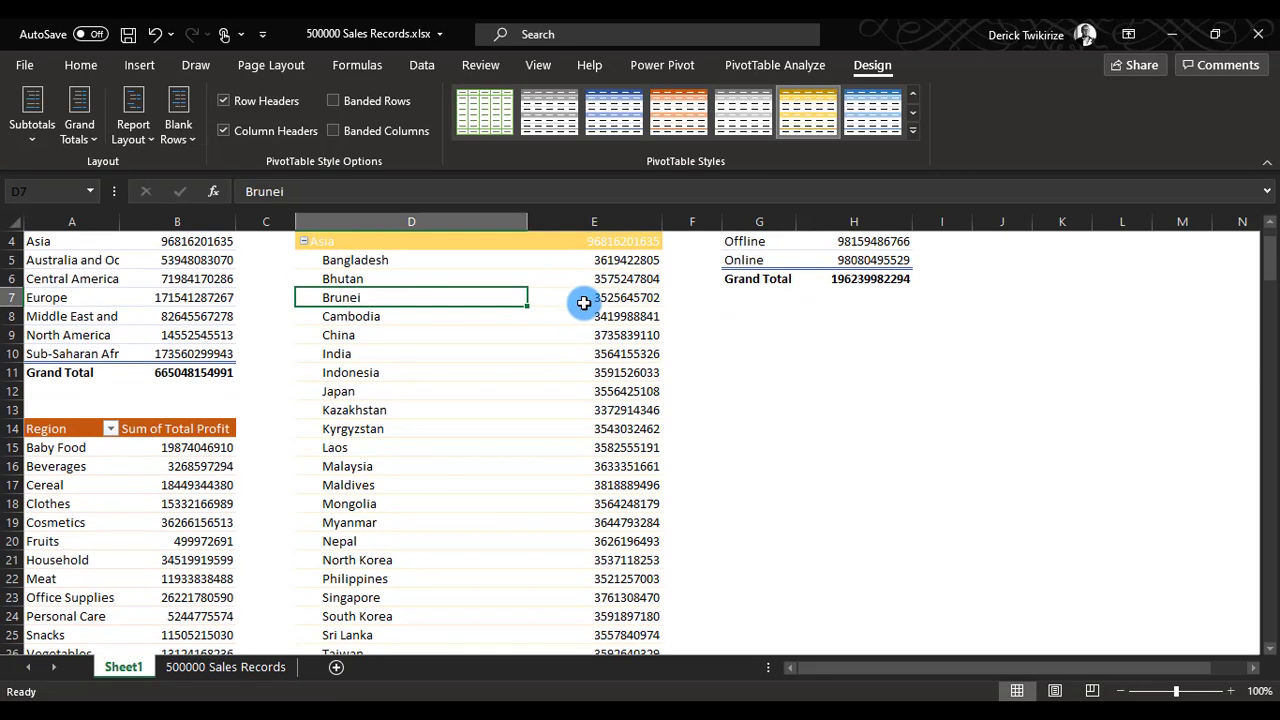
scroll(583, 303, up, 1)
click(598, 297)
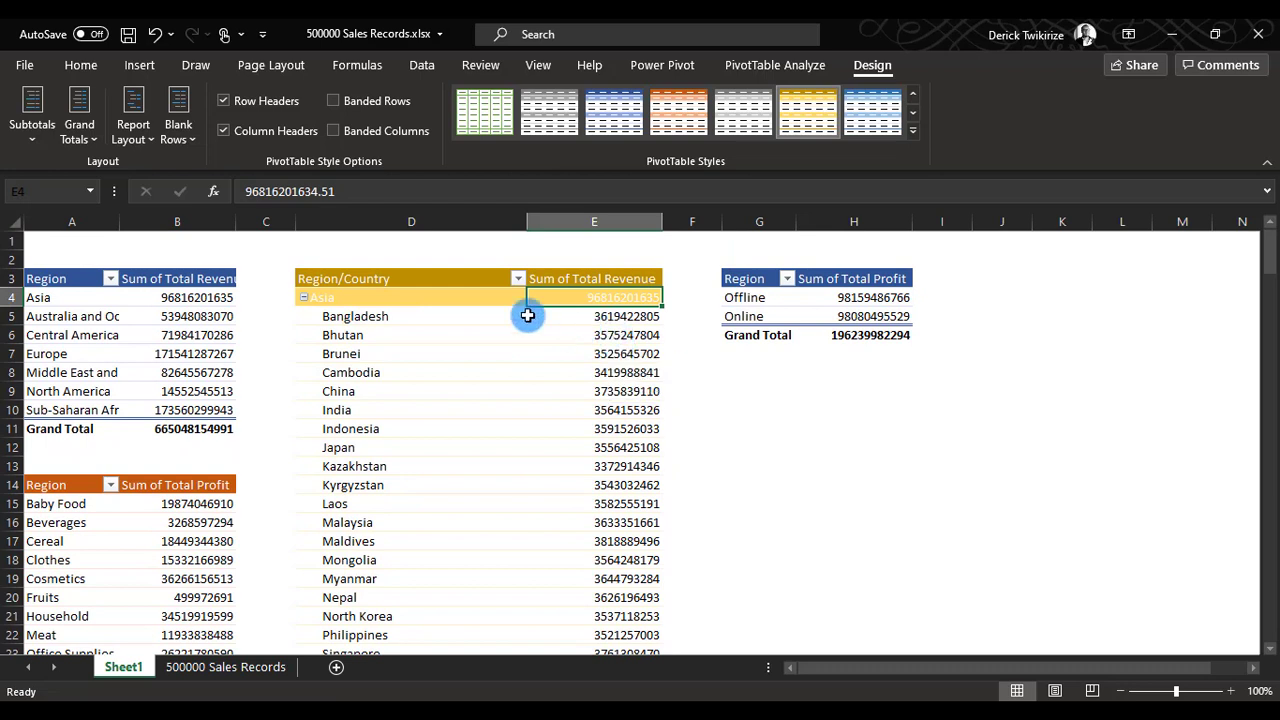
click(36, 143)
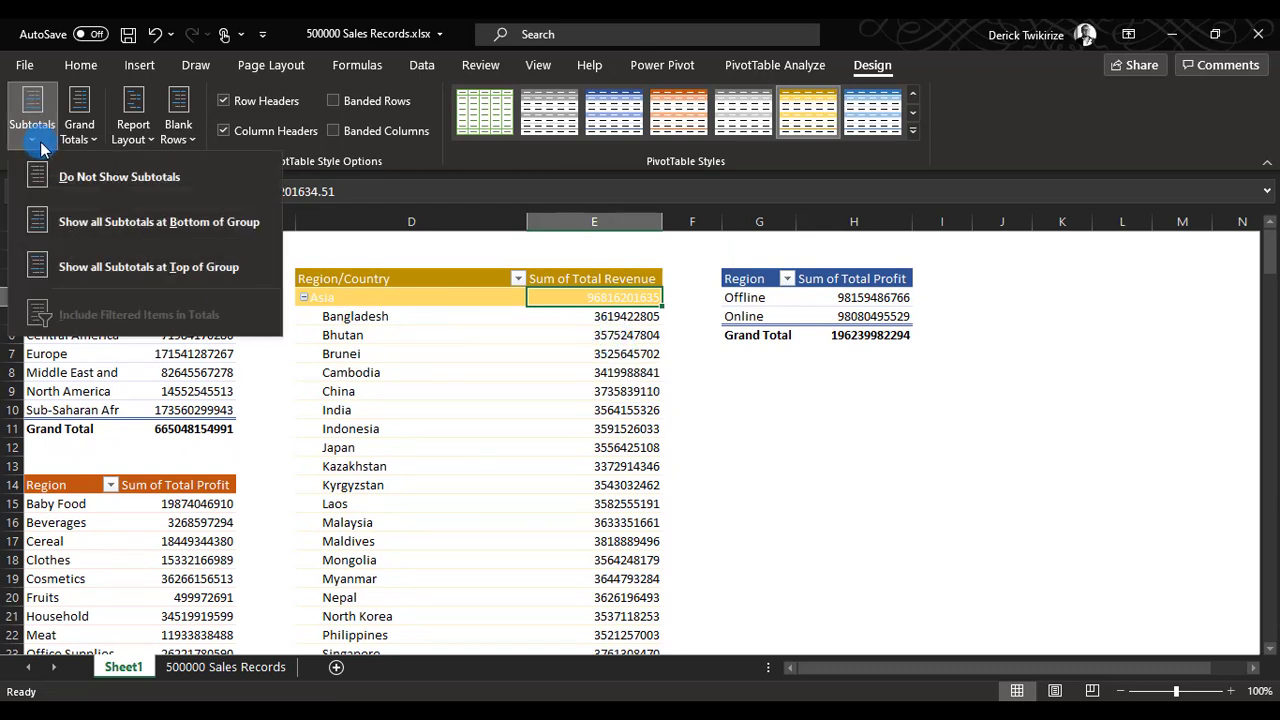
click(72, 179)
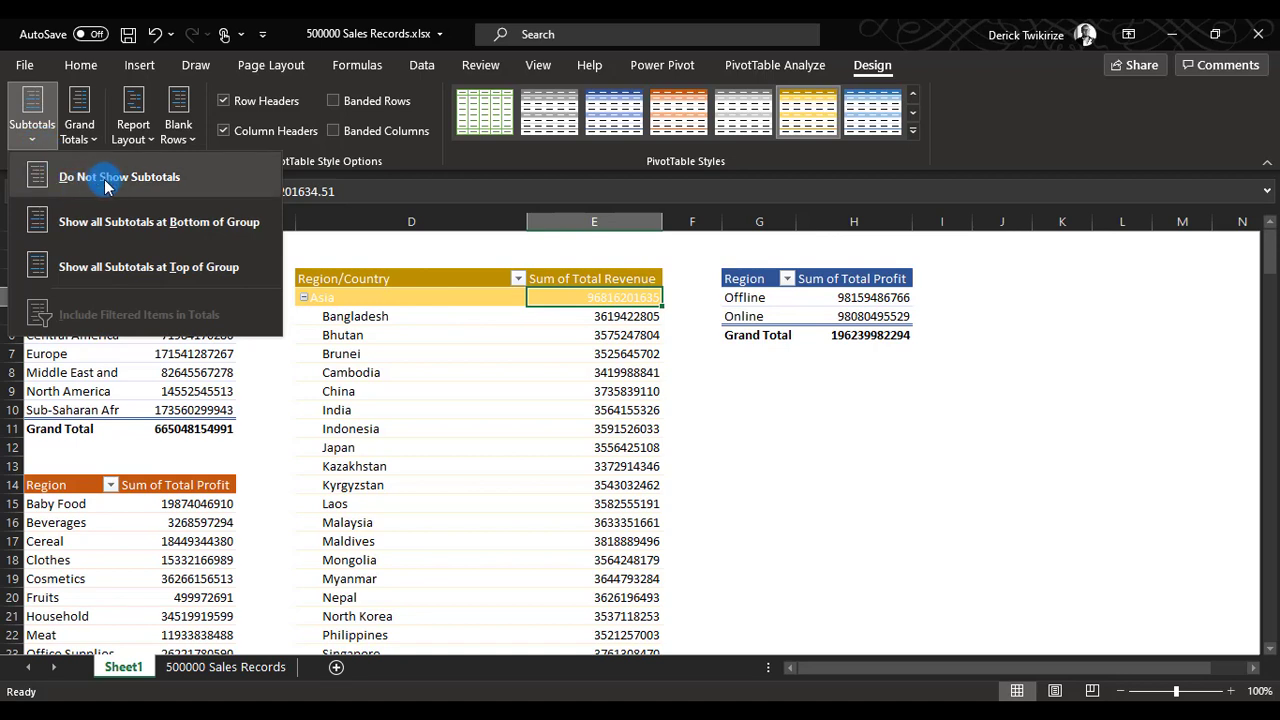
click(108, 184)
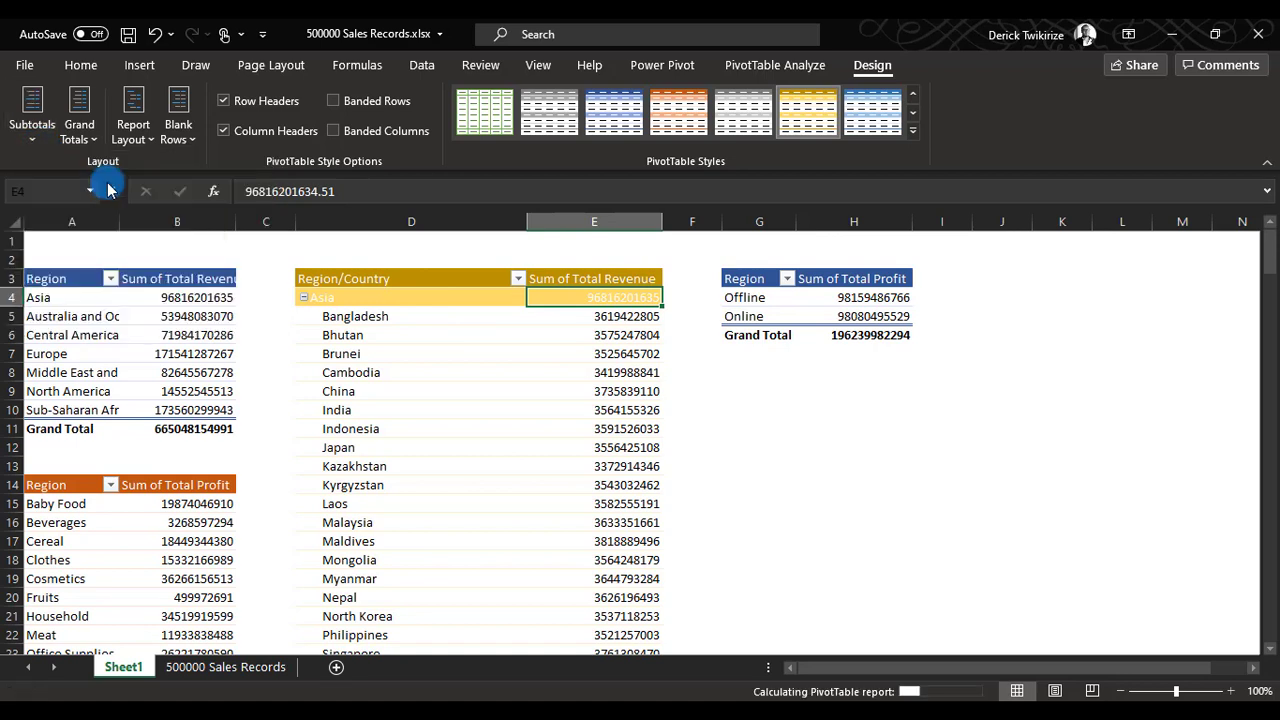
click(622, 464)
click(622, 299)
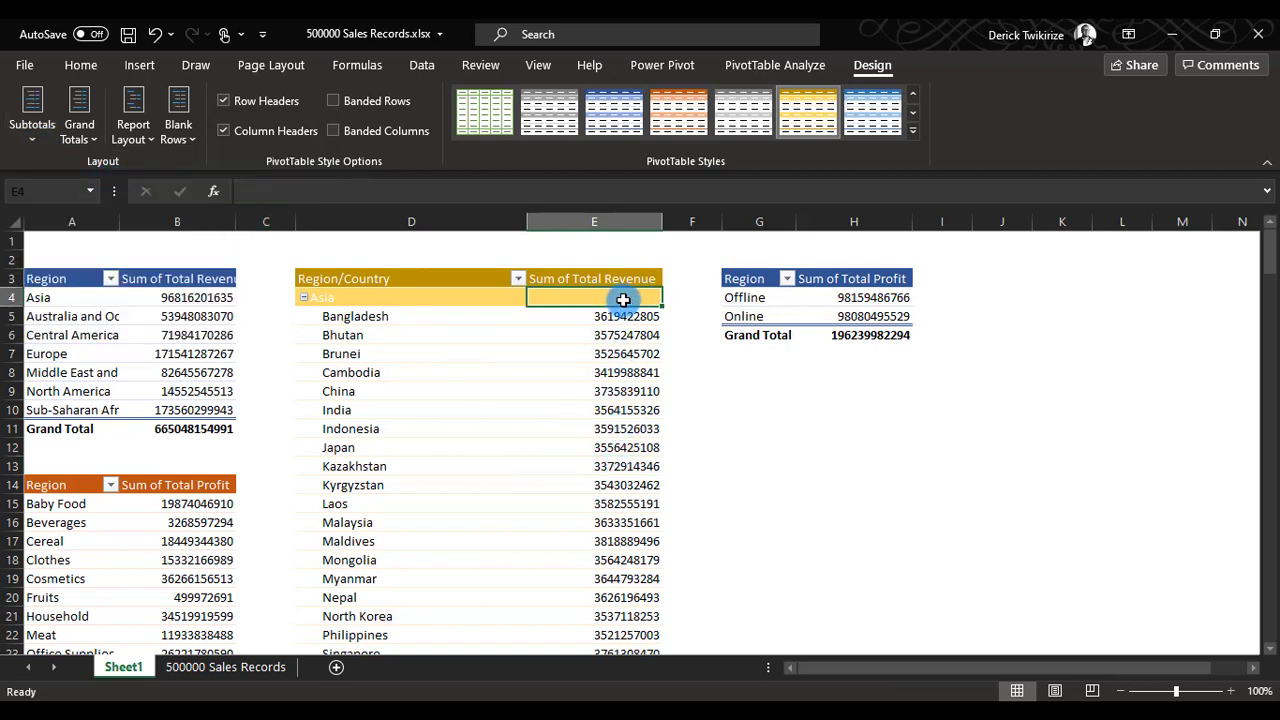
Show all subtotals at the top of each group in the Region/Country pivot table.
click(1230, 691)
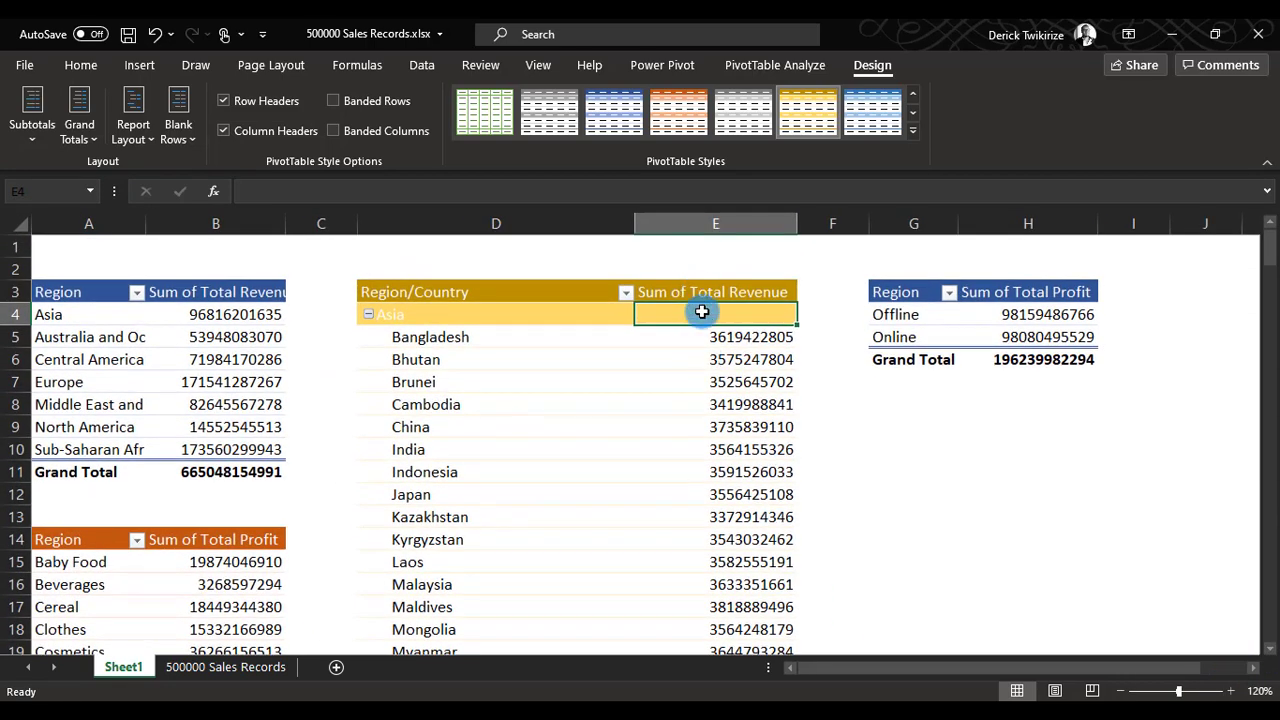
click(32, 120)
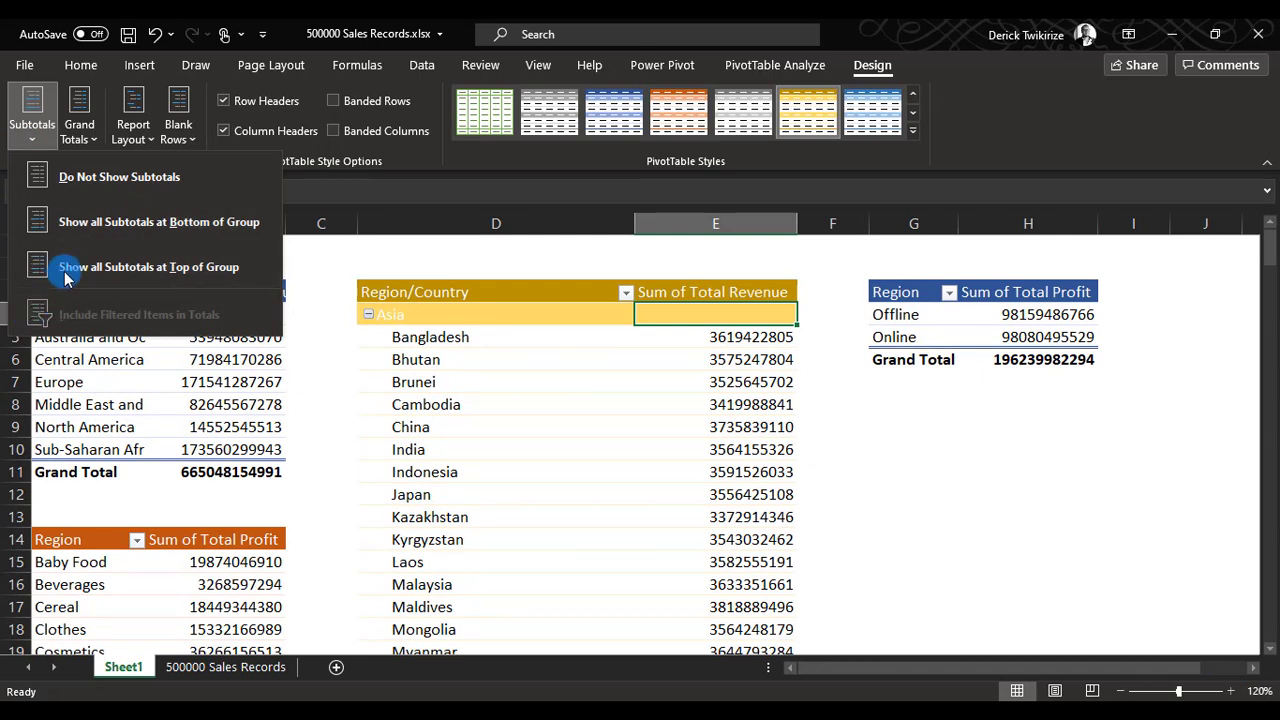
click(170, 267)
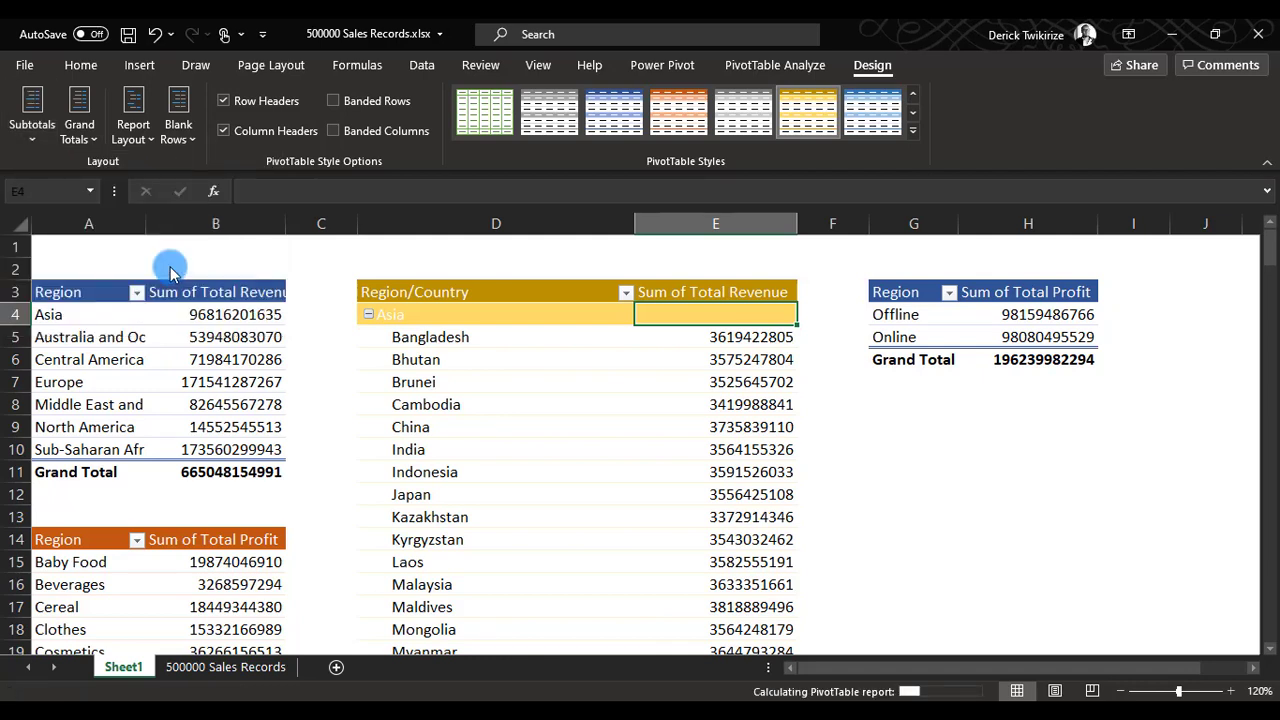
mouse_move(669, 415)
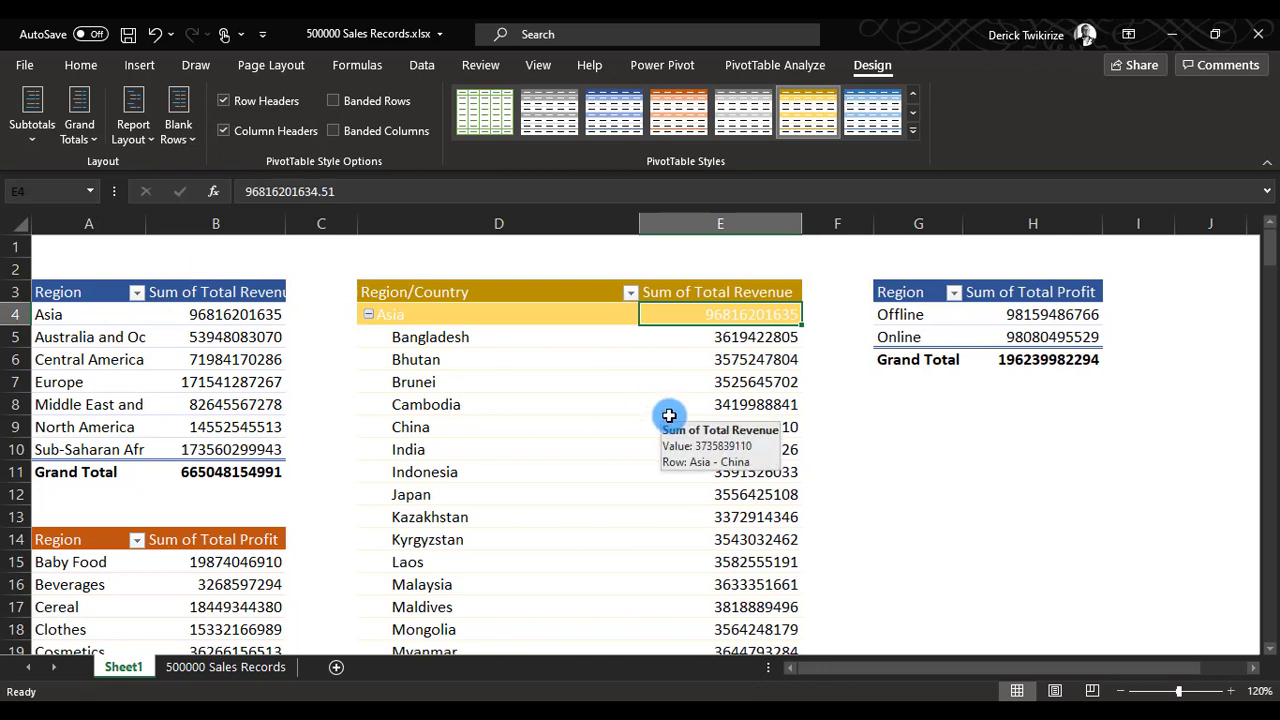
Turn off grand totals for both rows and columns in the Region revenue pivot table at A3.
click(255, 472)
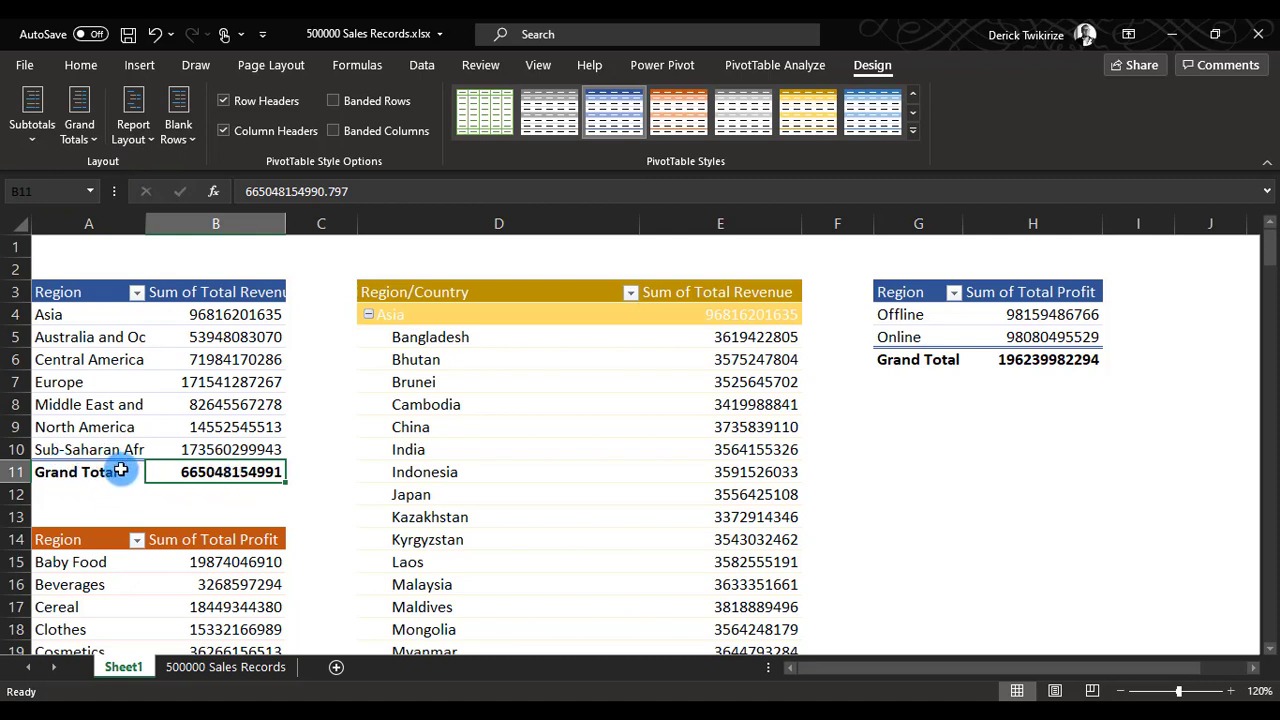
click(82, 132)
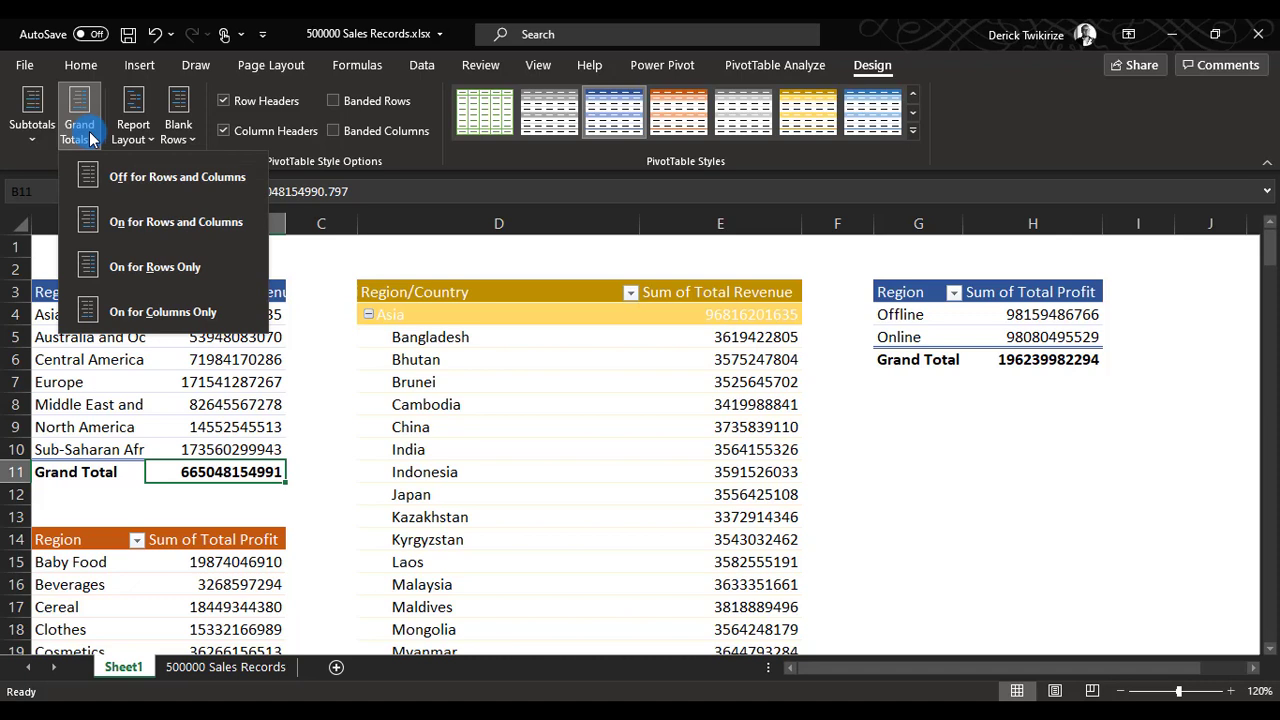
click(152, 194)
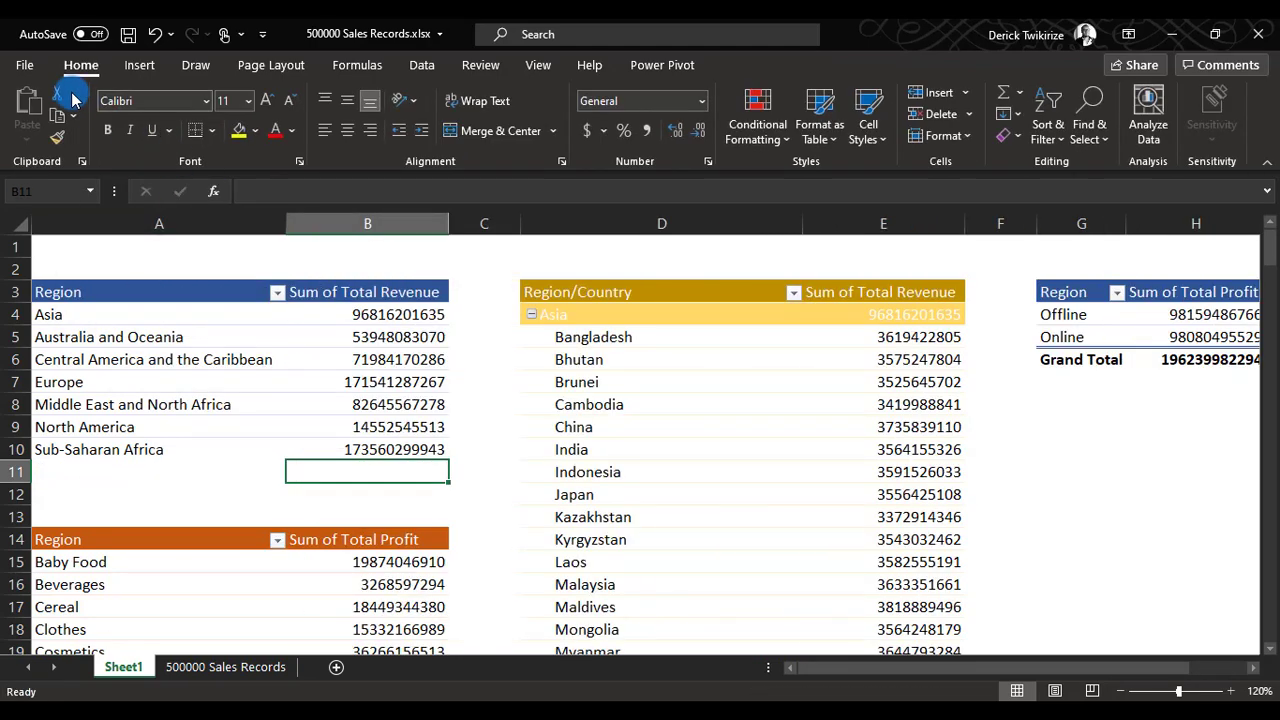
Turn on grand totals for columns only in the Region revenue pivot table at A3.
click(254, 414)
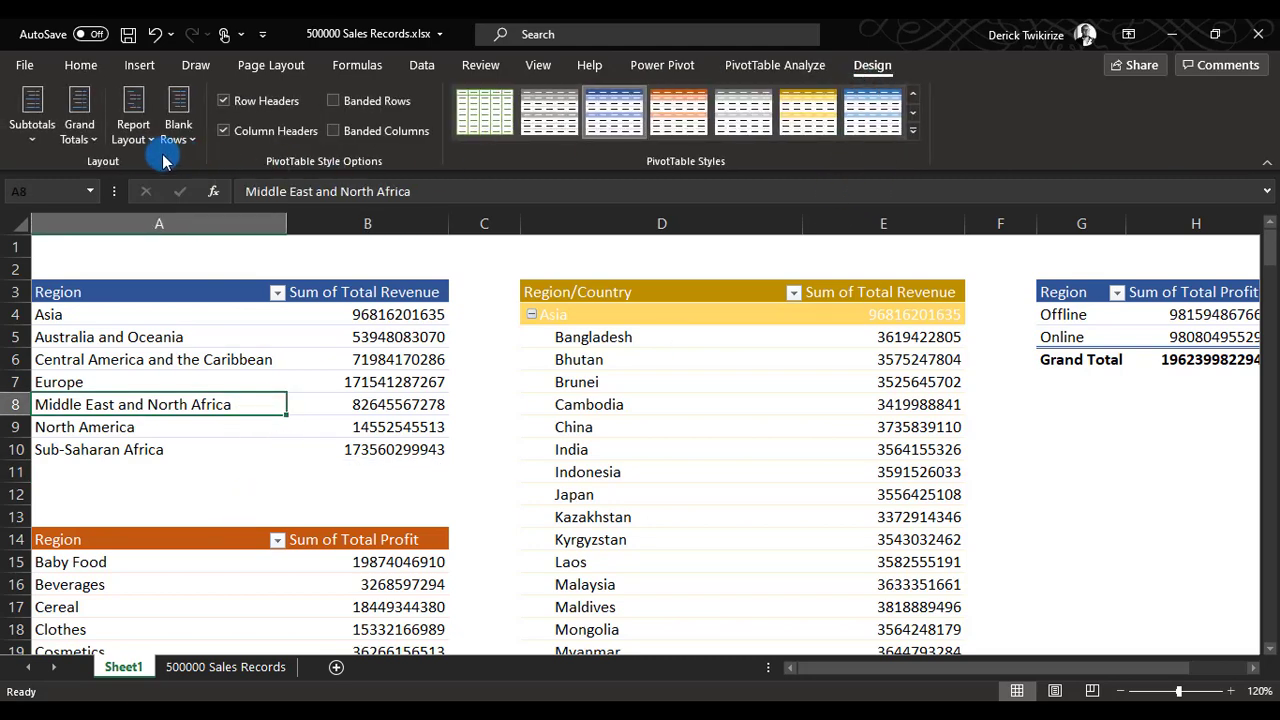
click(93, 148)
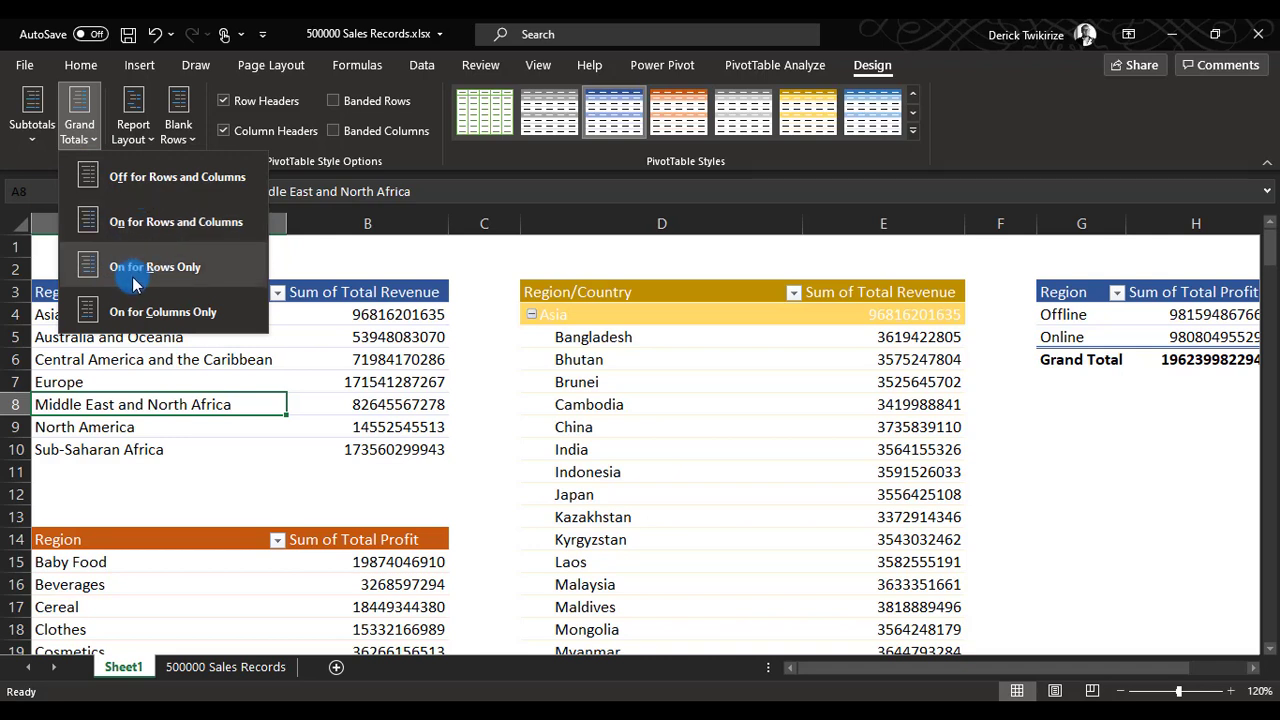
click(182, 312)
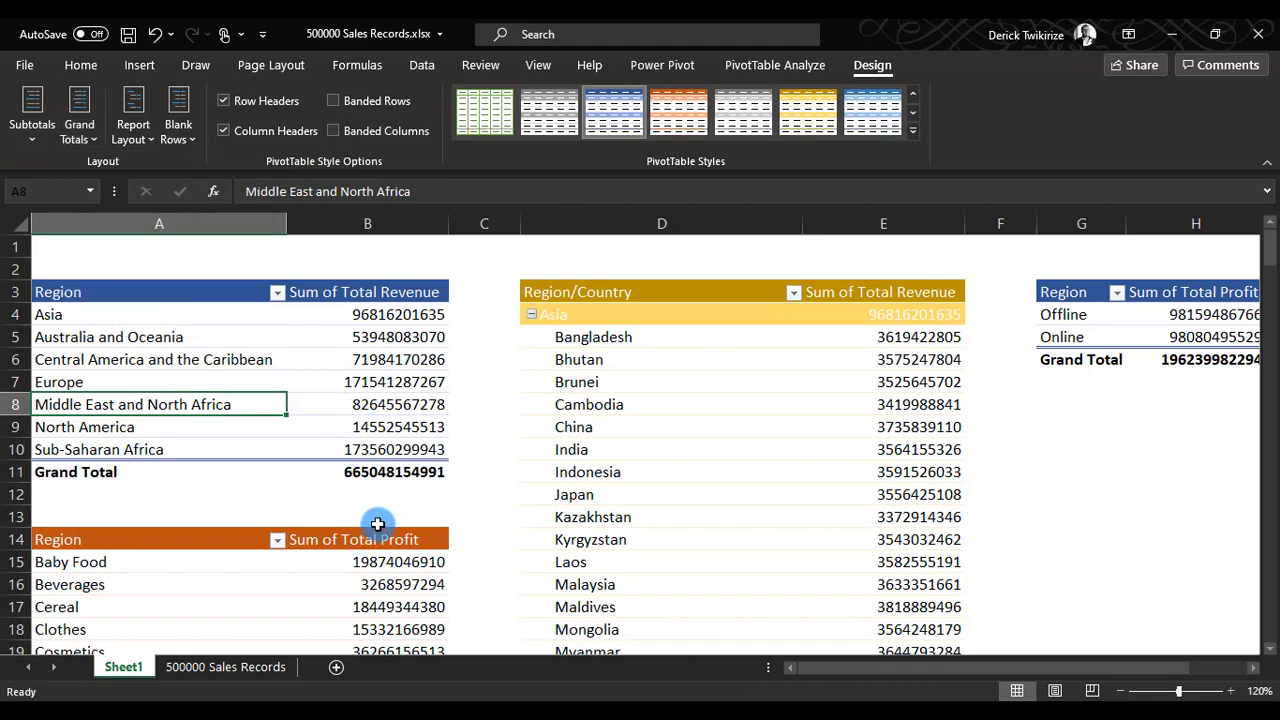
click(397, 492)
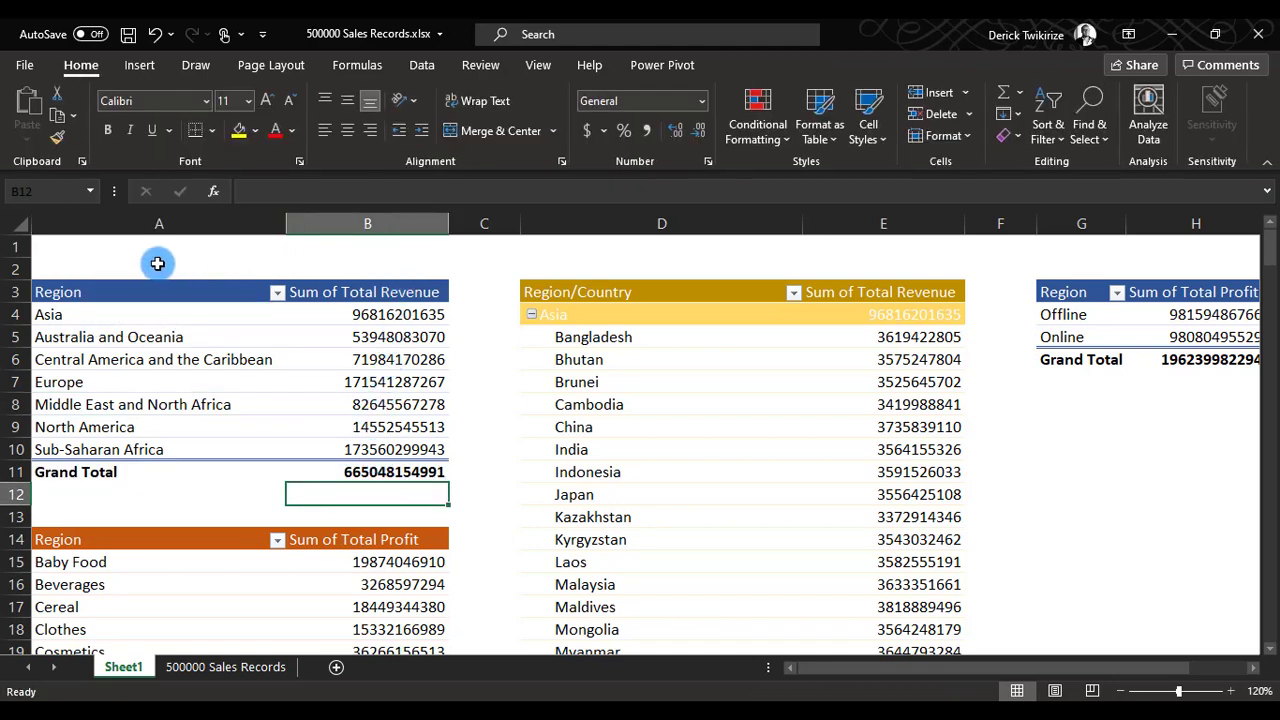
Look at the report layout options for the Region revenue pivot table and set its grand totals to rows only.
click(309, 403)
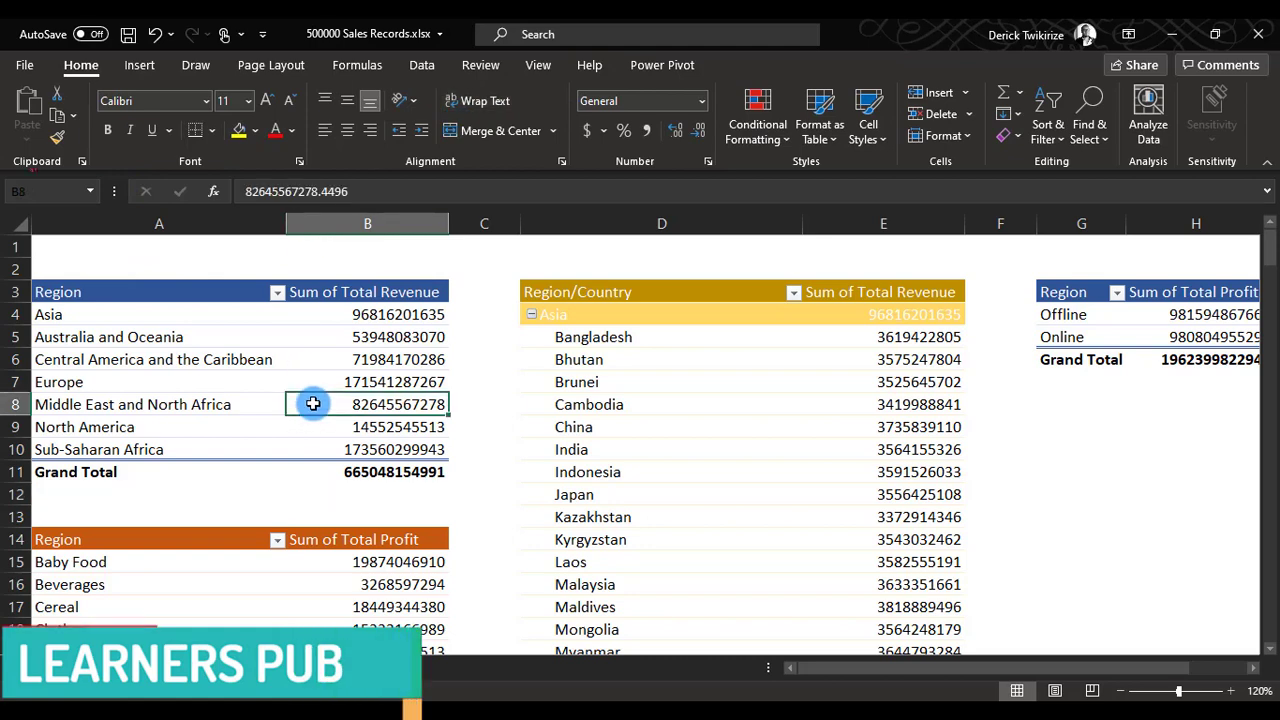
click(760, 64)
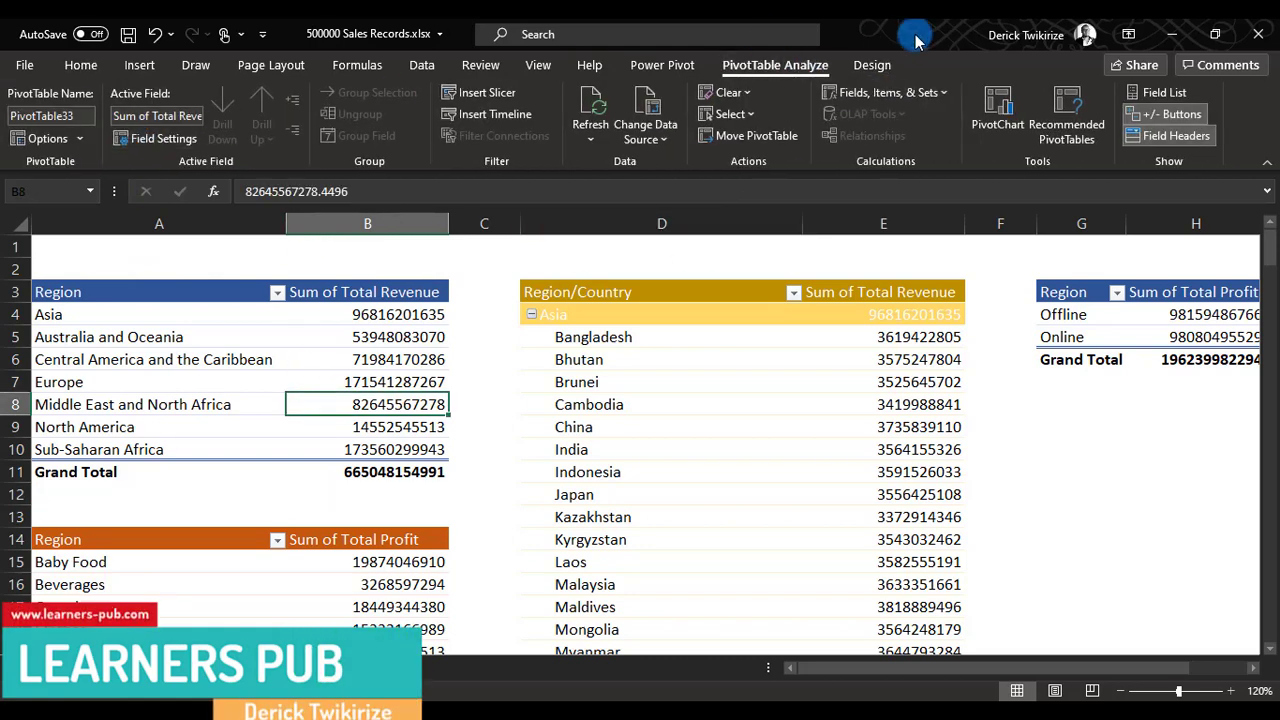
click(870, 66)
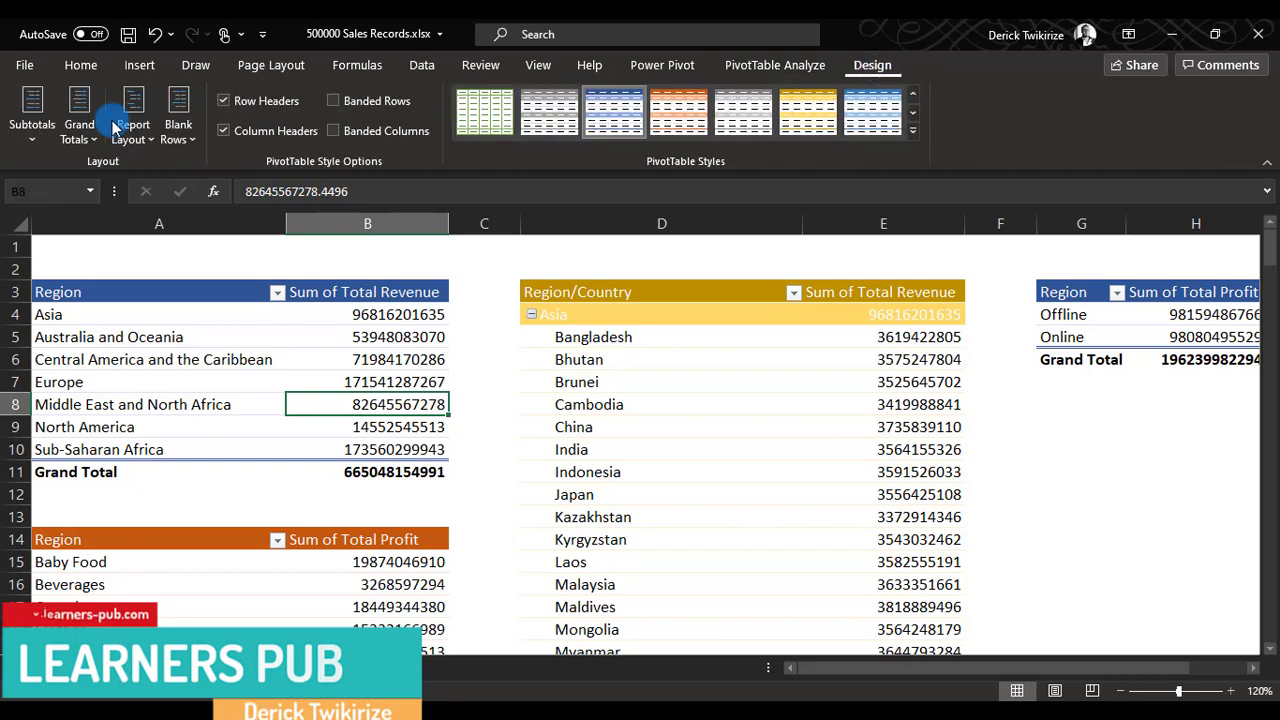
click(134, 130)
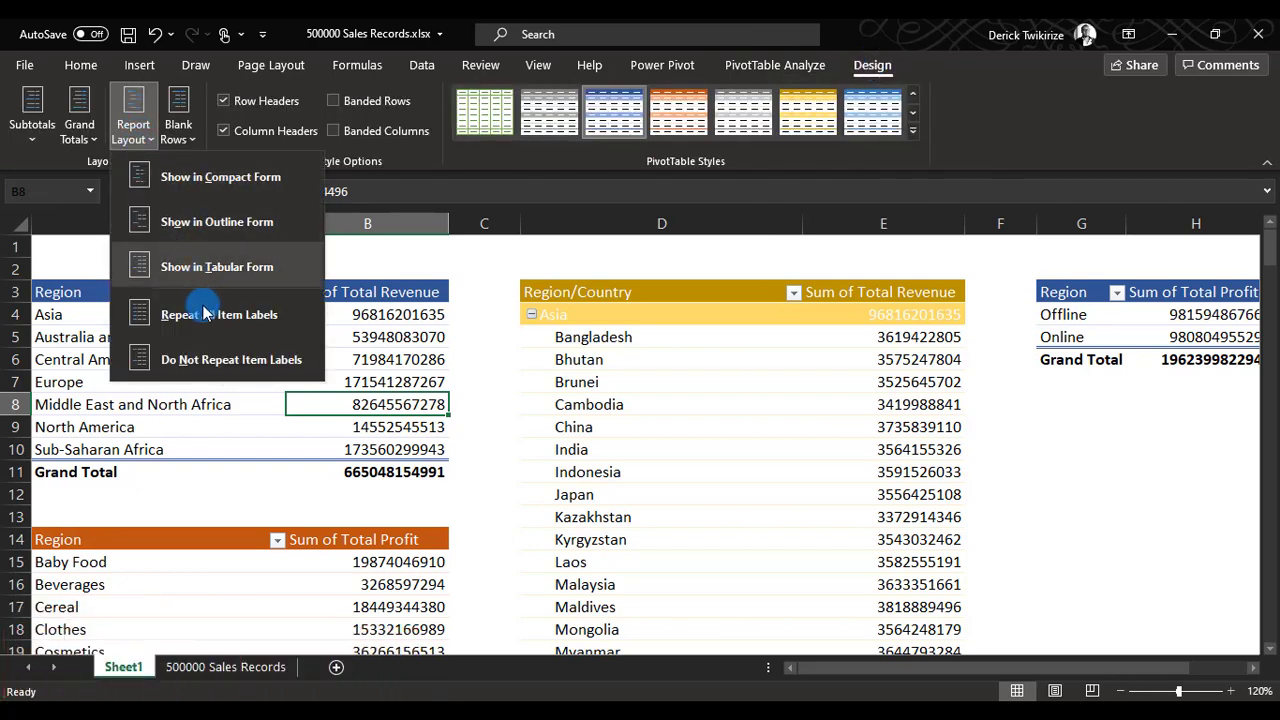
click(217, 222)
click(79, 130)
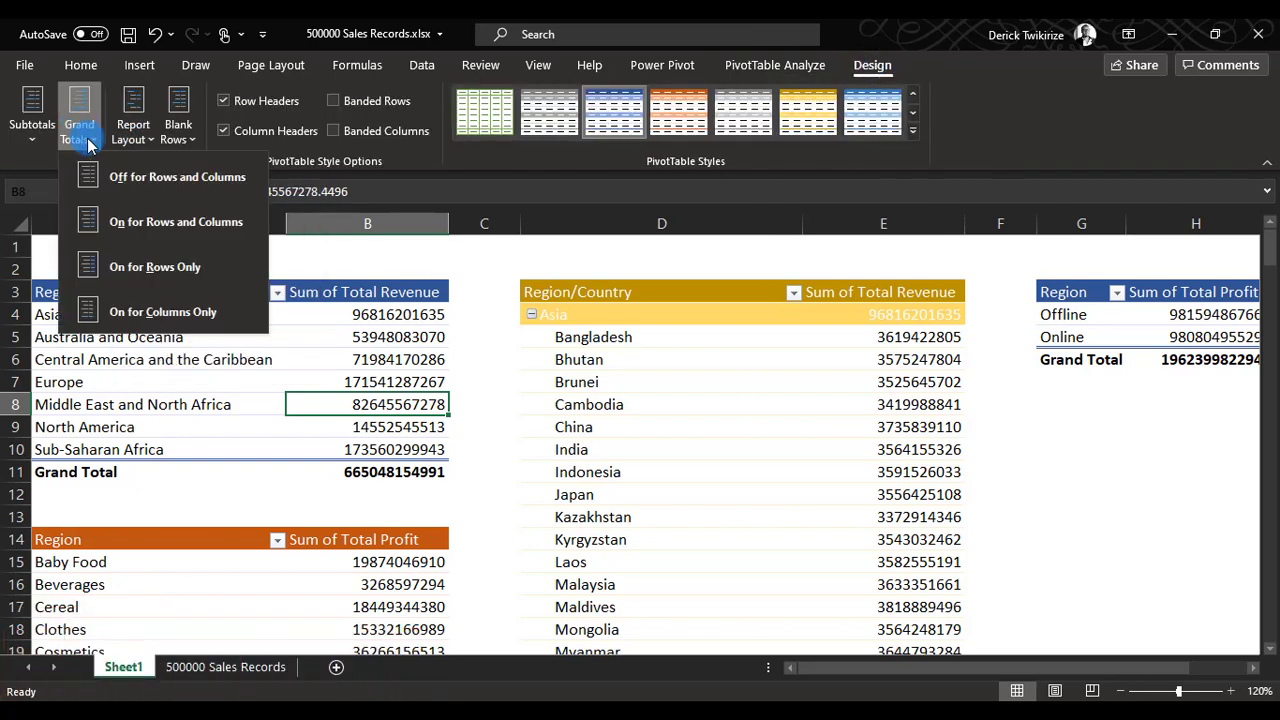
click(140, 267)
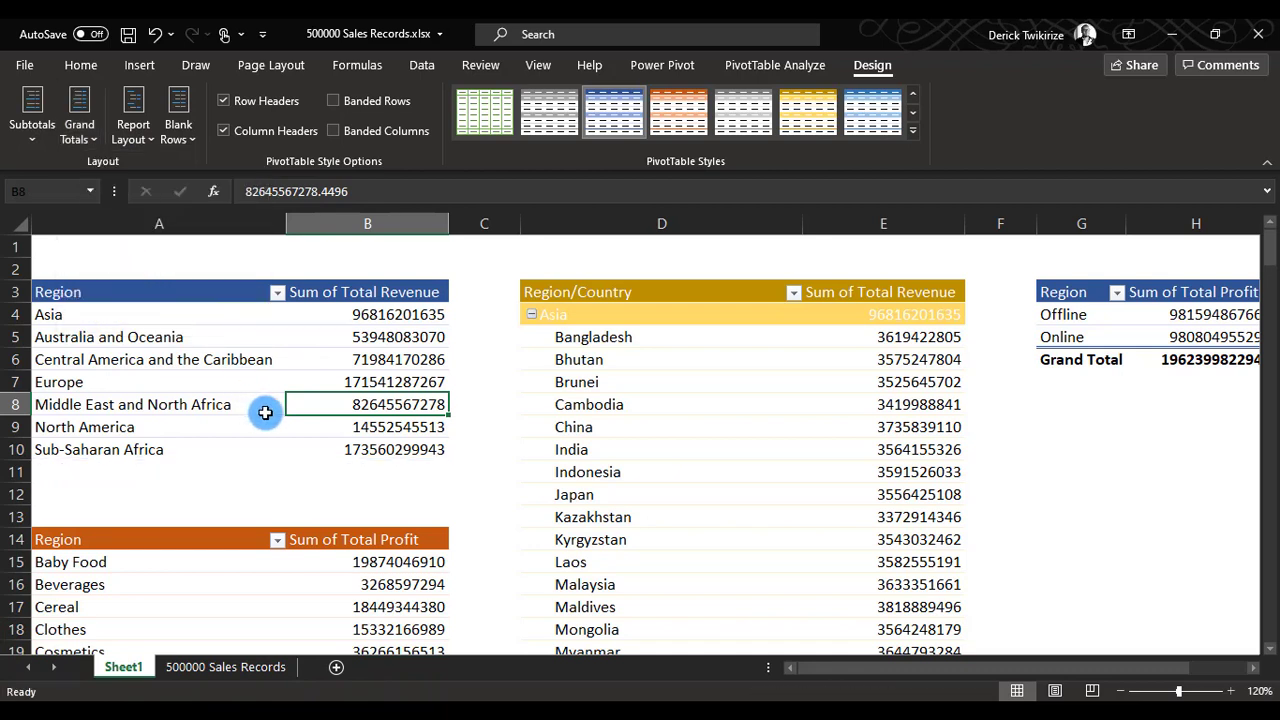
click(399, 318)
click(377, 424)
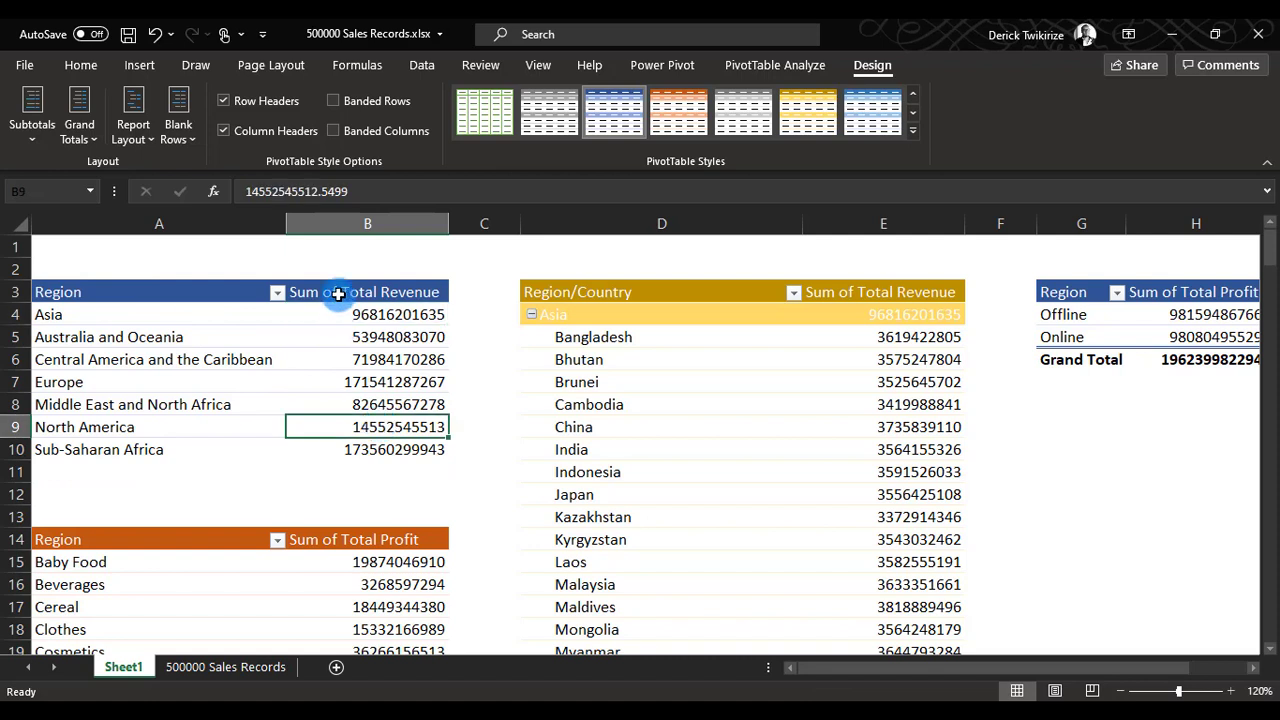
Switch the grand totals of the Region revenue pivot table at A3 to columns only.
mouse_move(317, 323)
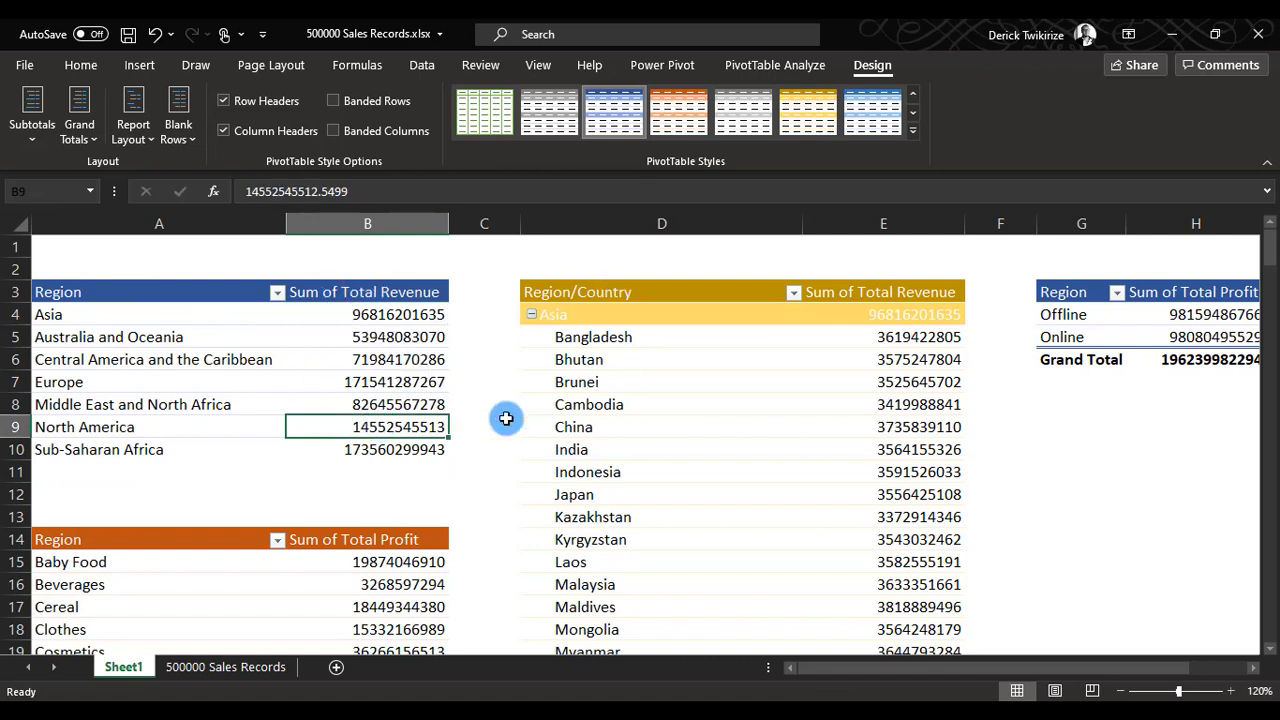
mouse_move(337, 428)
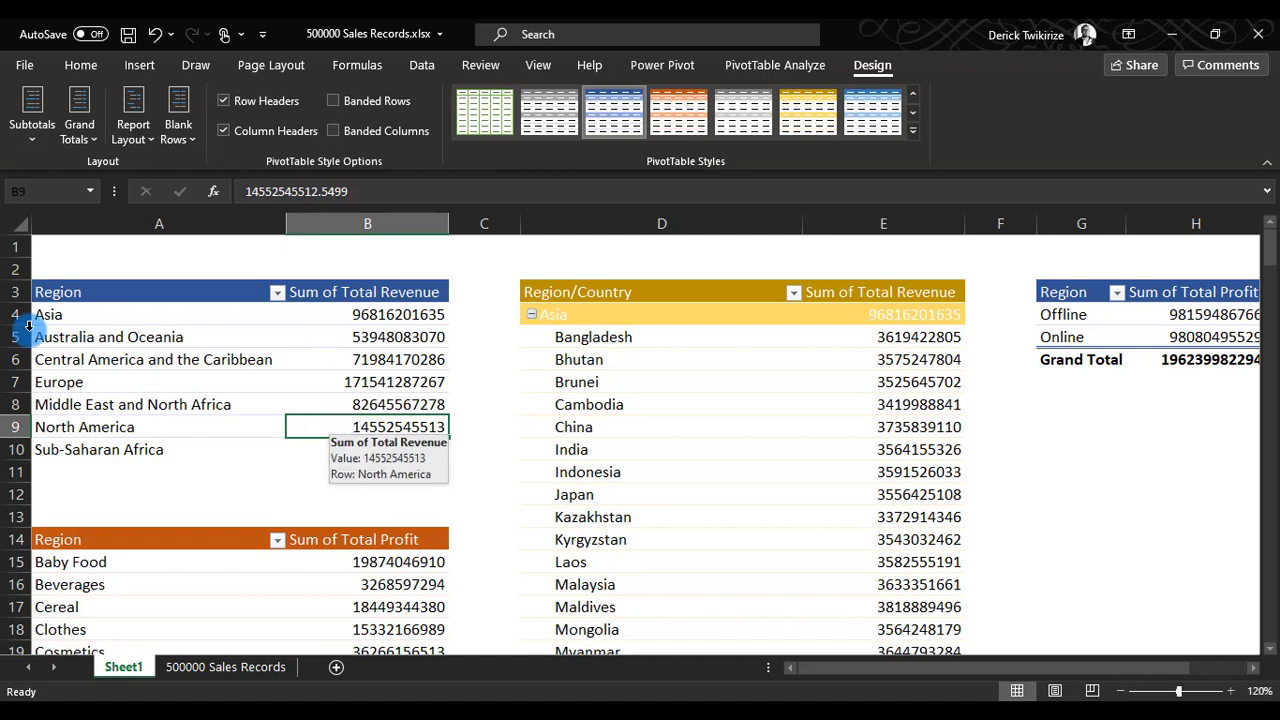
click(79, 122)
click(172, 313)
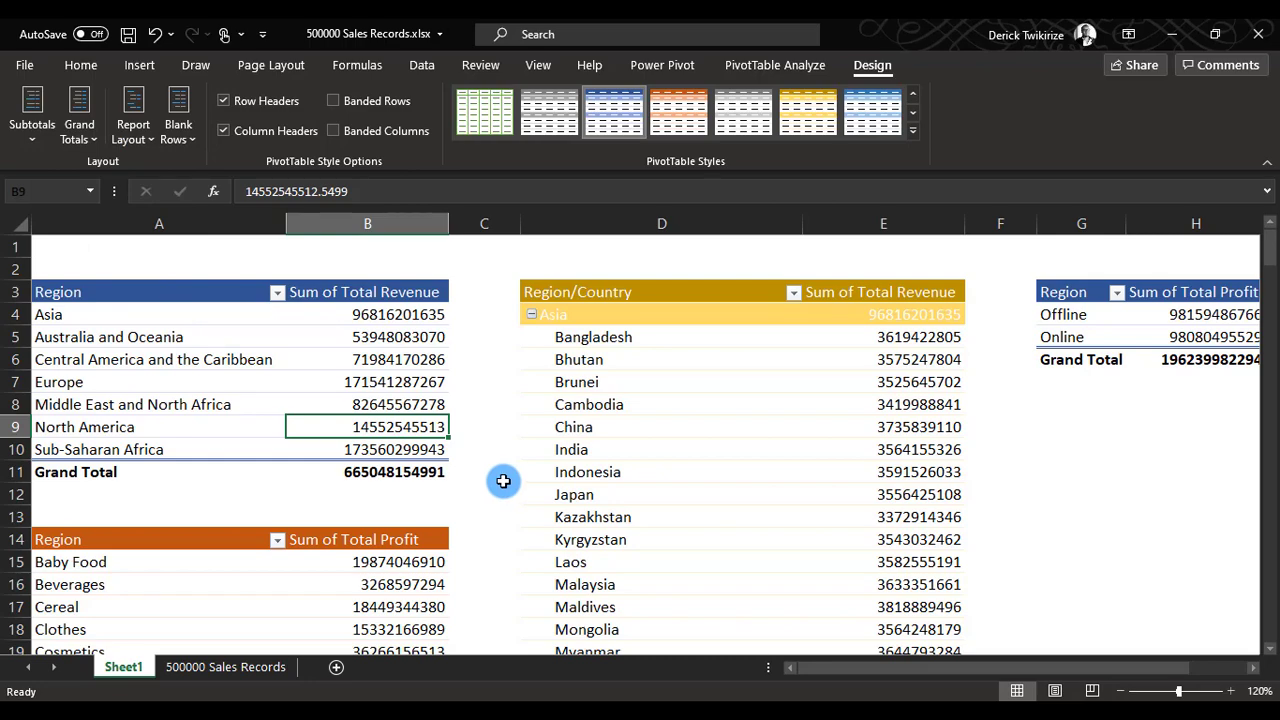
scroll(620, 455, down, 2)
scroll(430, 510, down, 2)
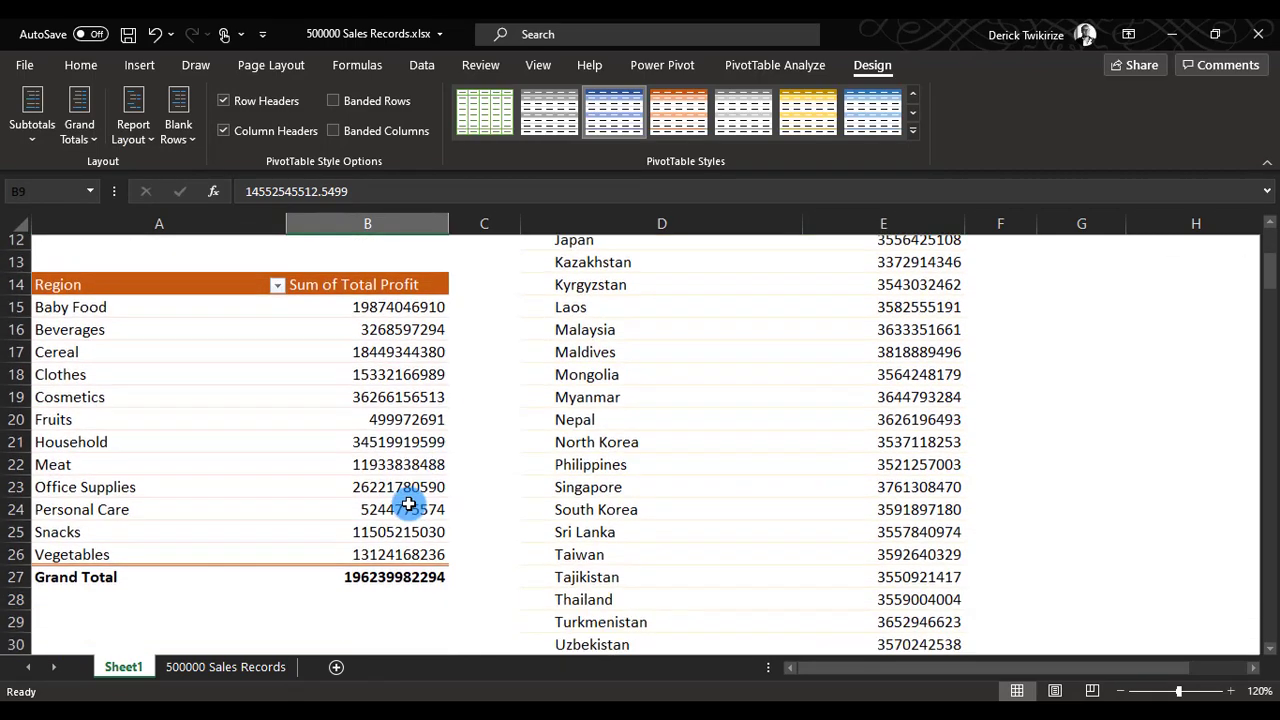
scroll(409, 504, down, 3)
scroll(518, 503, up, 3)
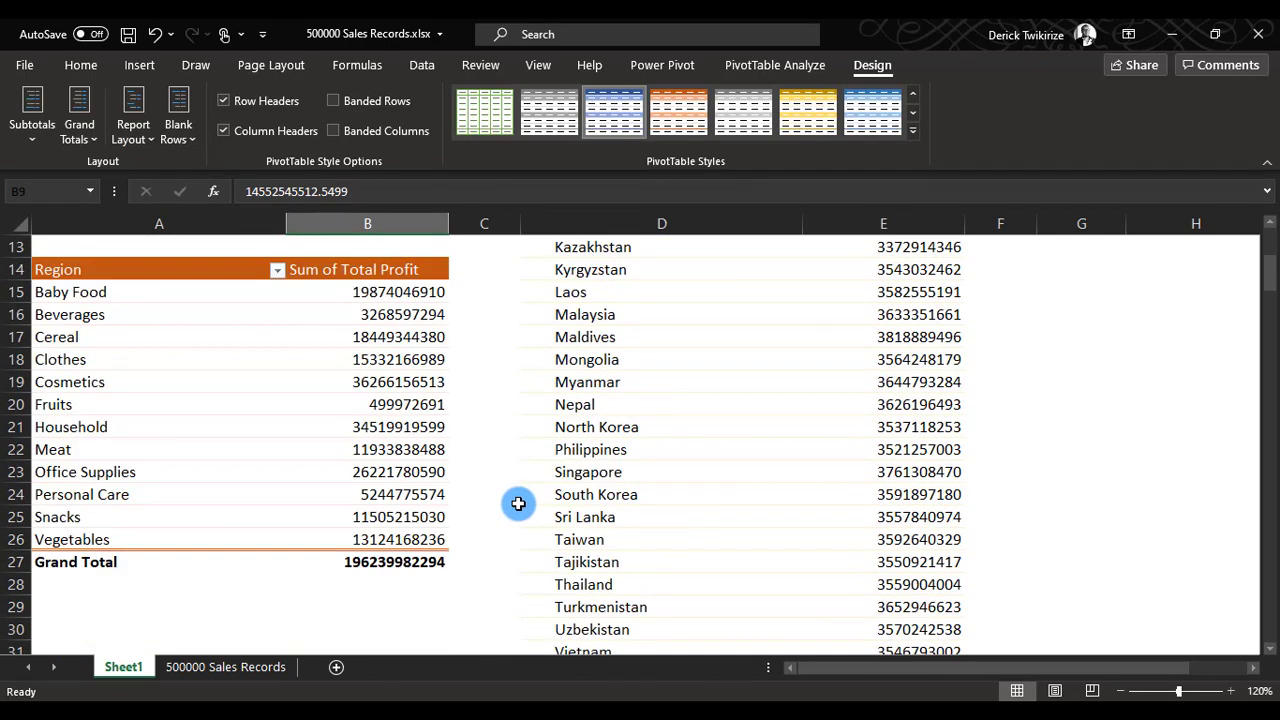
Try the outline form layout on the Region/Country revenue pivot table at D3 and undo it.
scroll(518, 503, up, 4)
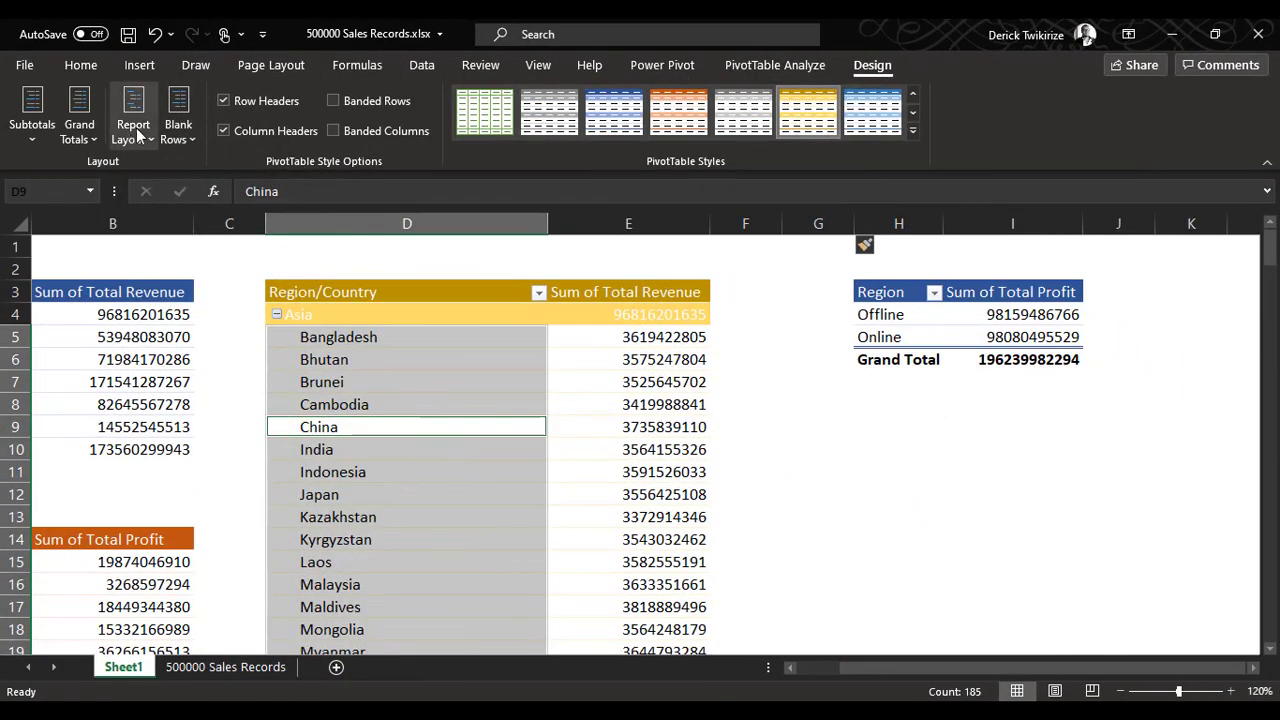
click(148, 139)
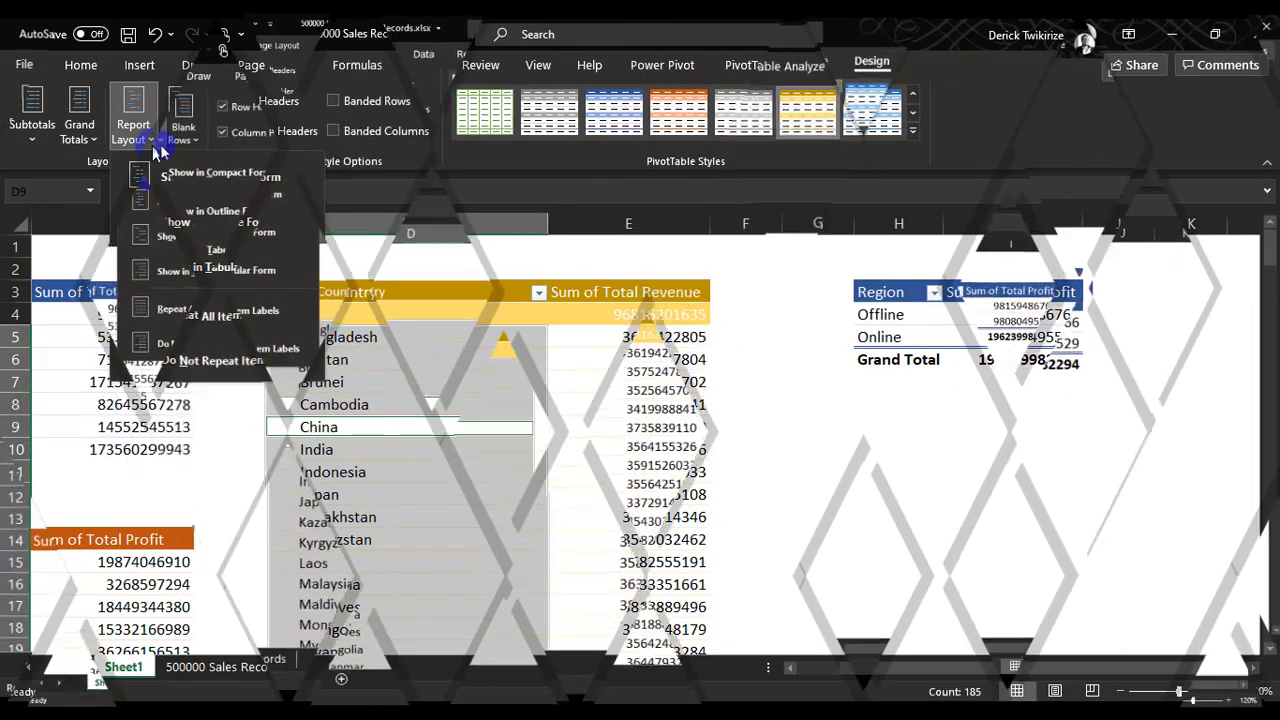
click(152, 145)
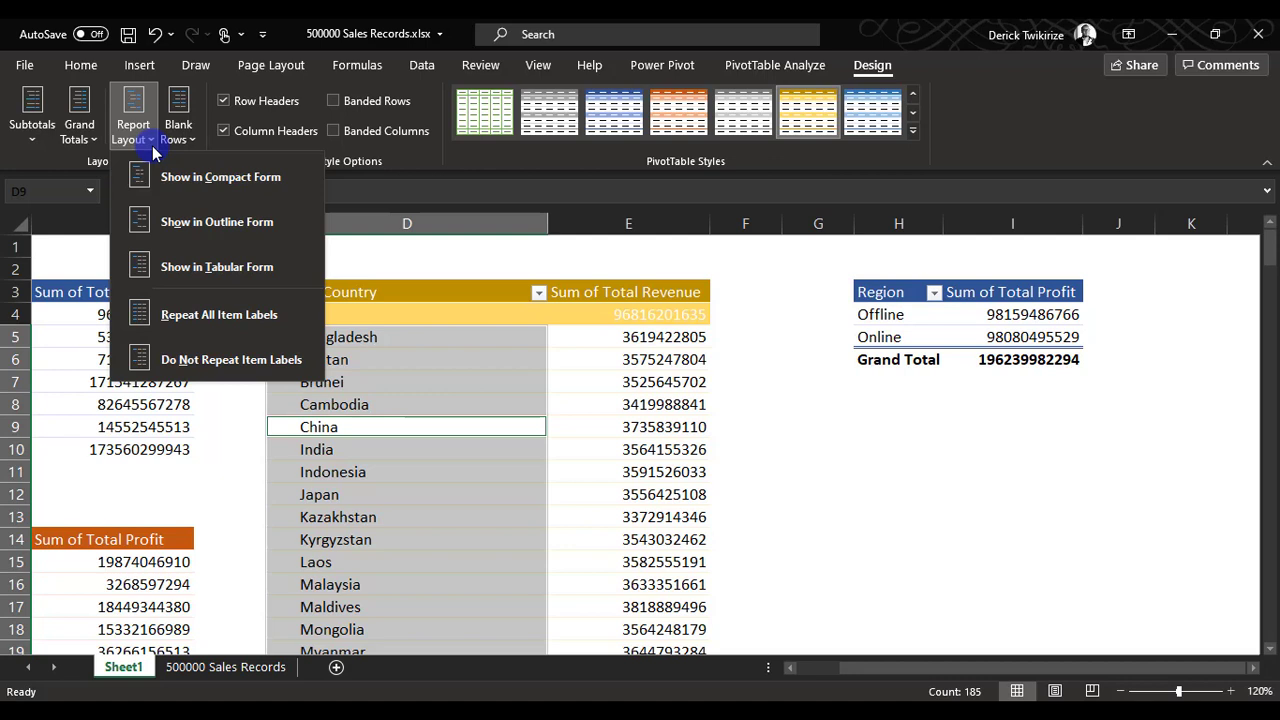
click(233, 222)
click(745, 410)
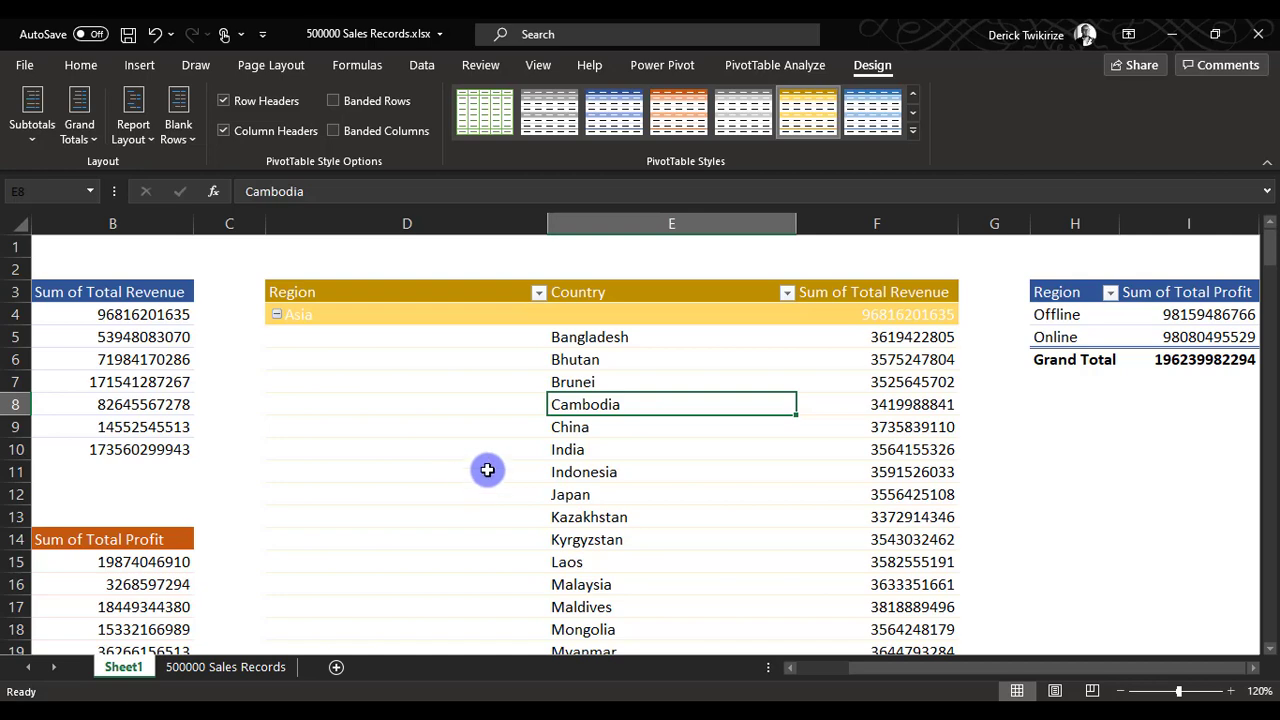
key(ctrl+z)
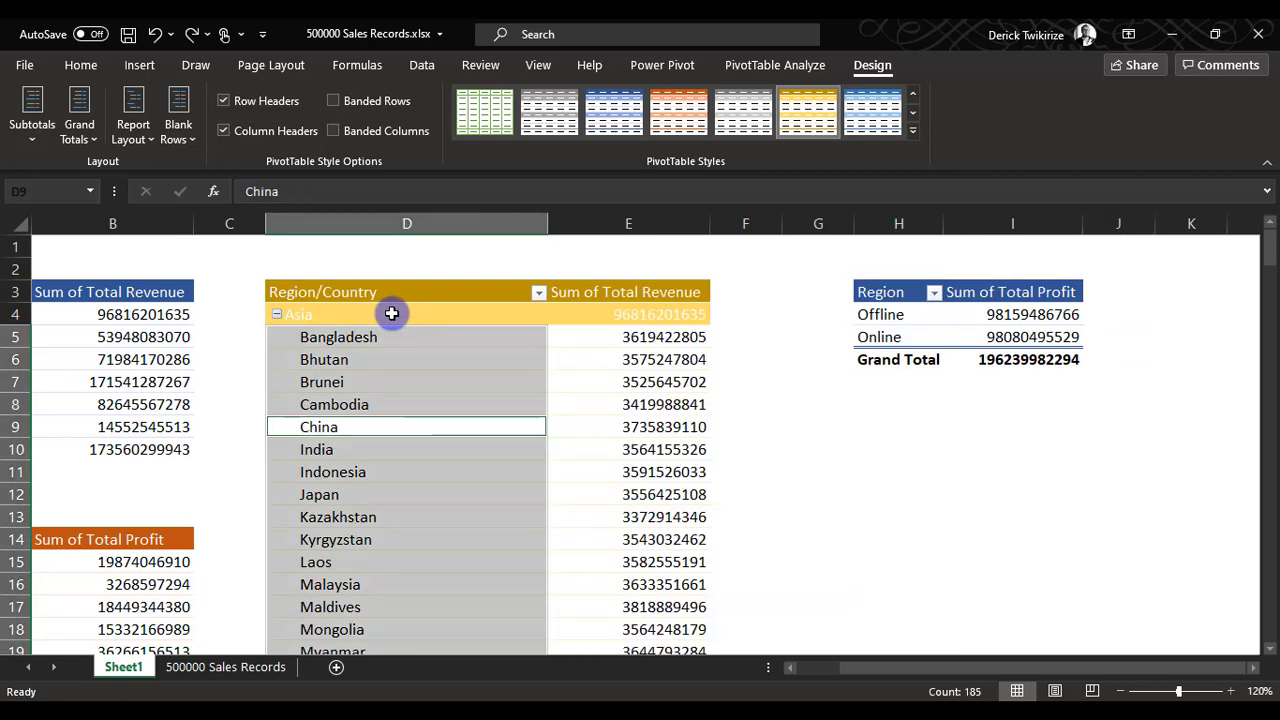
Show the Region/Country revenue pivot table at D3 in tabular form and check its Region and Country columns.
click(134, 125)
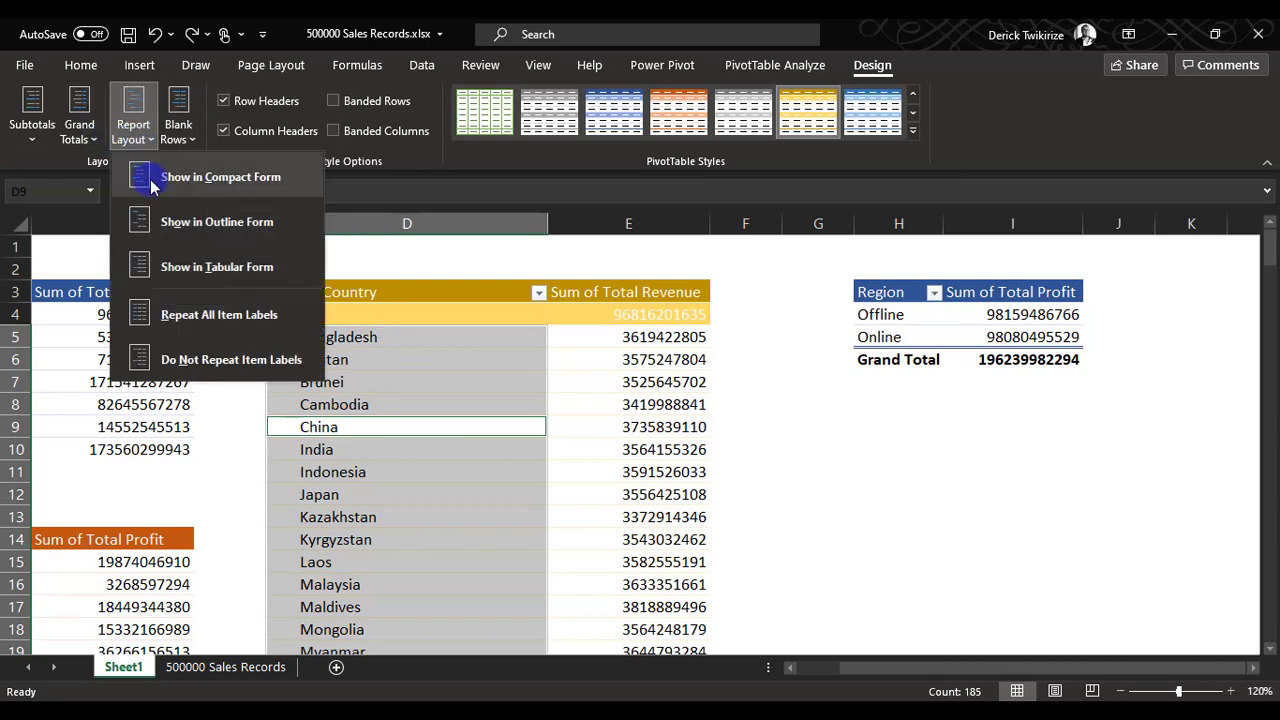
click(247, 265)
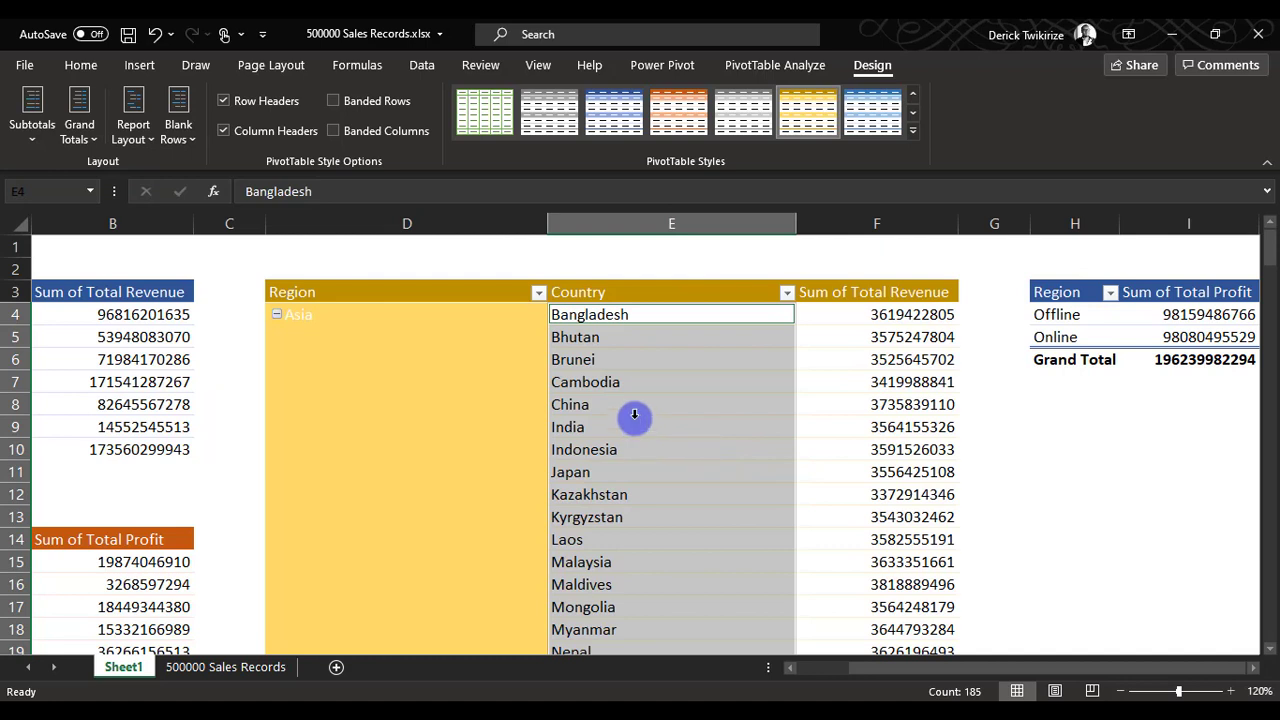
click(708, 536)
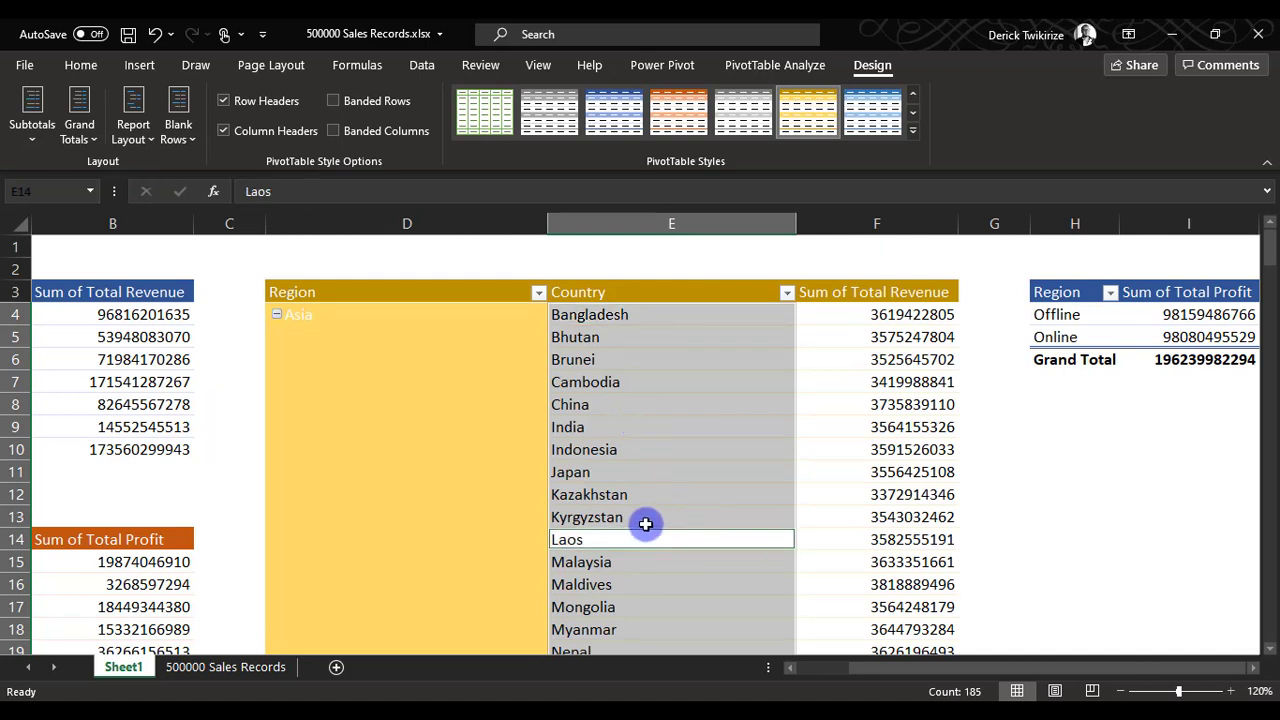
click(438, 405)
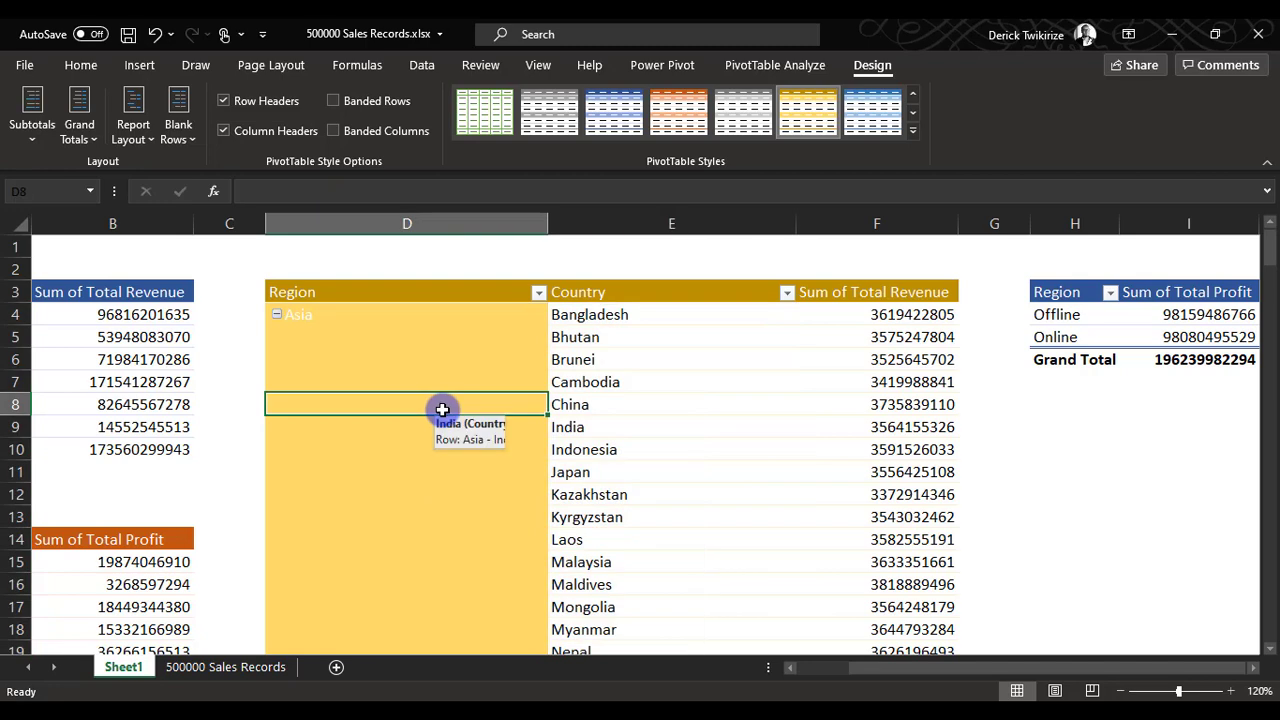
scroll(514, 483, down, 1)
scroll(163, 263, up, 1)
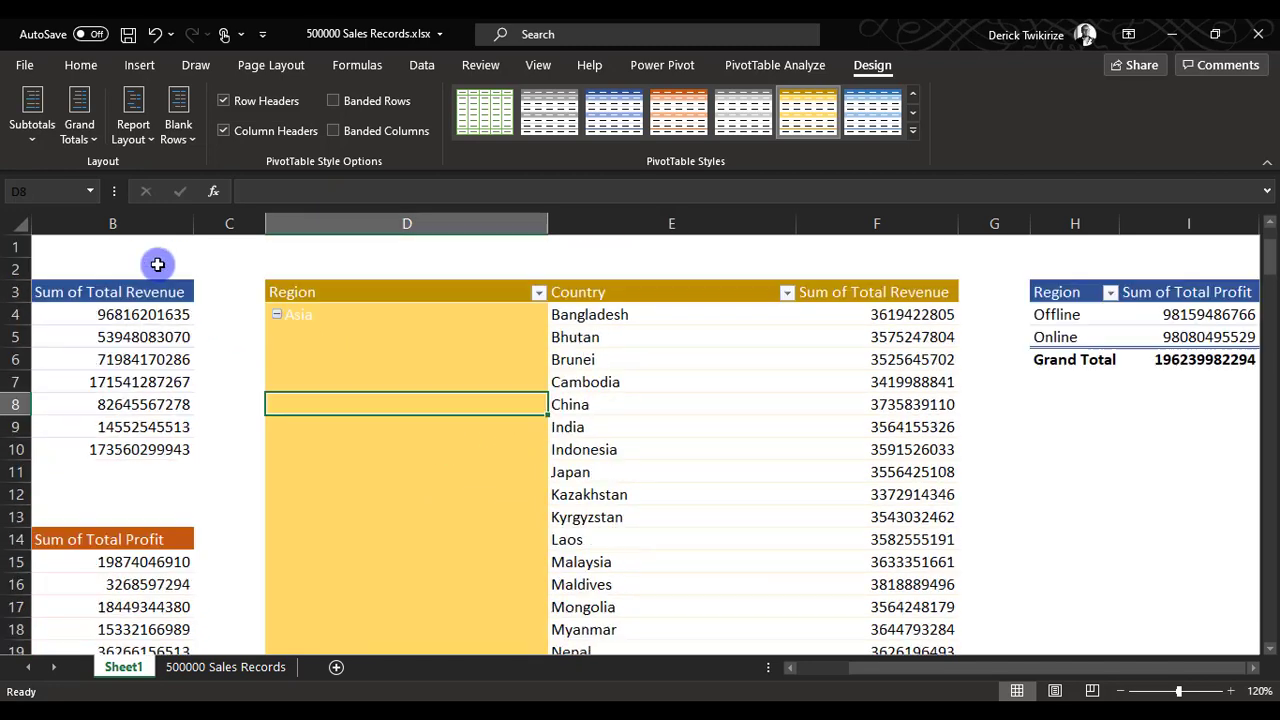
Repeat all item labels in the Region column of the revenue pivot table at D3 and look through the rows.
click(138, 147)
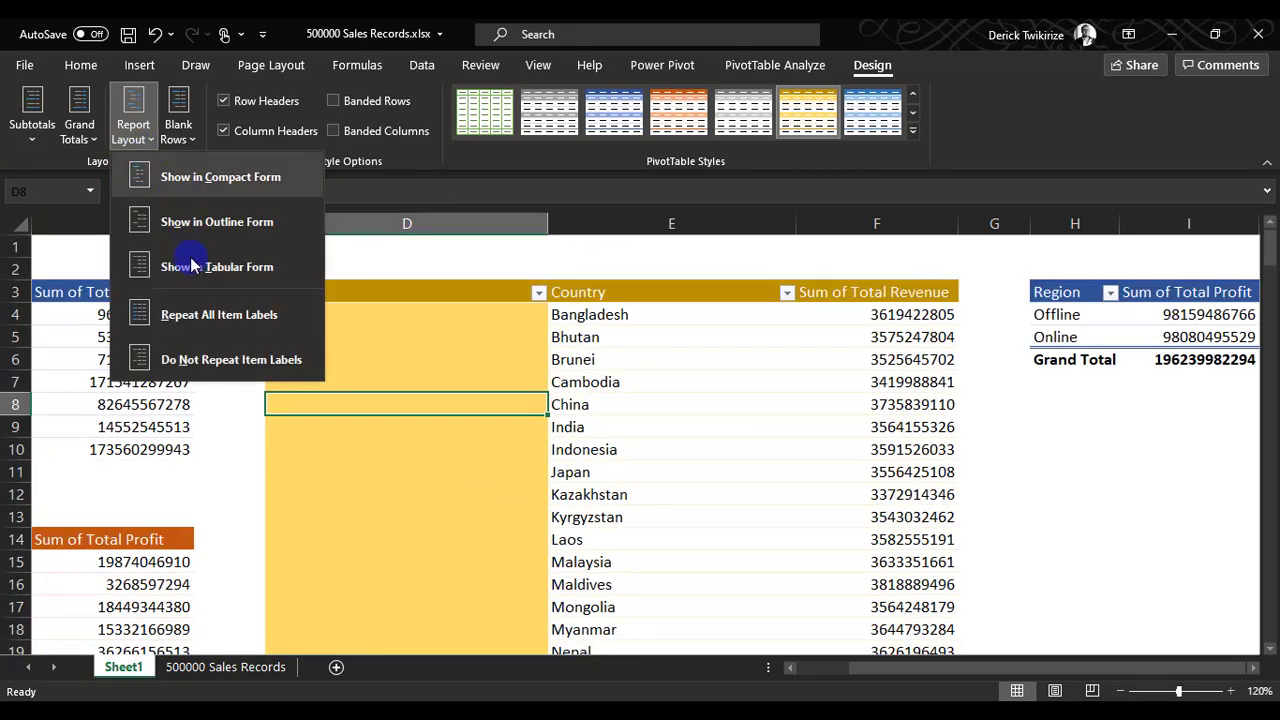
click(212, 318)
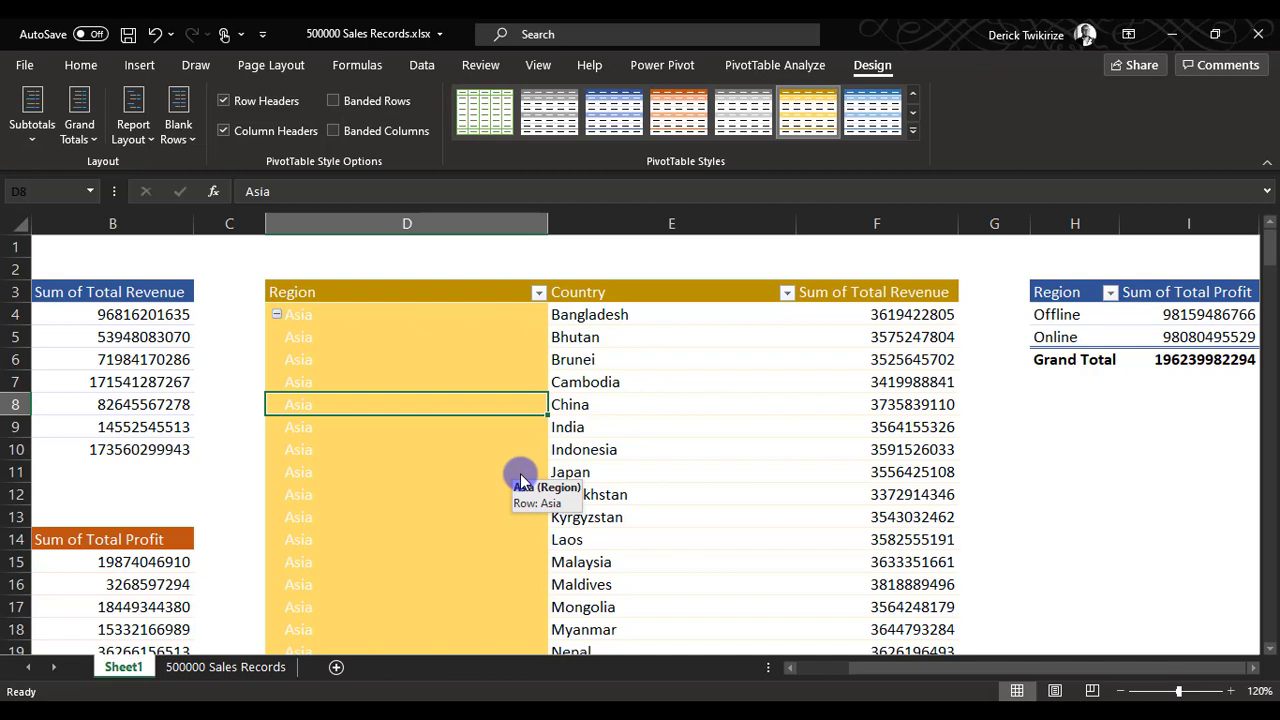
scroll(506, 465, down, 9)
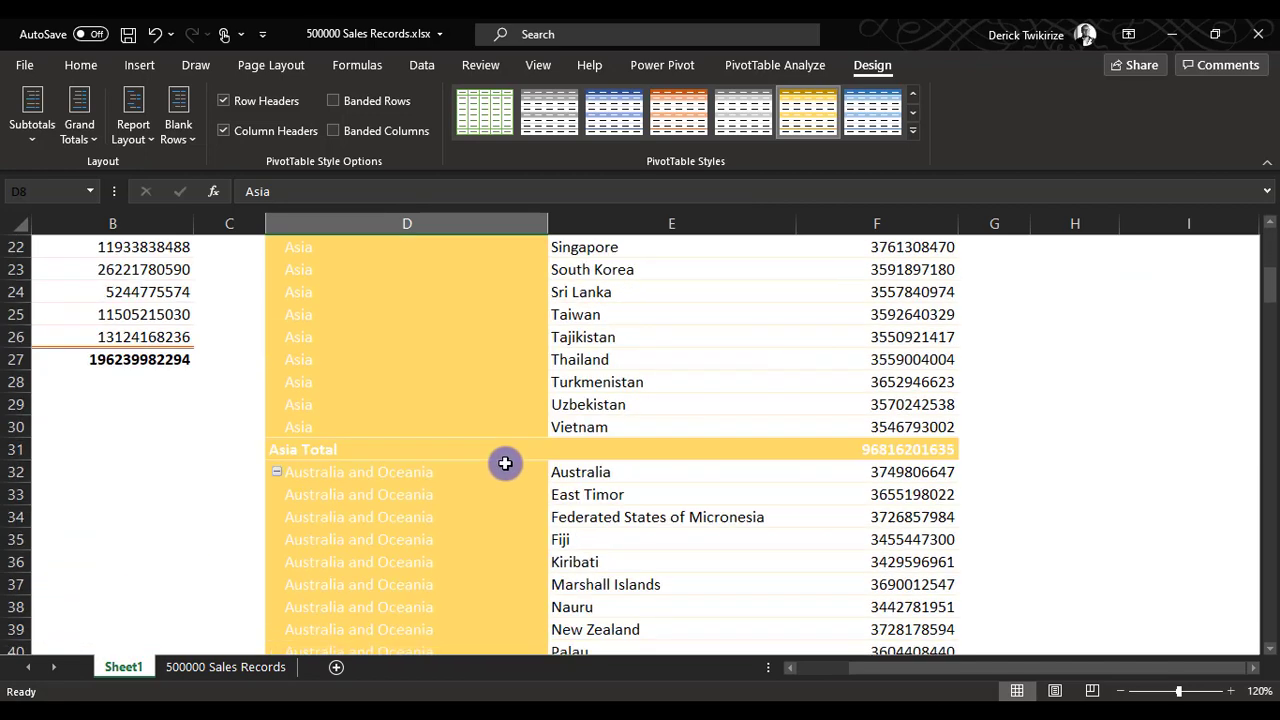
scroll(505, 469, down, 7)
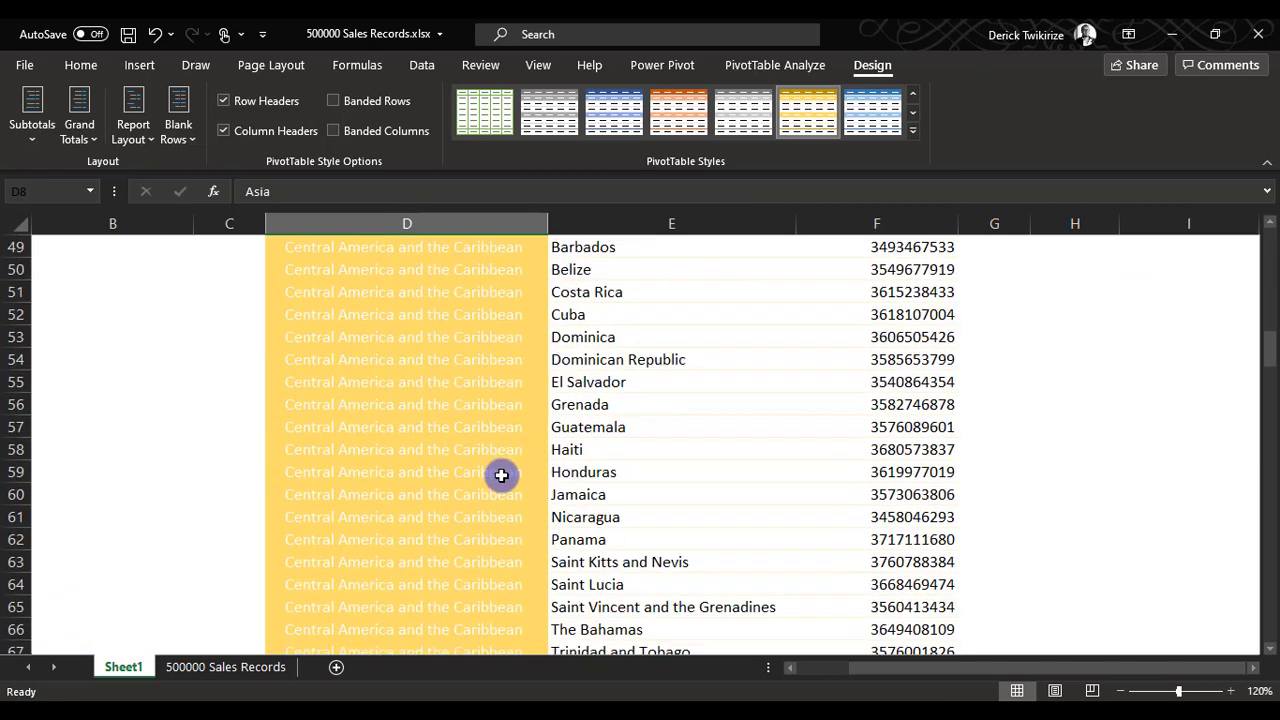
scroll(505, 469, up, 5)
Set the Region/Country revenue pivot table at D3 to not repeat item labels and review its region groups.
click(134, 130)
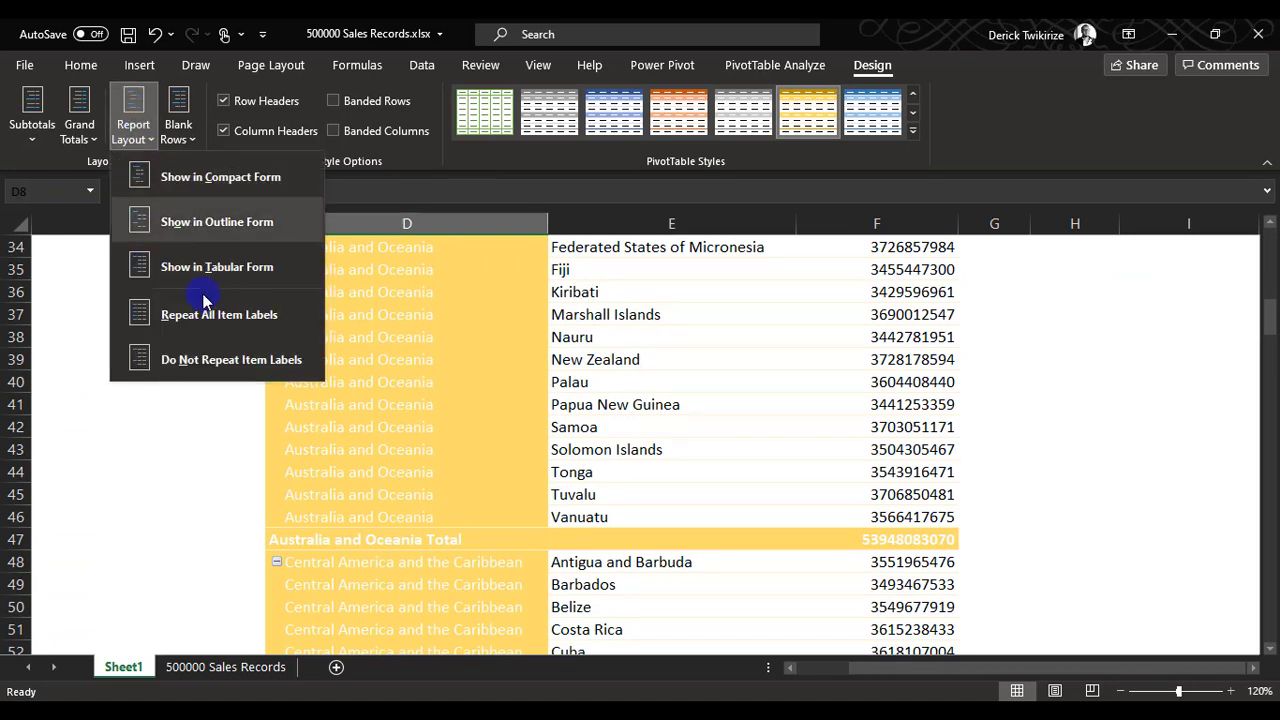
click(236, 362)
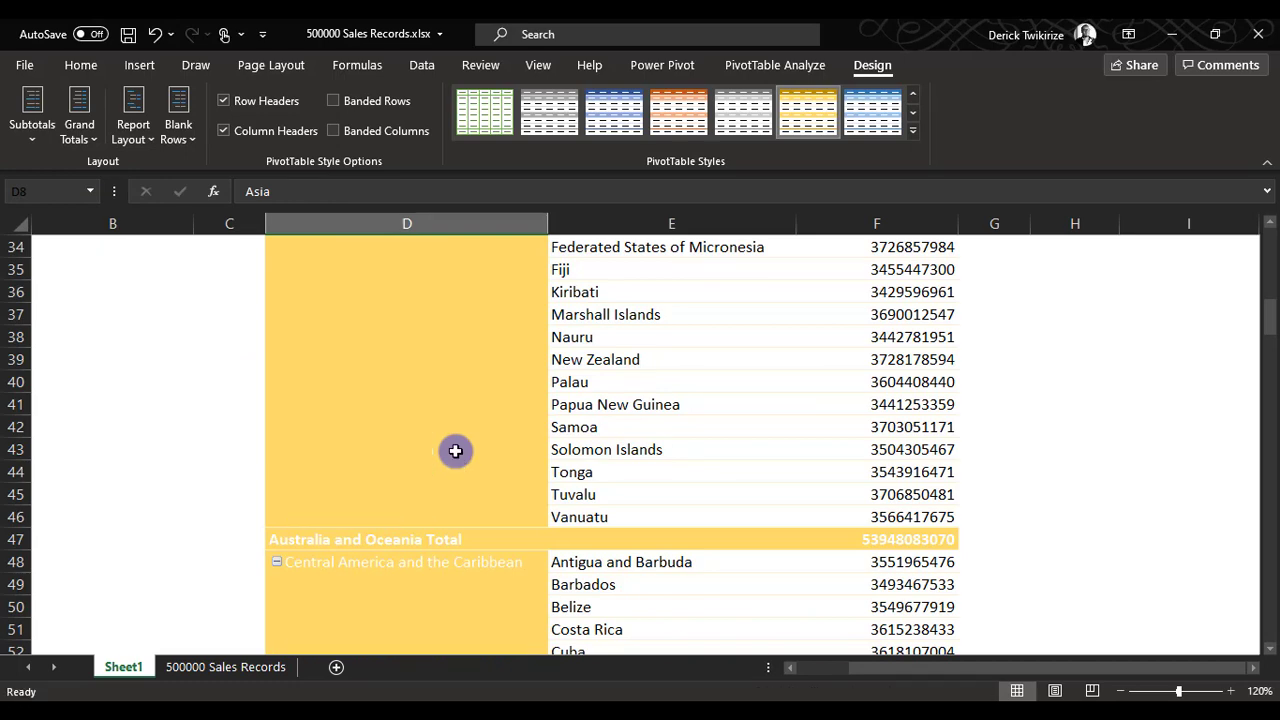
scroll(455, 452, up, 9)
scroll(455, 452, up, 2)
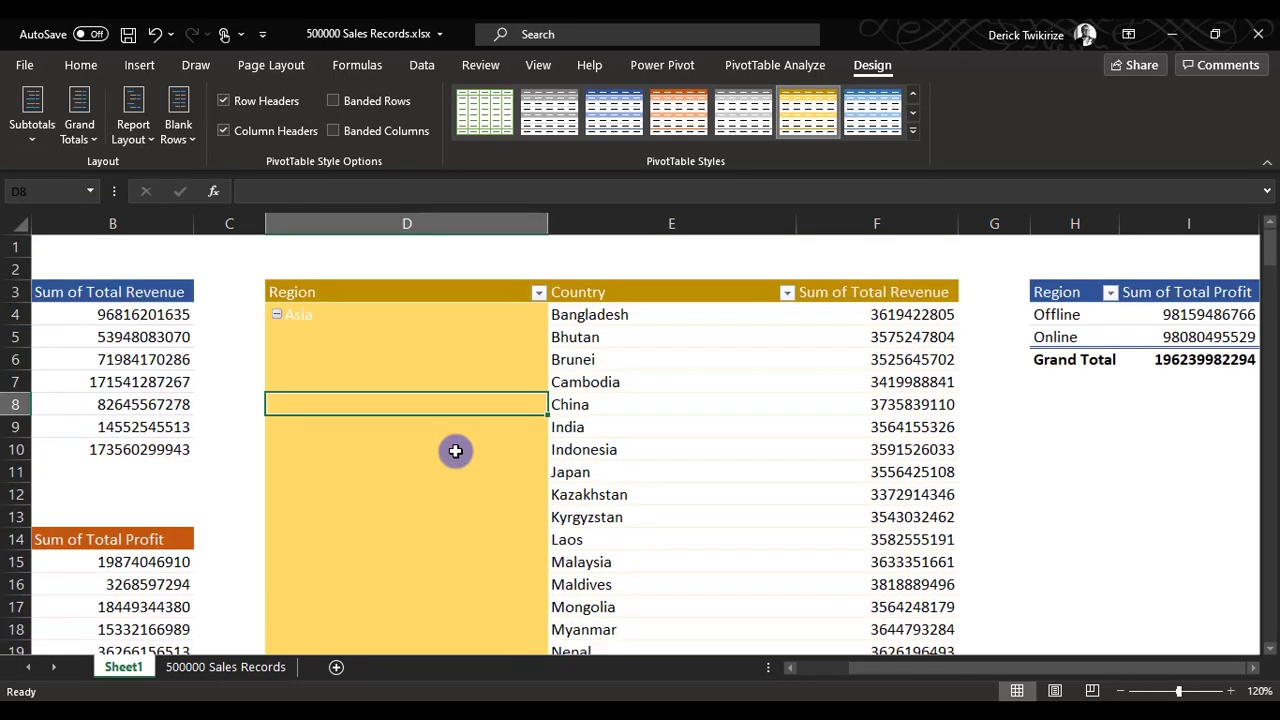
click(603, 386)
scroll(541, 502, down, 5)
scroll(541, 502, down, 3)
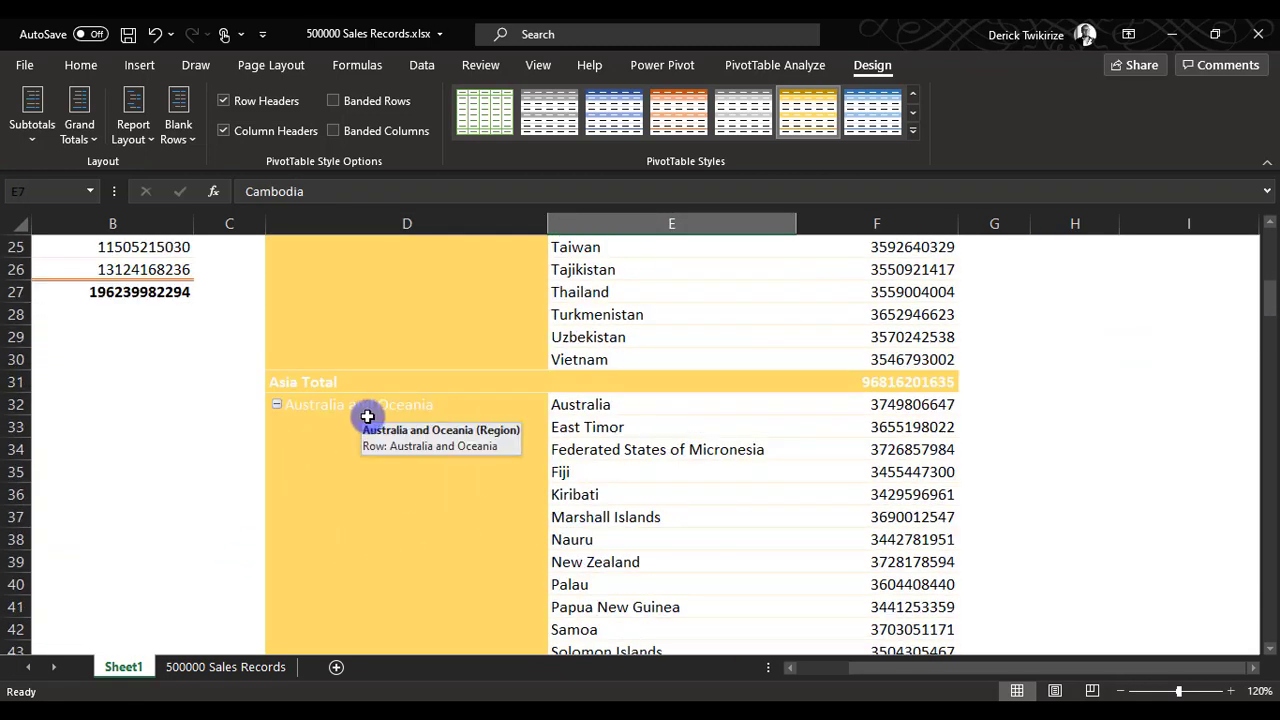
scroll(354, 410, up, 8)
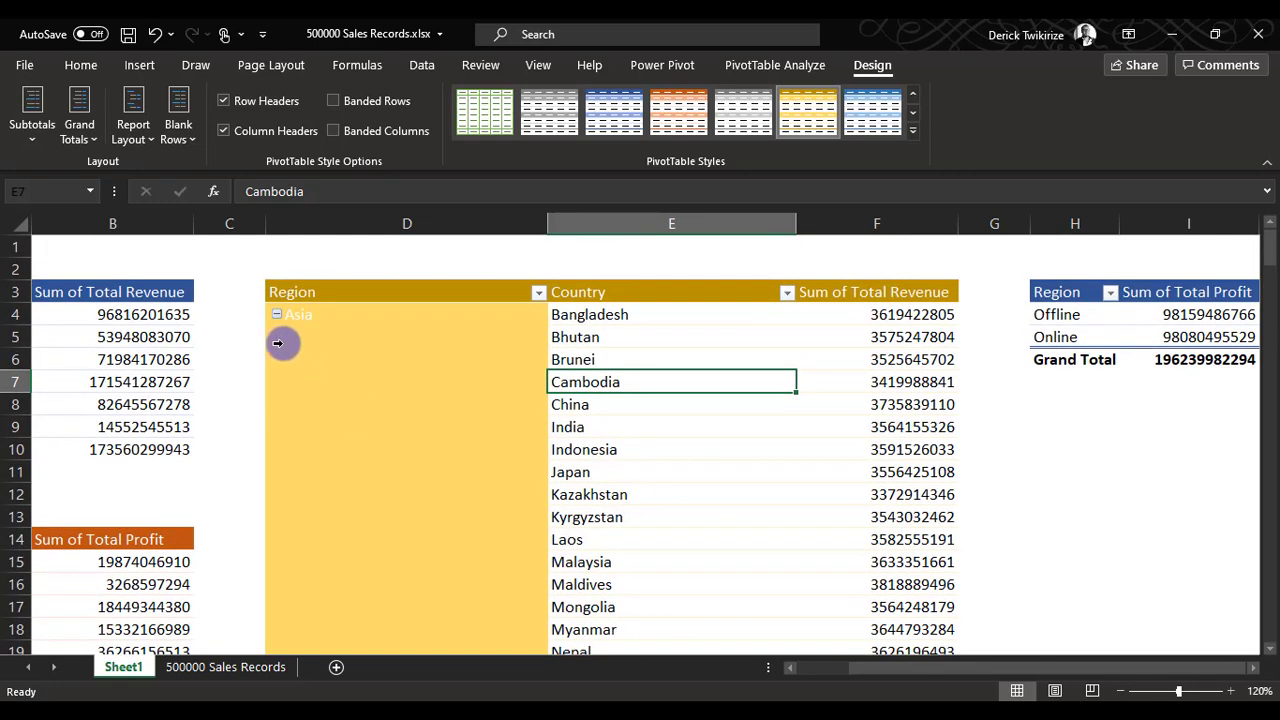
Insert a blank line after each item in the Region/Country pivot table at D3 and check the row below Asia Total.
click(179, 140)
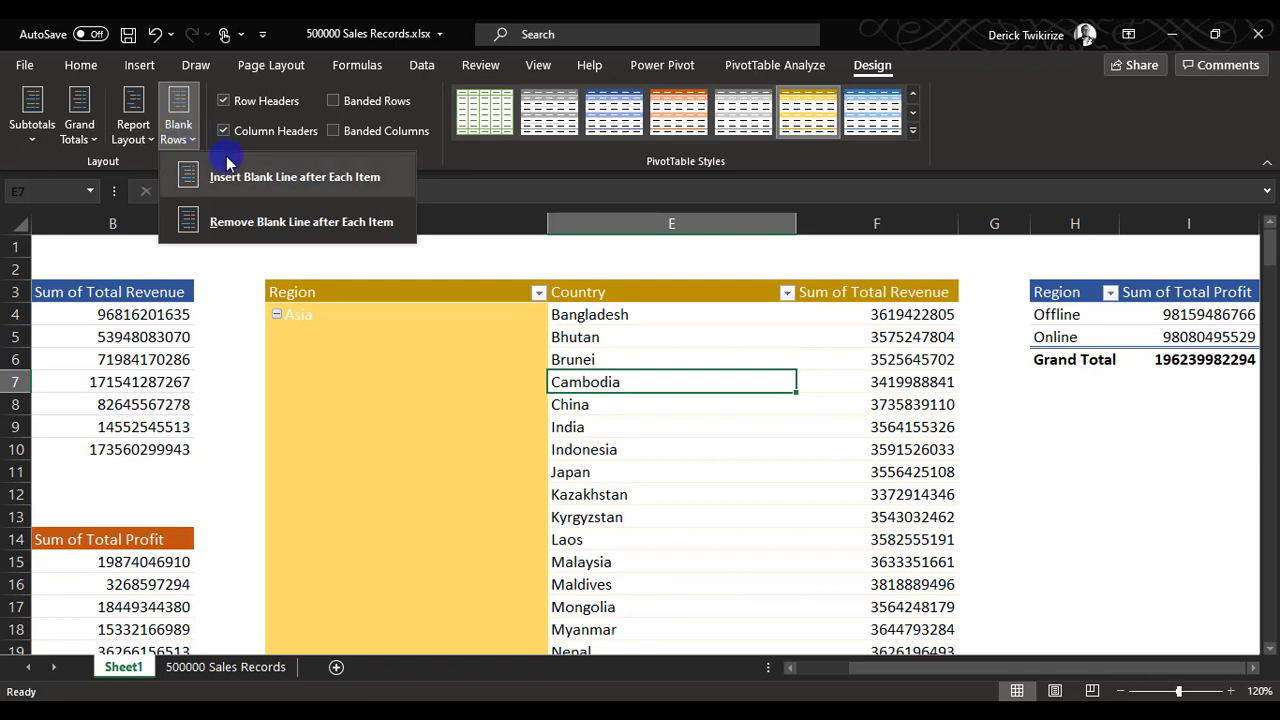
click(265, 177)
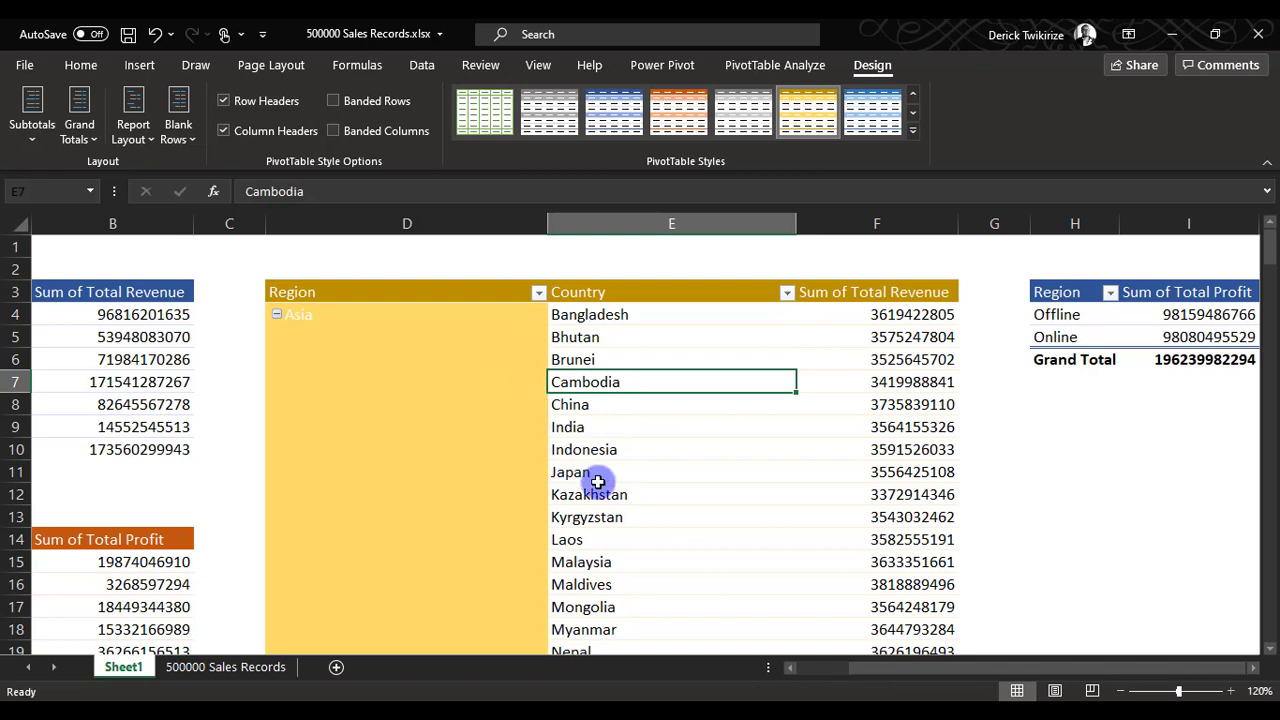
scroll(611, 492, down, 1)
scroll(611, 492, down, 8)
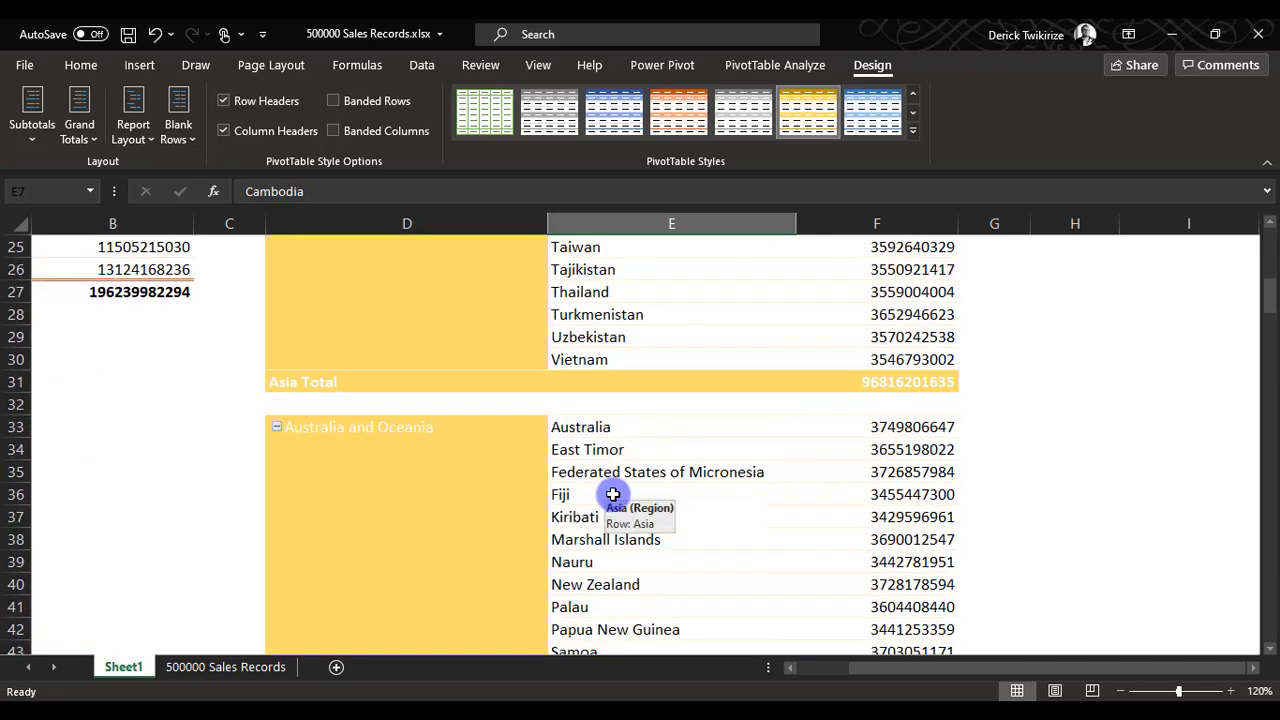
click(374, 407)
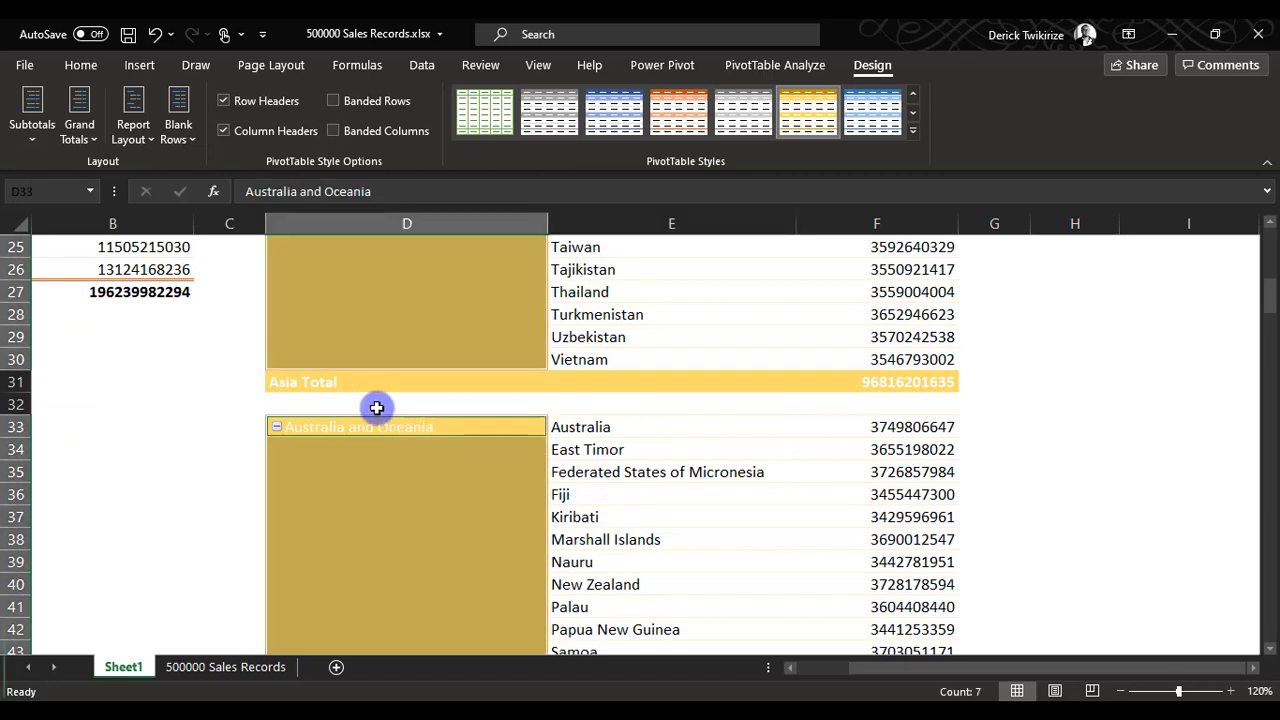
click(374, 407)
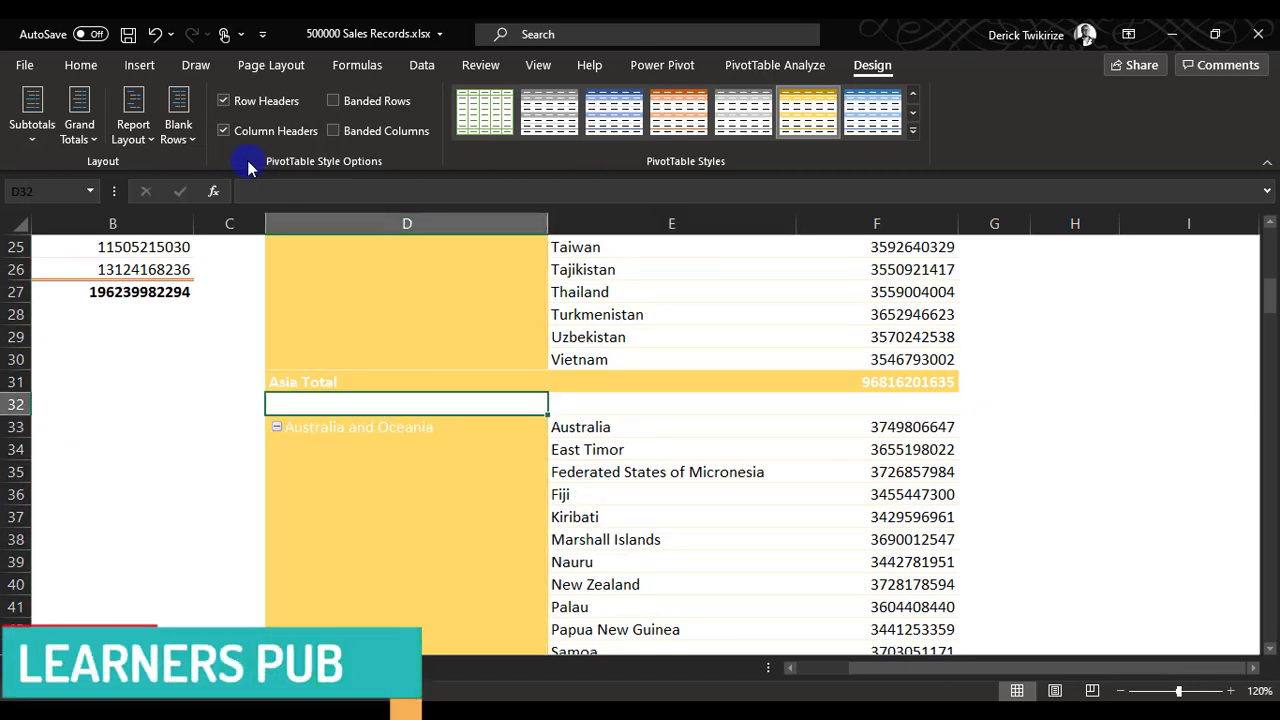
Look at the blank row options and examine the spacing between region groups in the pivot table at D3.
click(183, 140)
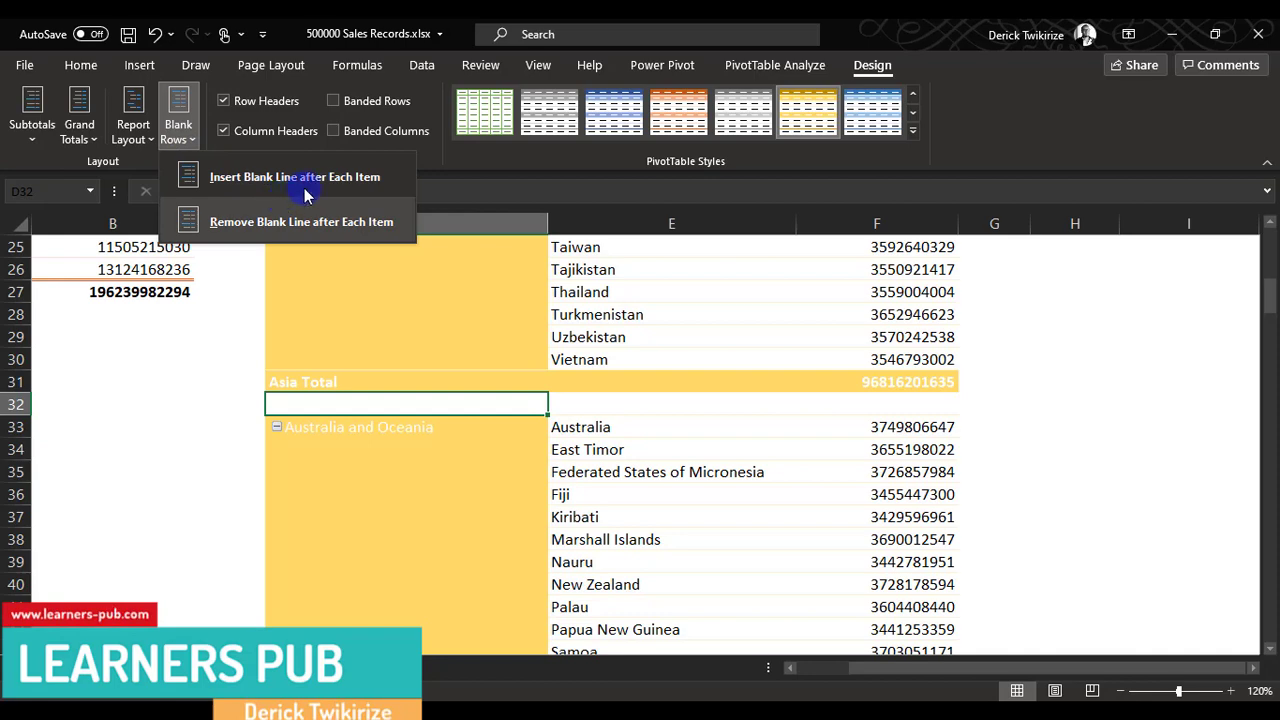
click(465, 403)
scroll(400, 424, up, 4)
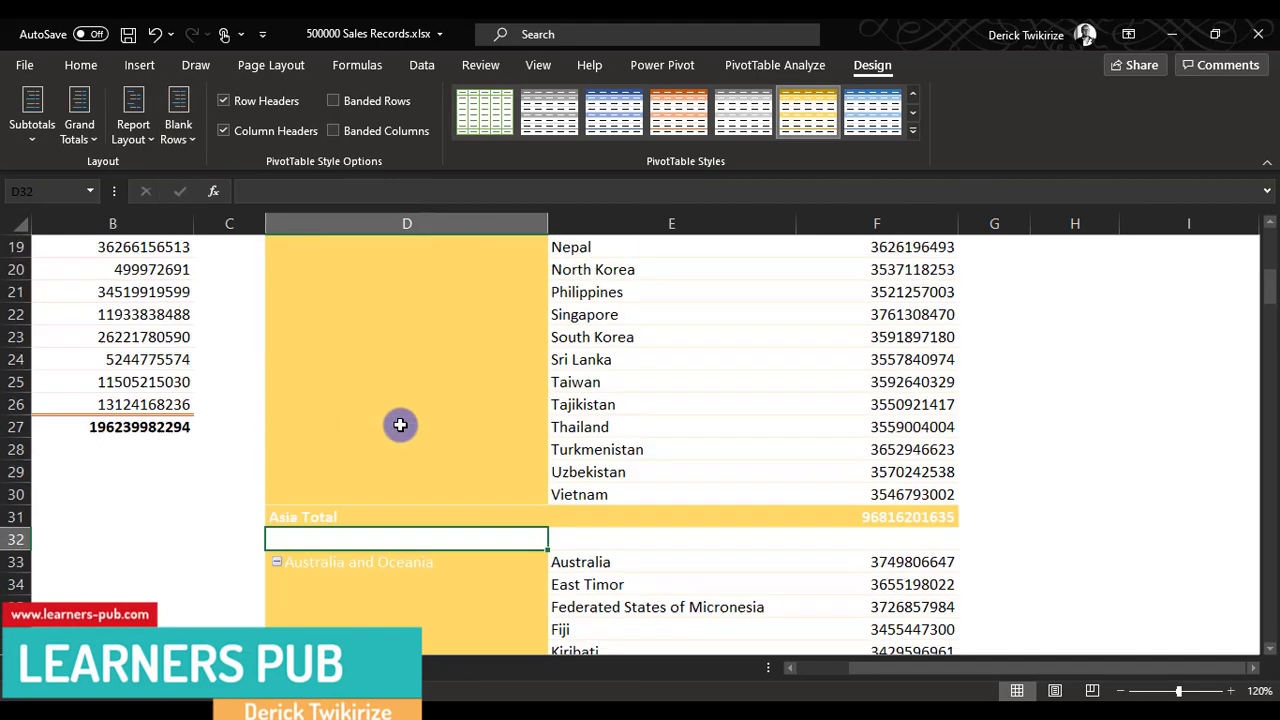
scroll(400, 424, up, 4)
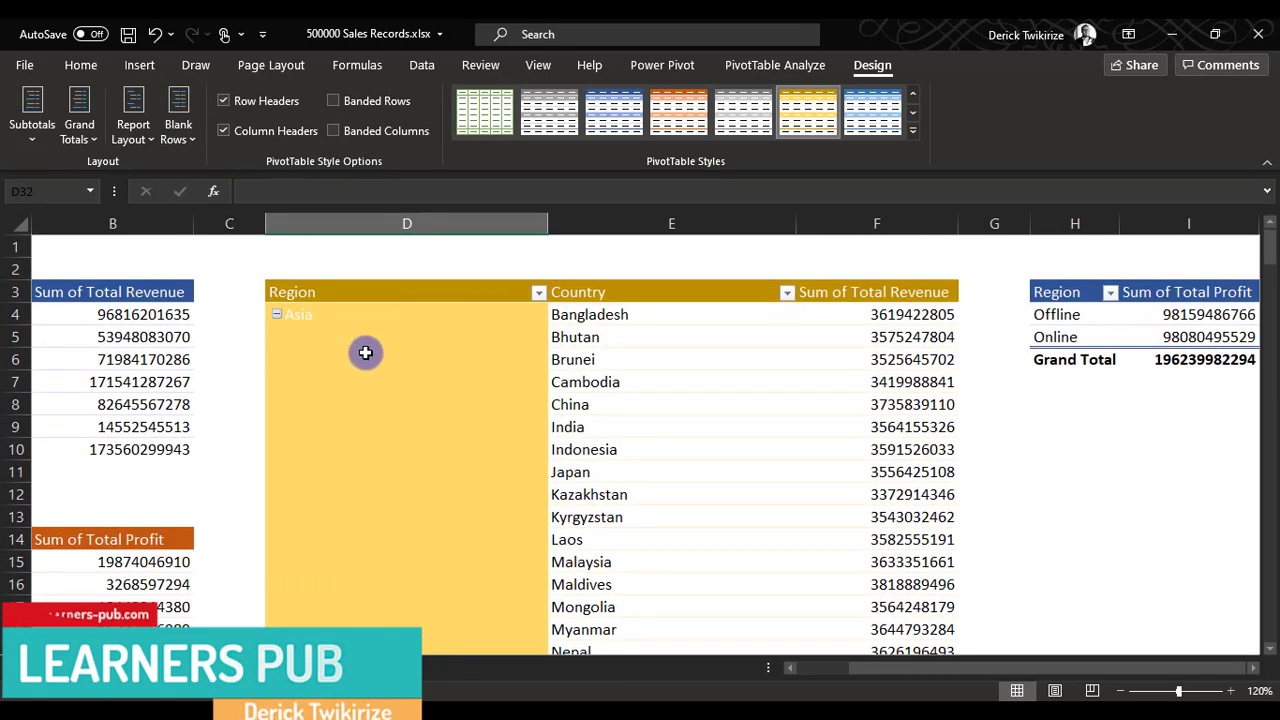
scroll(420, 541, down, 14)
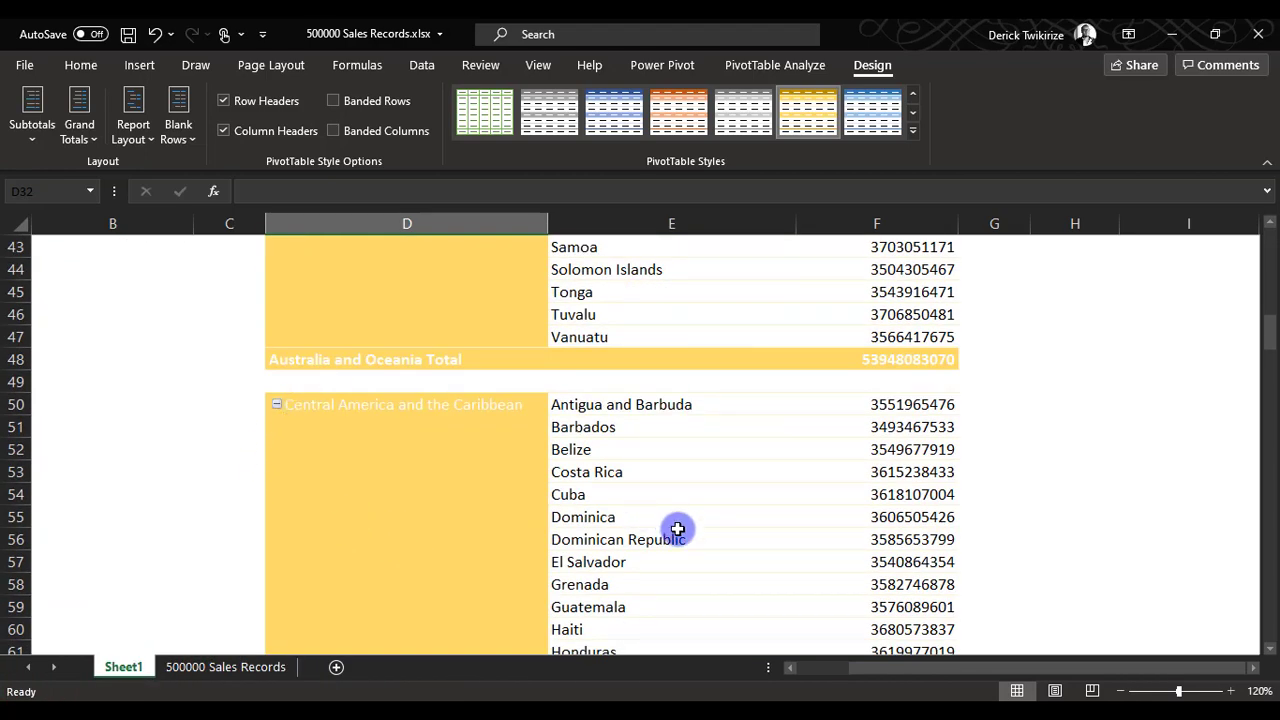
scroll(676, 528, down, 4)
scroll(675, 526, down, 4)
scroll(664, 518, up, 12)
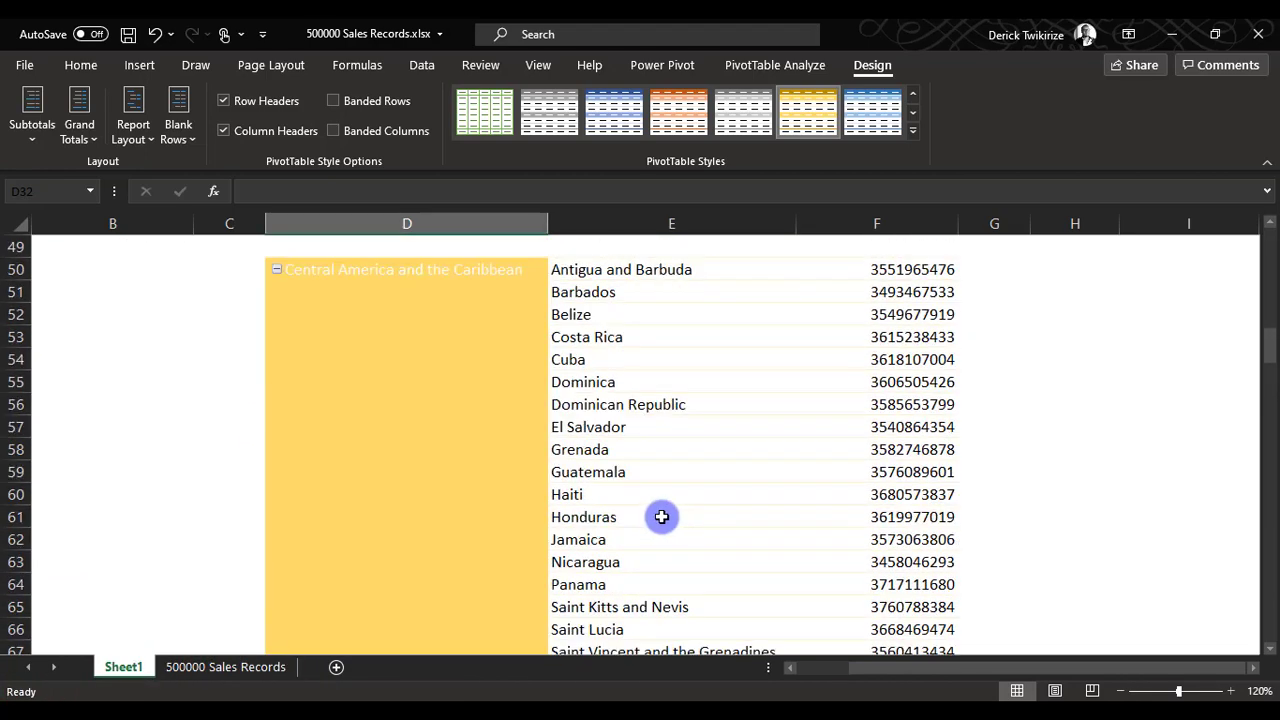
Apply the blue pivot table style to the Region/Country revenue pivot table at D3 and review it beside the other pivot tables.
click(614, 110)
scroll(640, 508, up, 10)
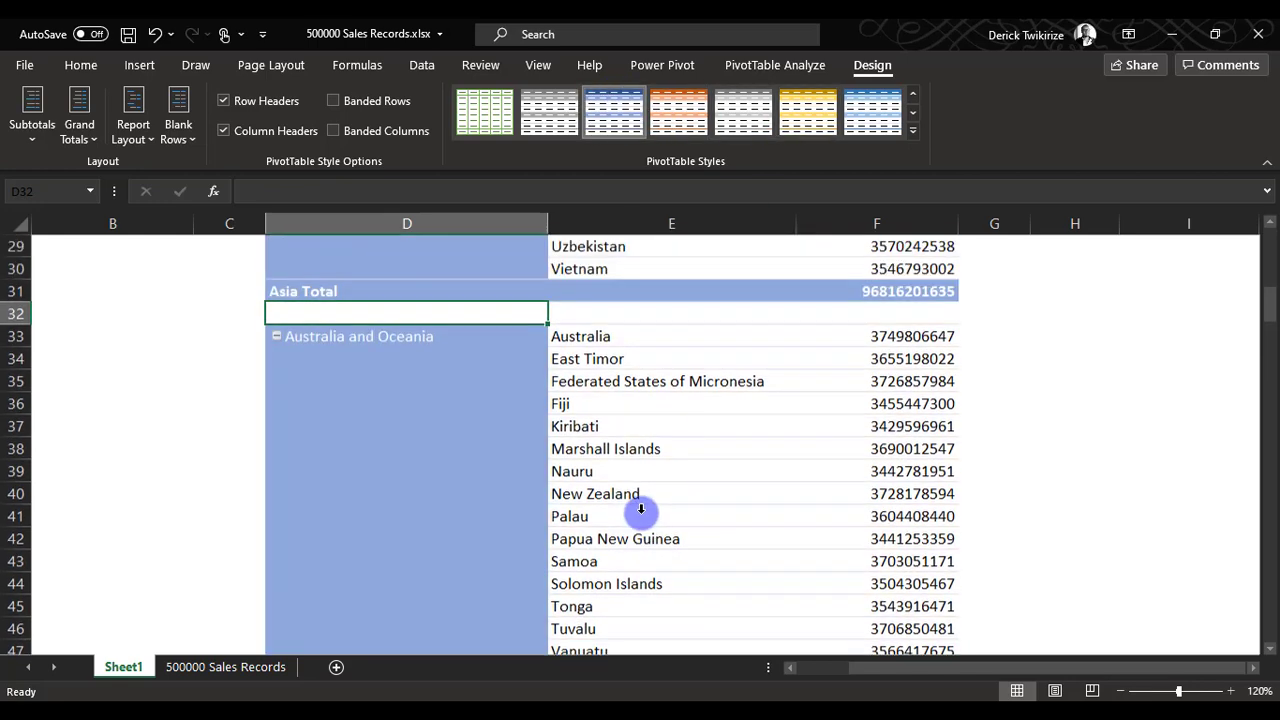
scroll(635, 507, down, 9)
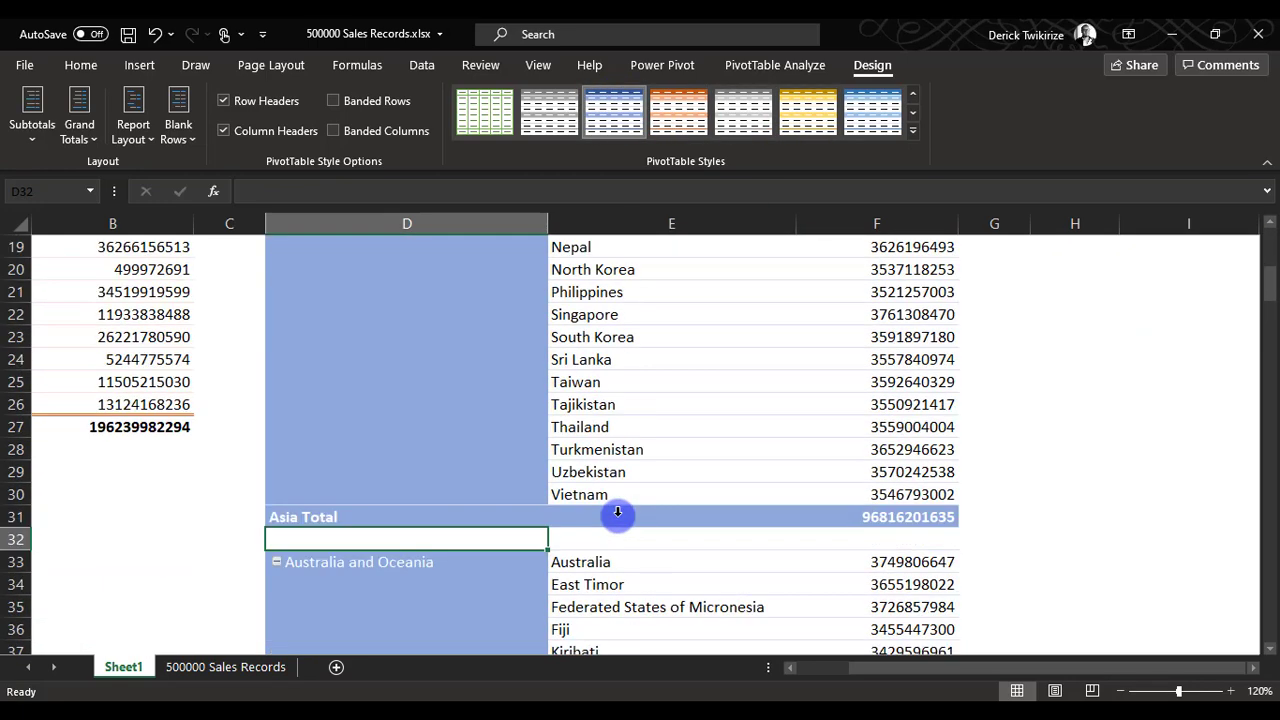
scroll(495, 508, up, 8)
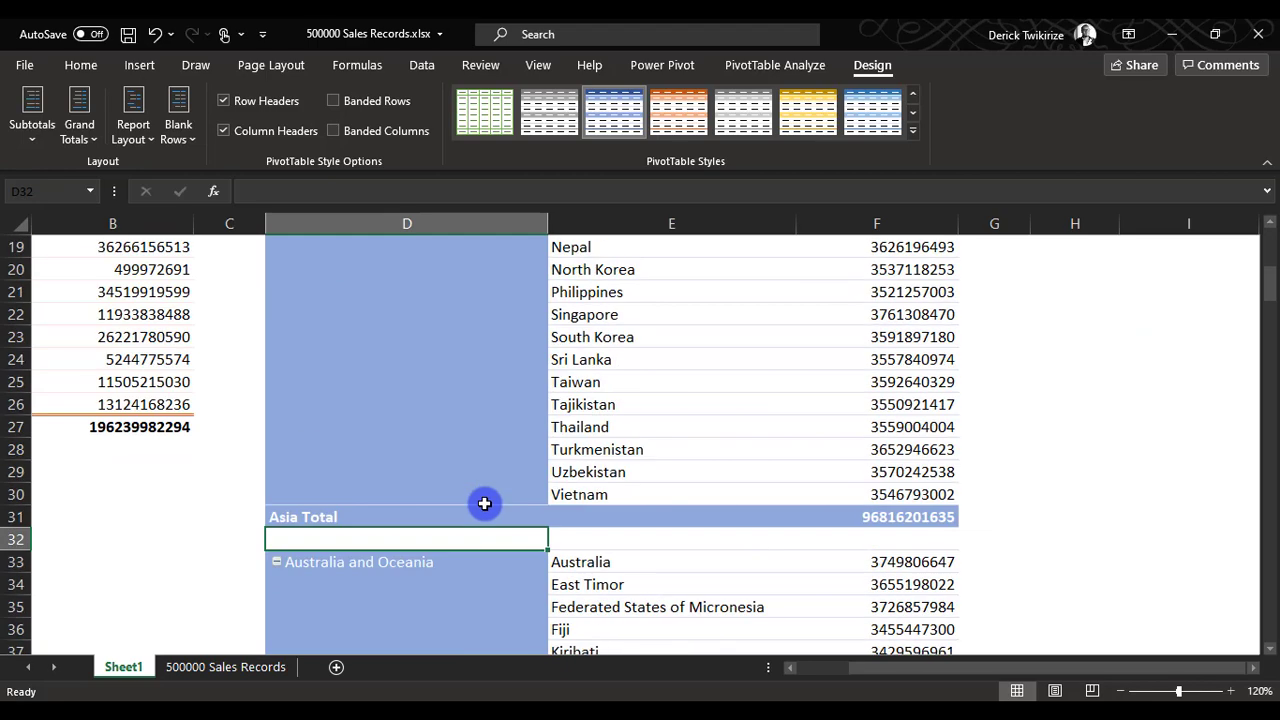
scroll(516, 520, up, 1)
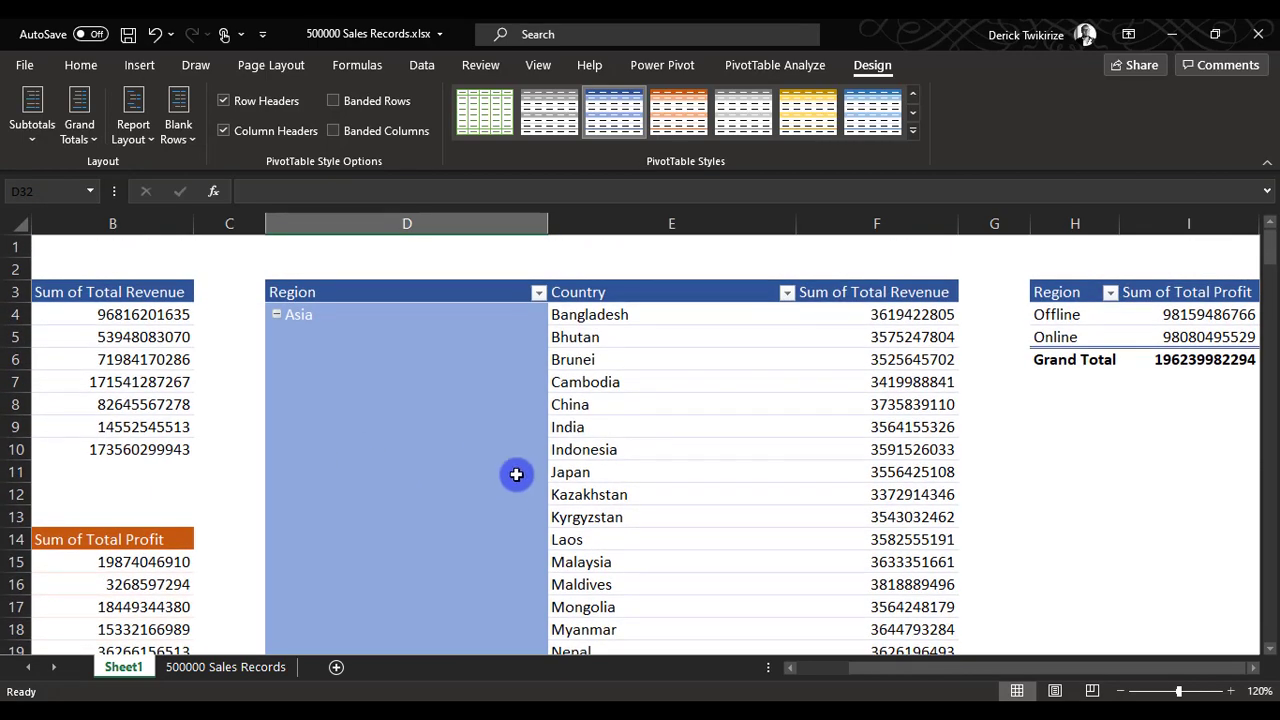
drag(967, 669, 900, 668)
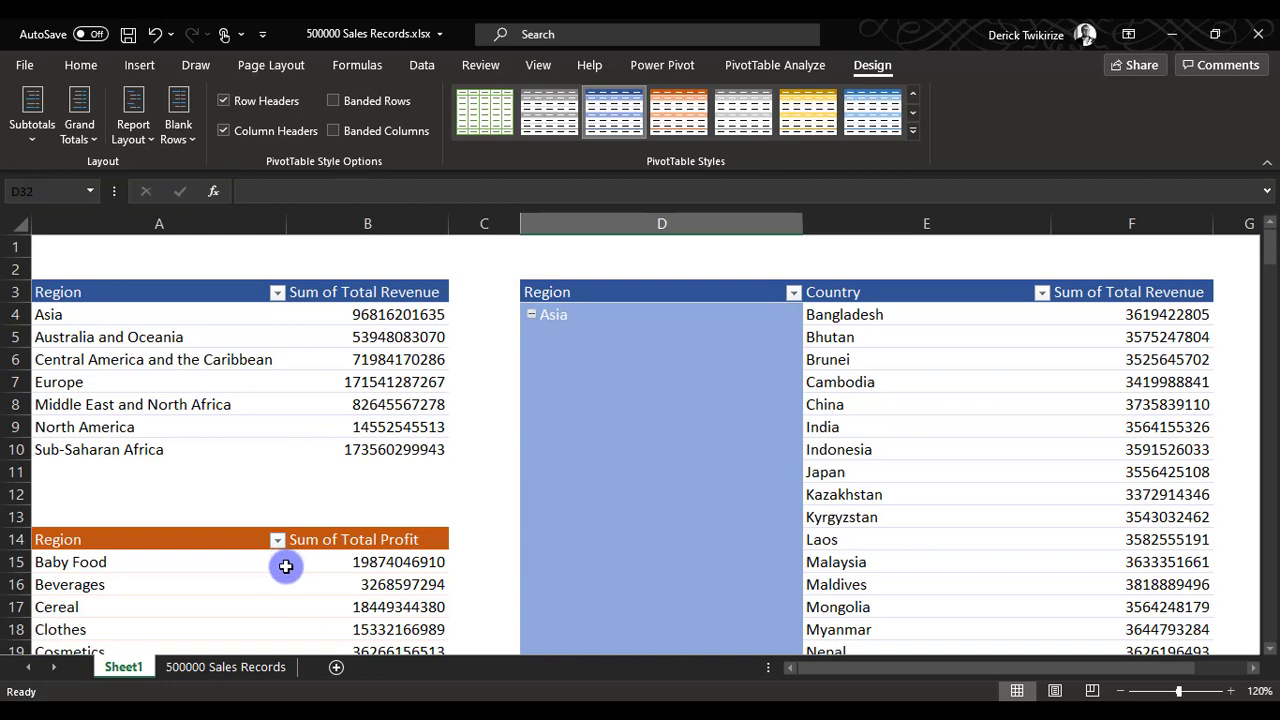
scroll(285, 567, down, 5)
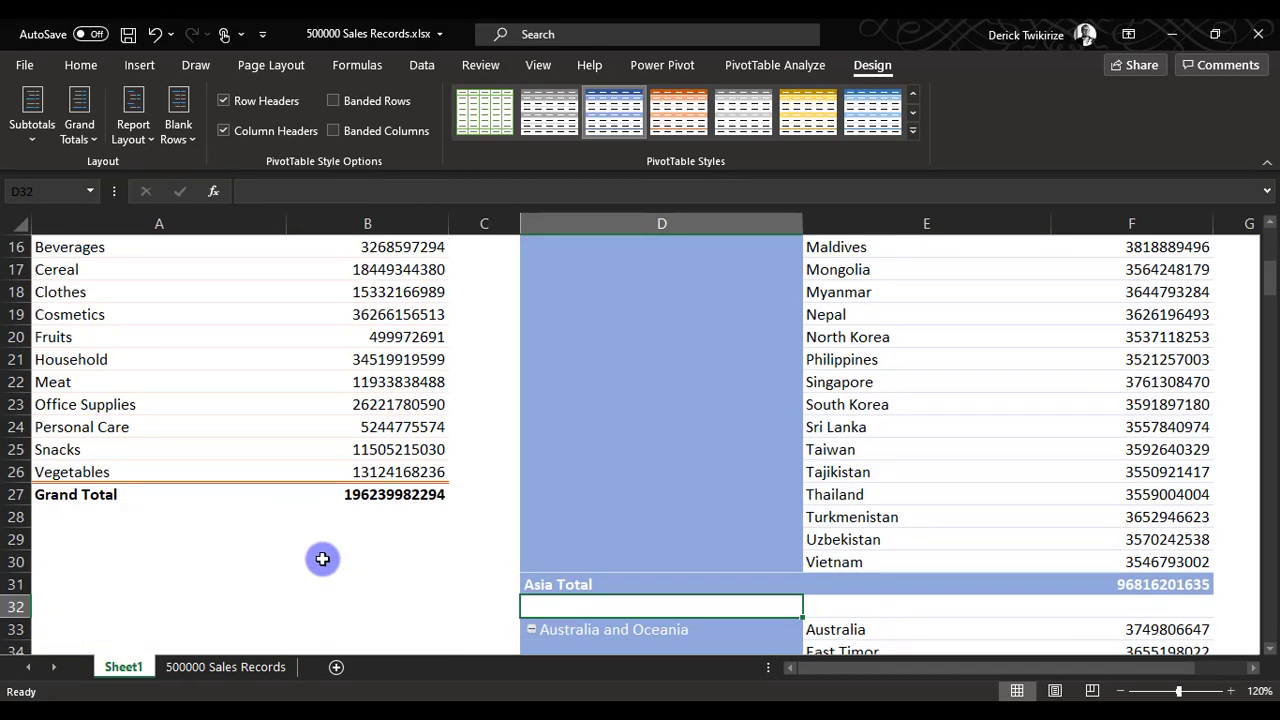
Remove the grand total from the Sum of Total Profit pivot table at A14.
scroll(318, 558, up, 1)
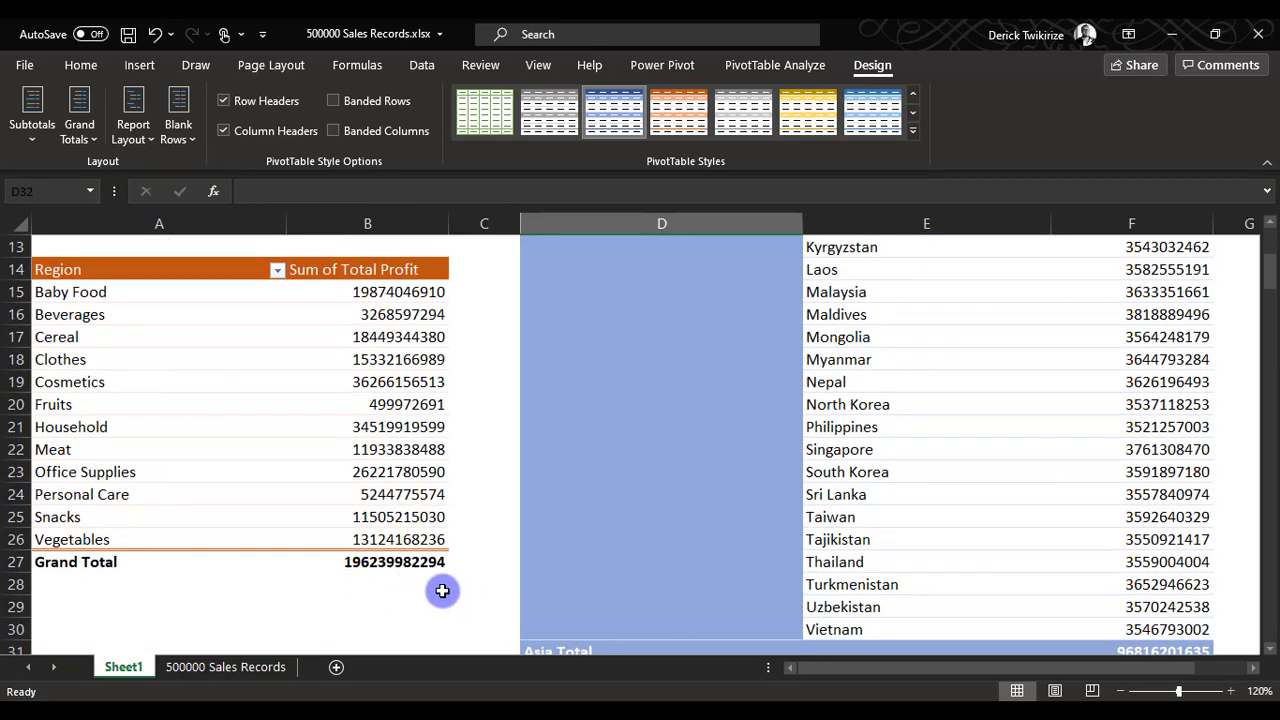
click(395, 566)
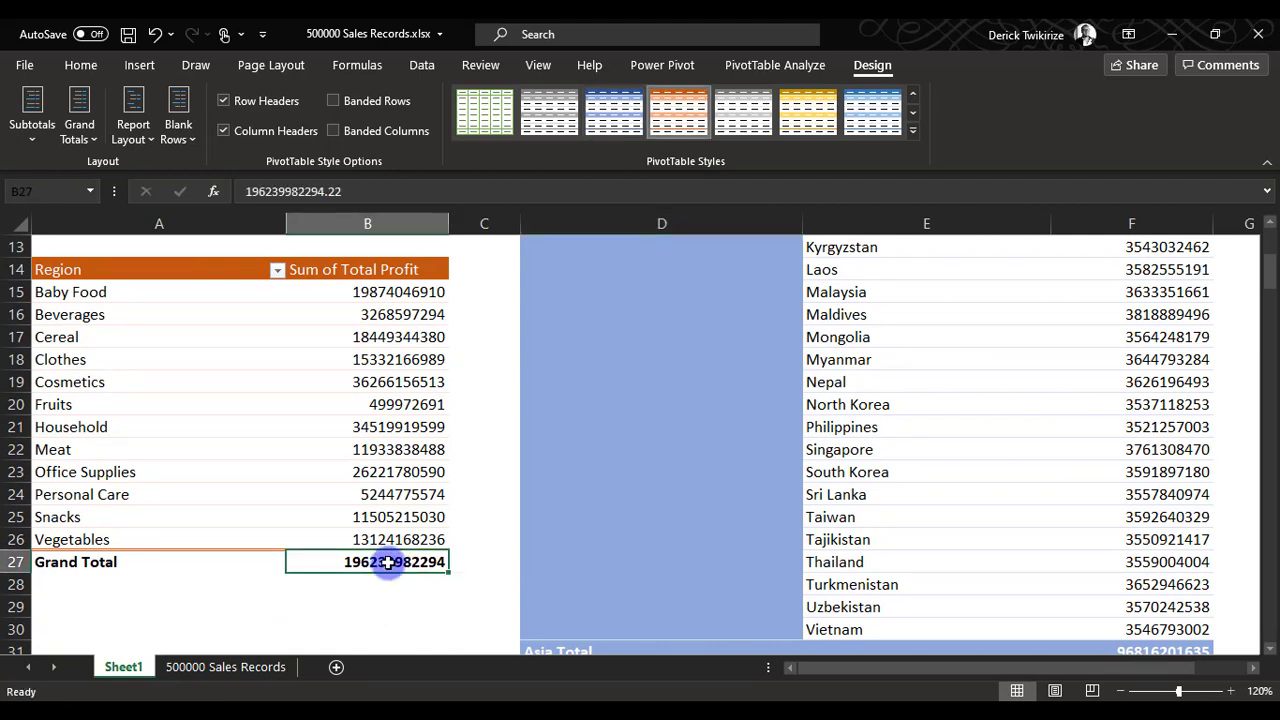
right_click(388, 562)
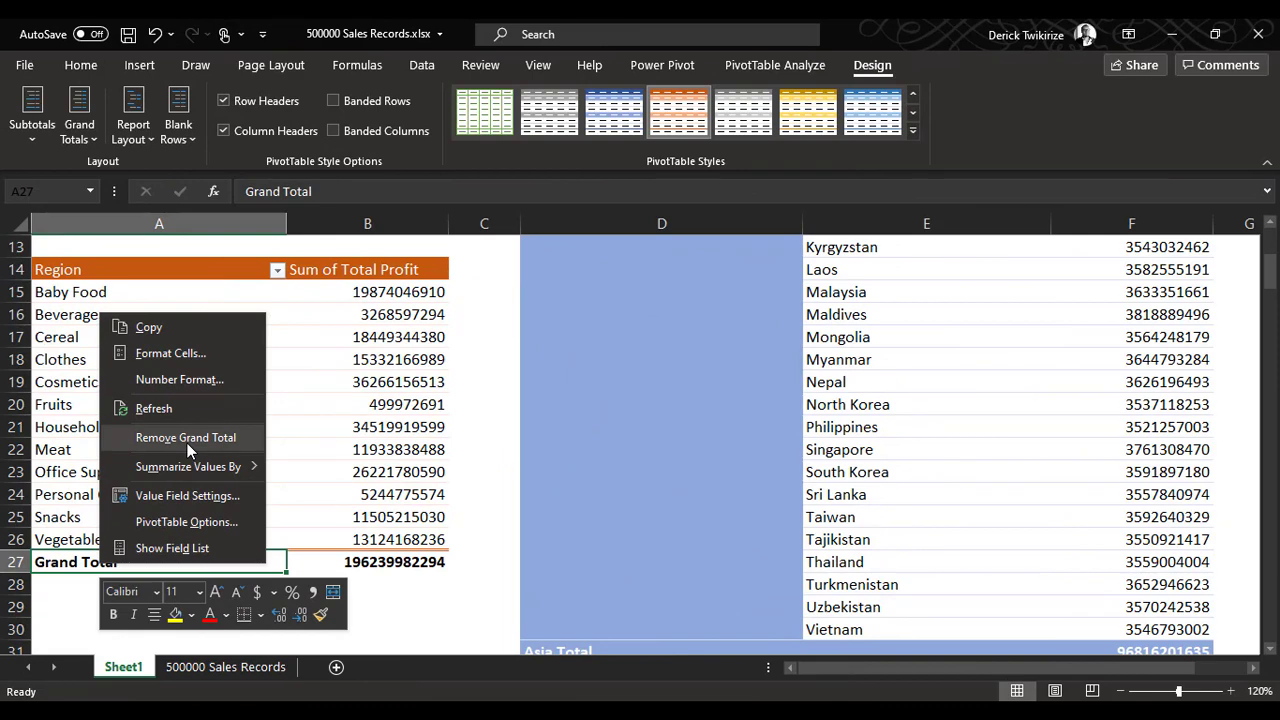
click(187, 443)
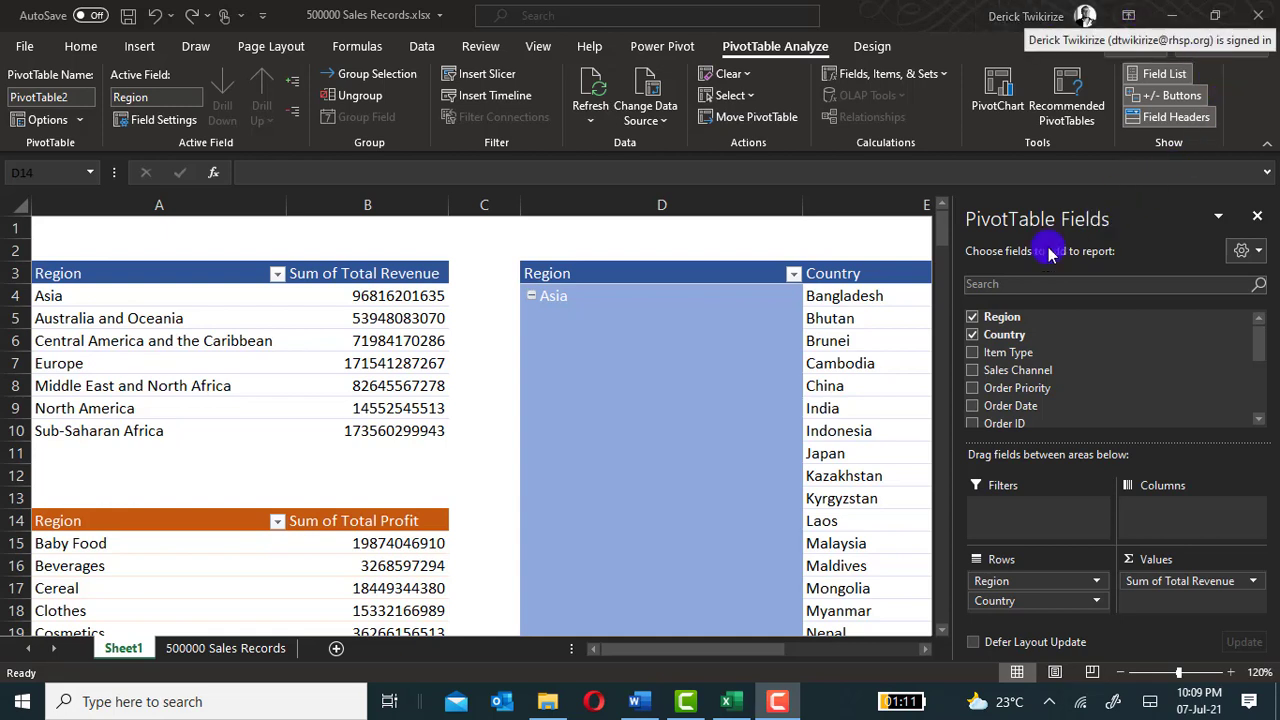
Examine the Min, Average and Max calculation types for the Total Revenue value field of the pivot table at A3, without applying any.
click(350, 279)
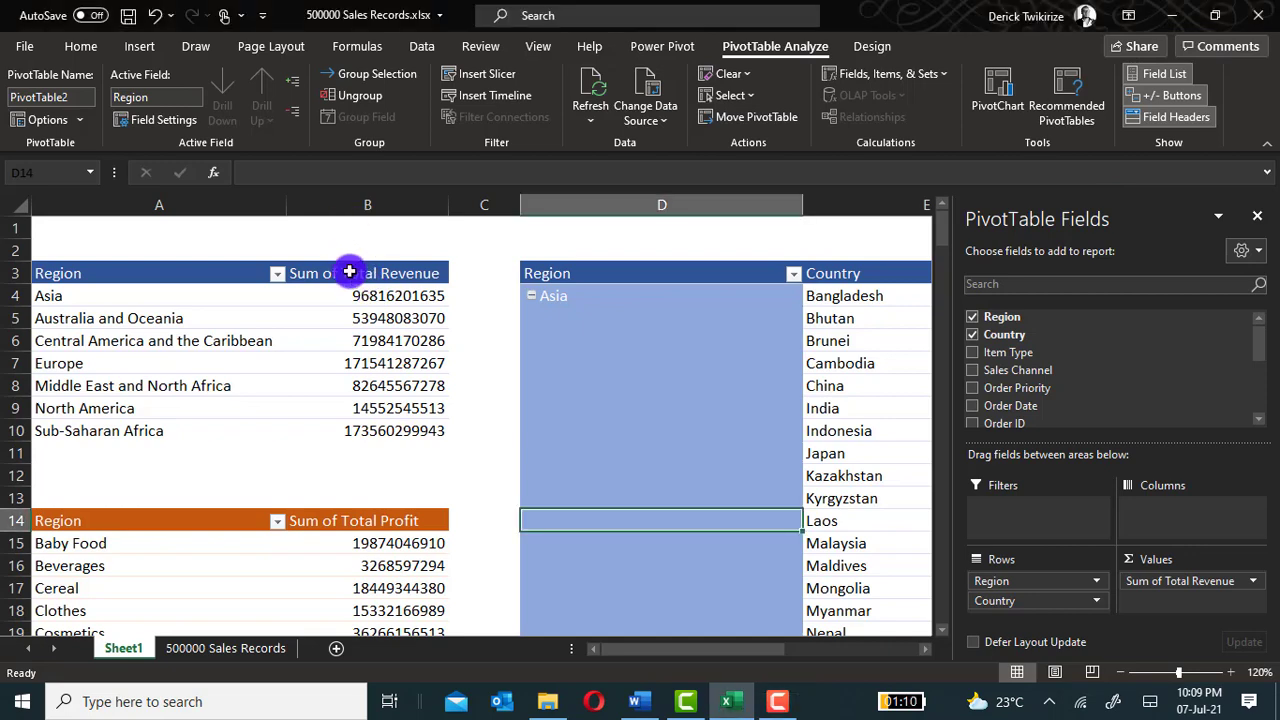
click(349, 273)
double_click(349, 272)
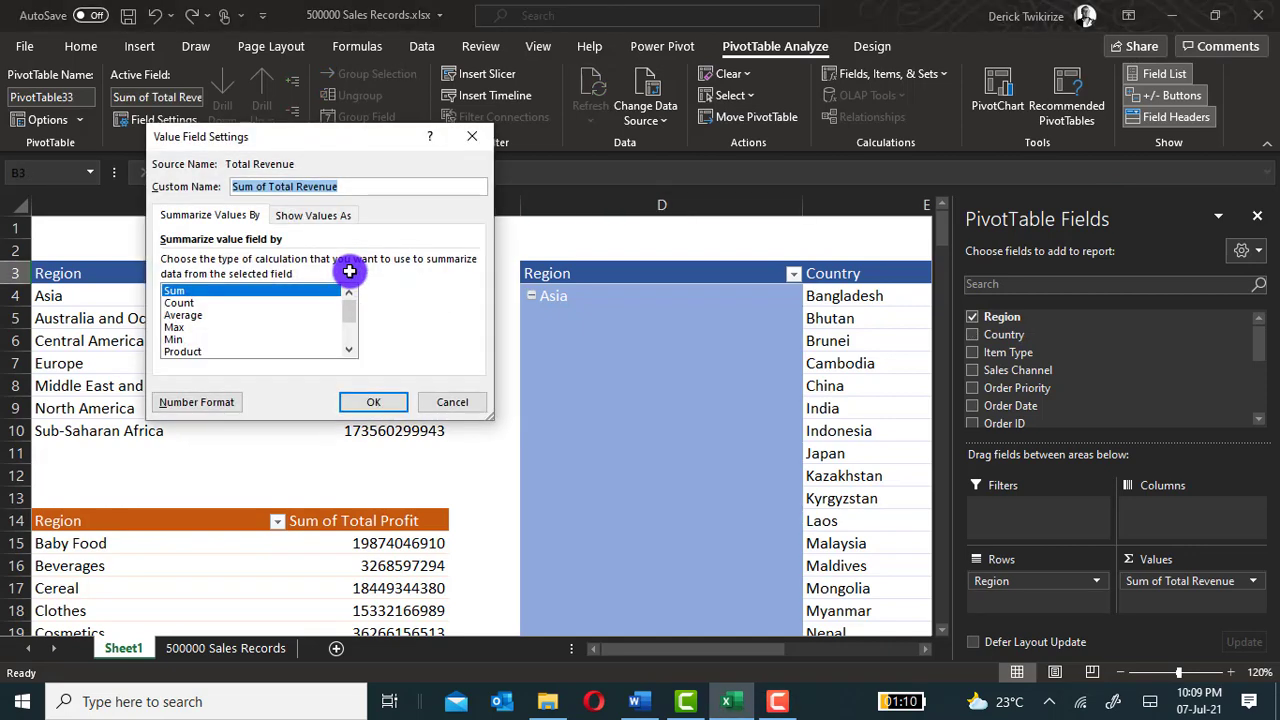
click(205, 339)
click(195, 316)
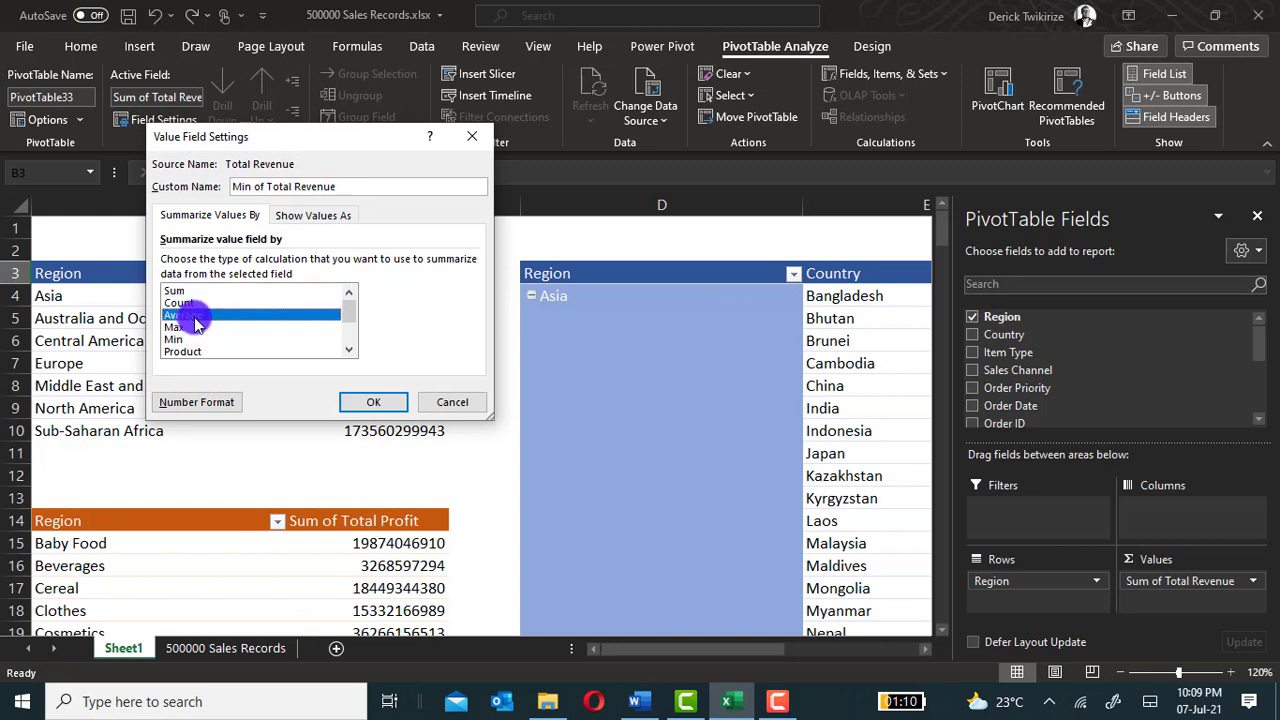
click(195, 327)
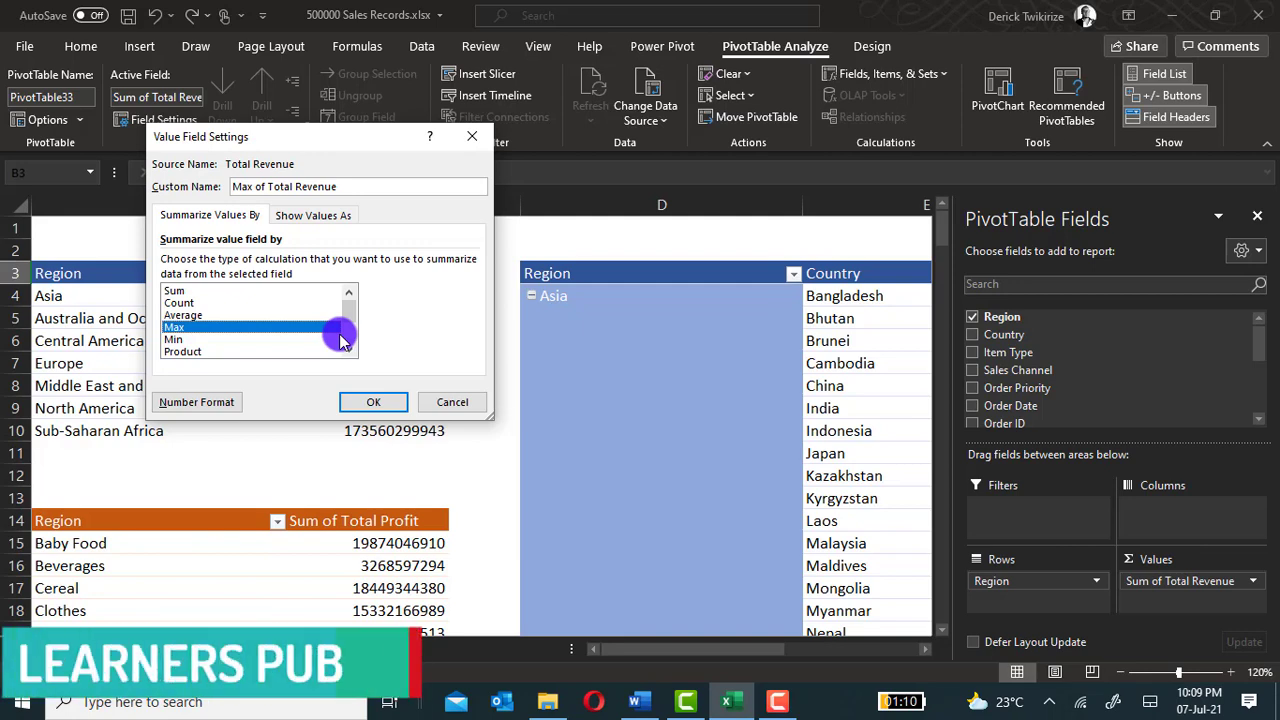
click(456, 403)
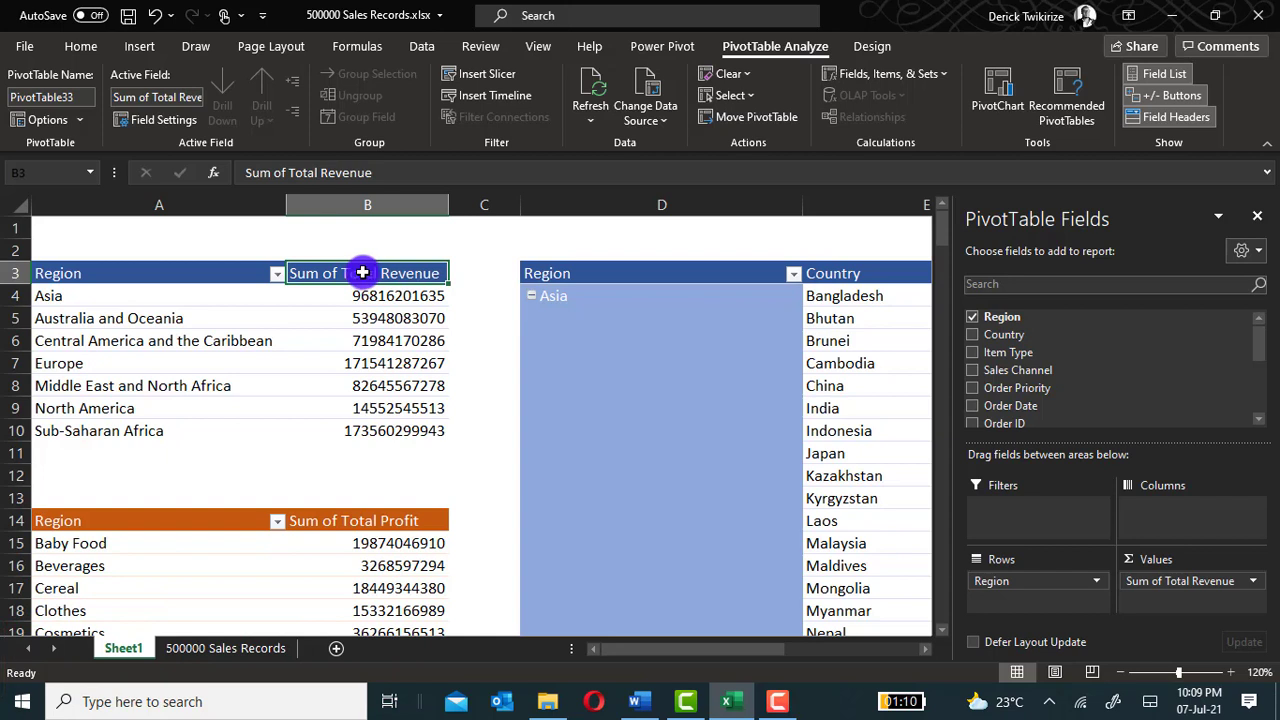
Summarize the Total Revenue values by Average in the Region pivot table at A3.
click(1251, 586)
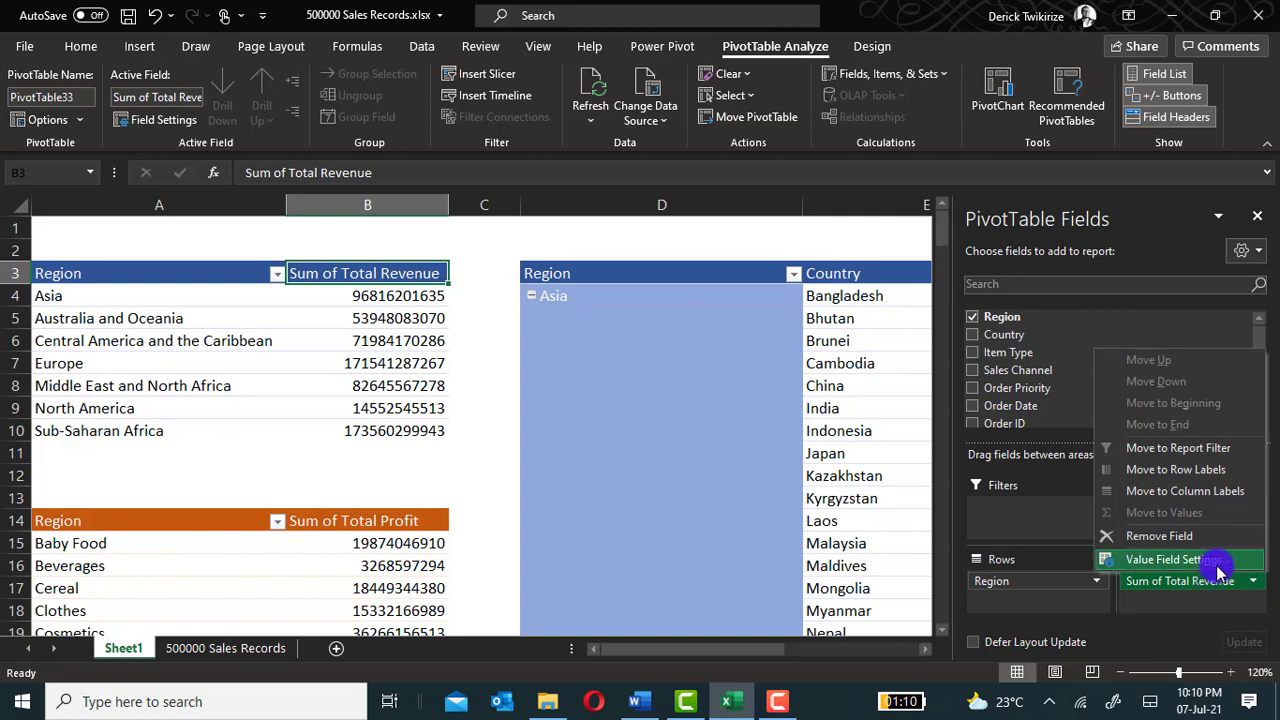
click(1218, 571)
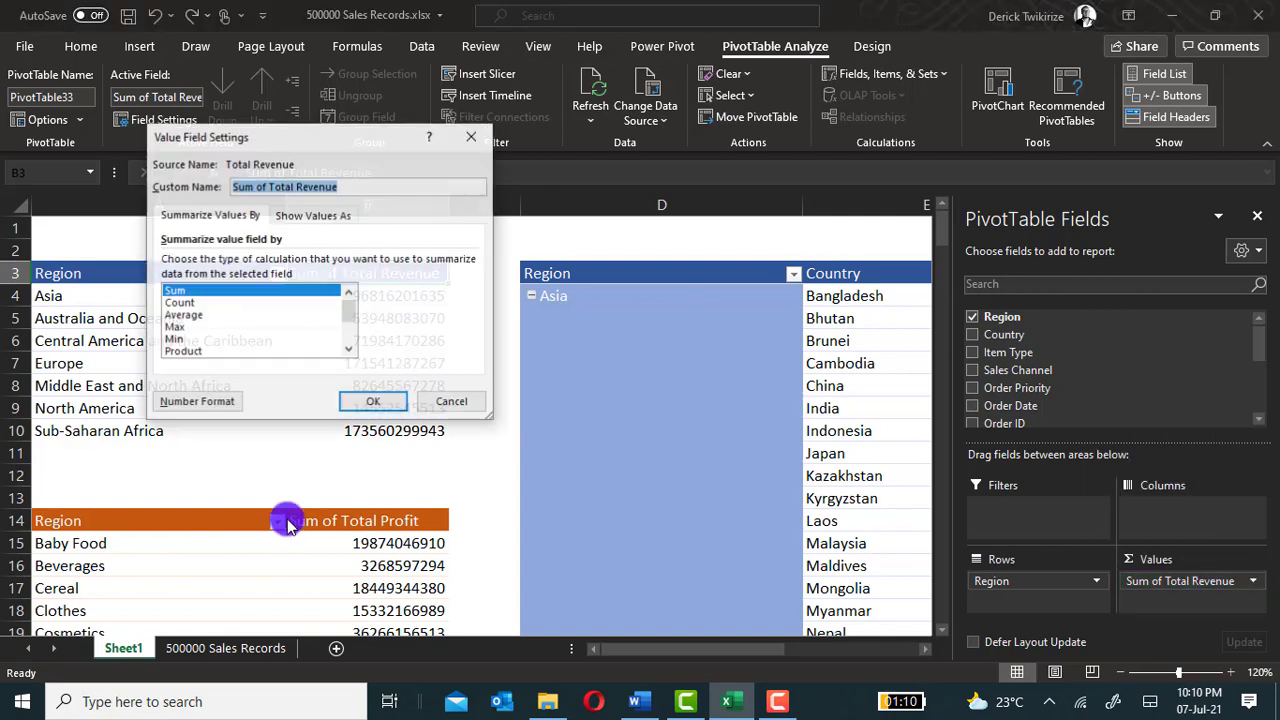
click(182, 314)
click(349, 405)
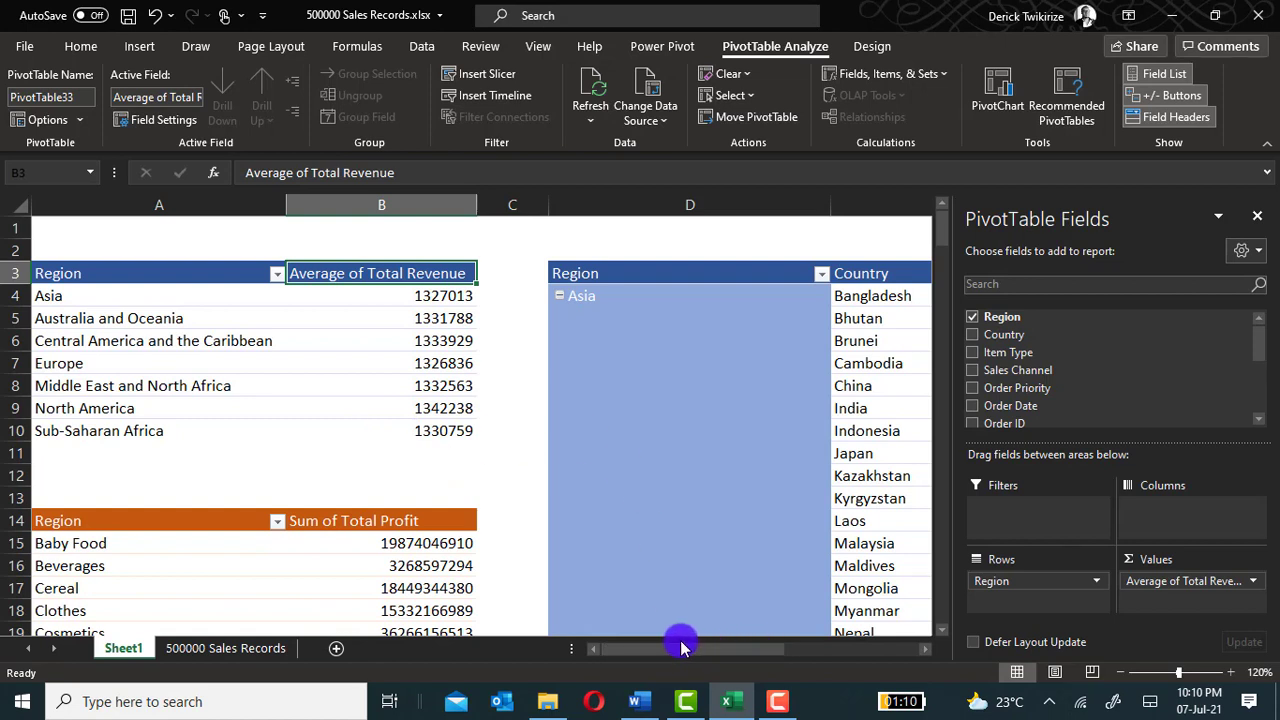
Summarize the Total Revenue values by Max in the Region pivot table at A3.
double_click(369, 273)
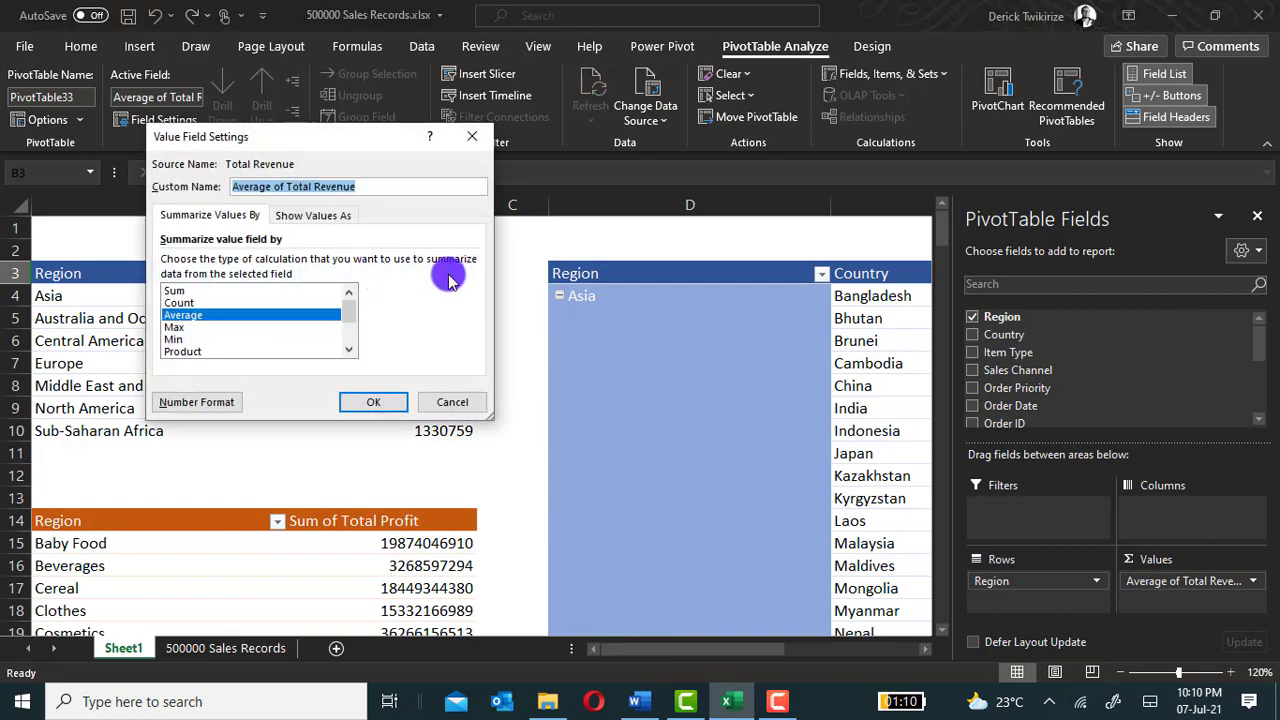
click(176, 330)
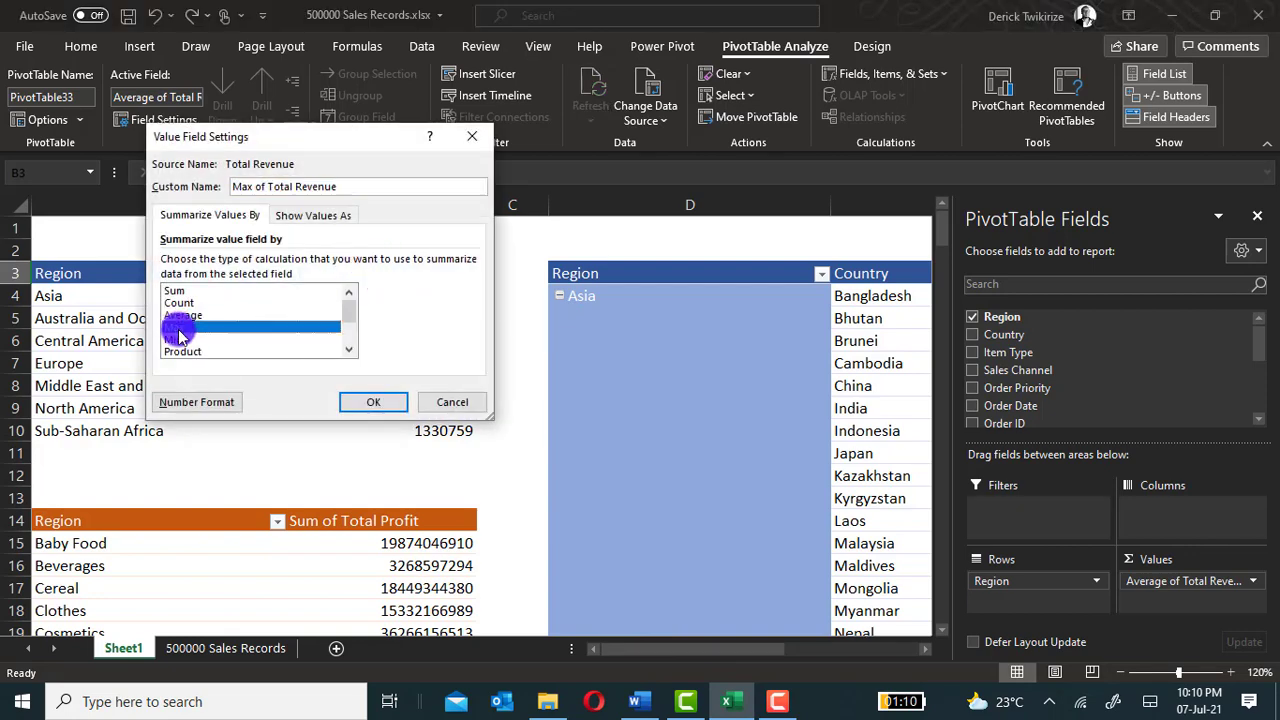
click(373, 401)
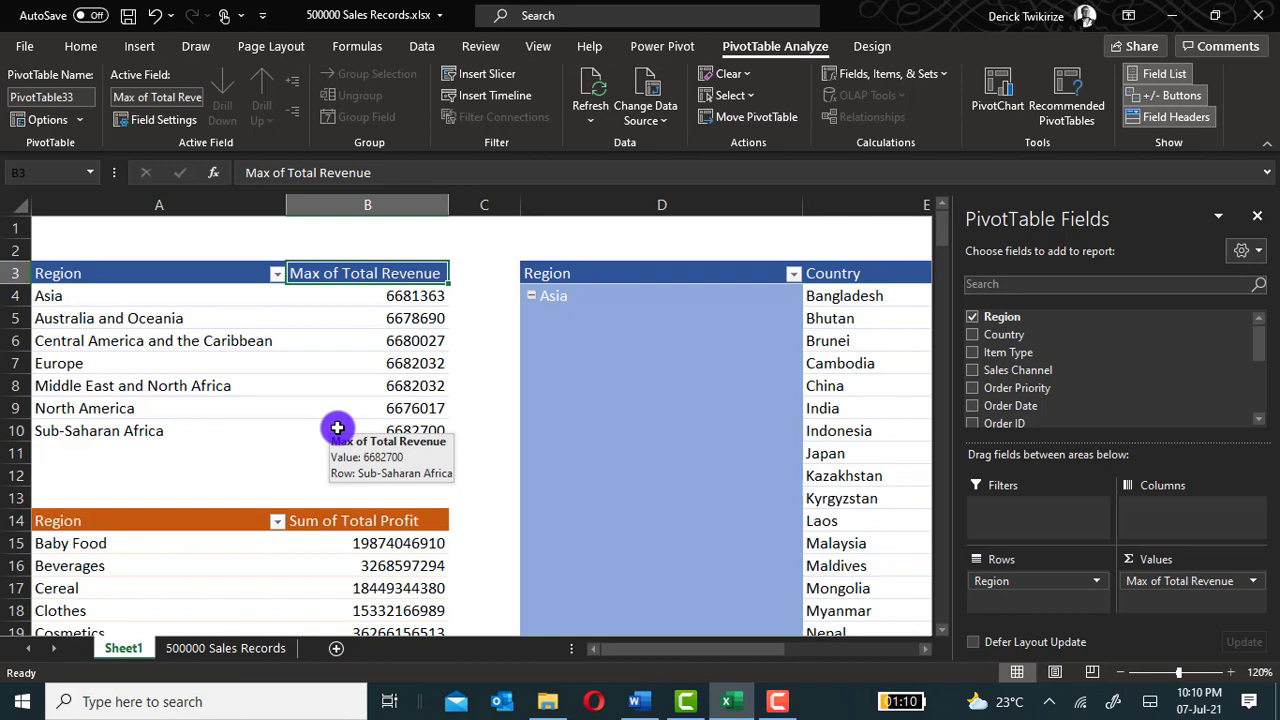
Look through the full list of calculation types for the Max of Total Revenue field and close its settings without changes.
double_click(381, 272)
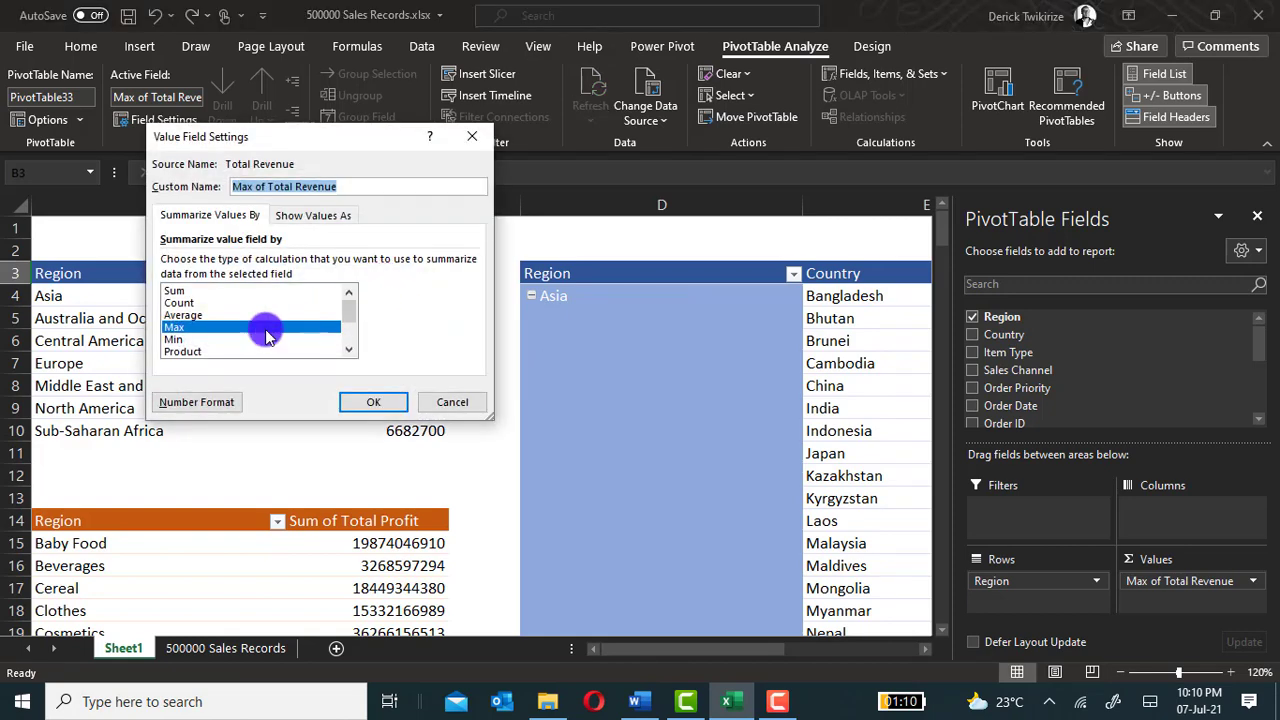
scroll(214, 330, down, 2)
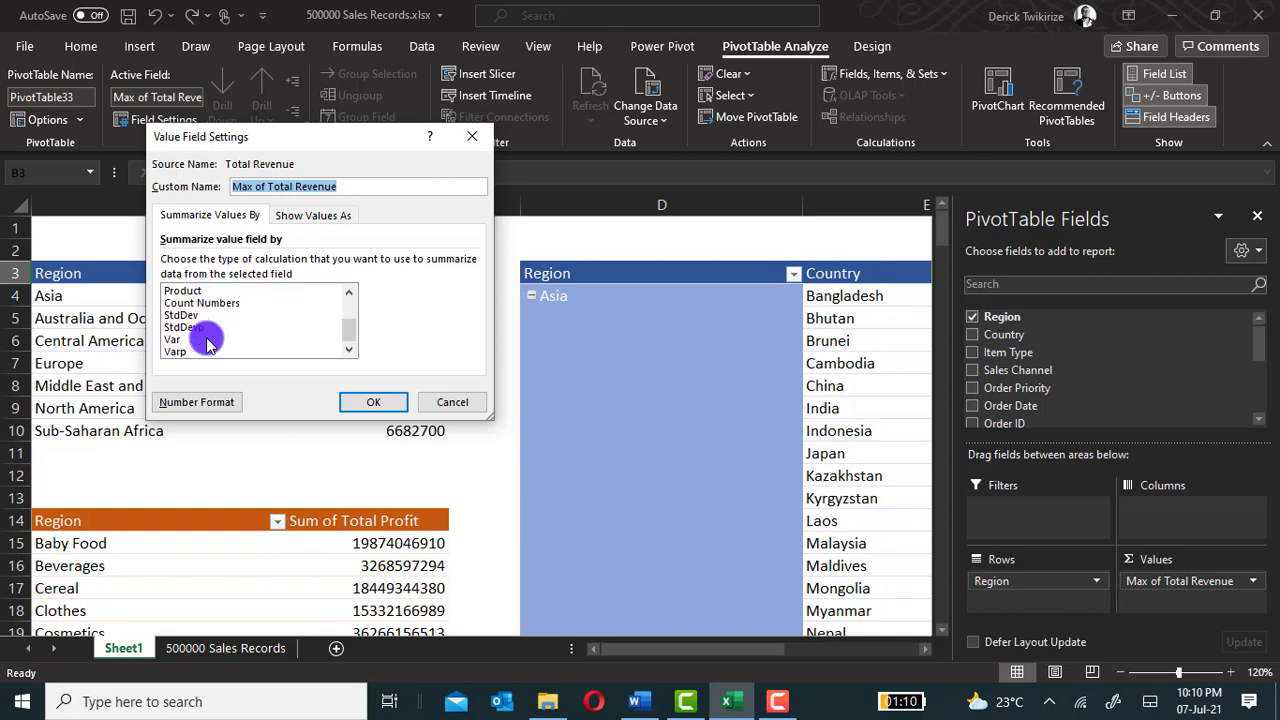
scroll(210, 335, up, 2)
scroll(279, 343, down, 1)
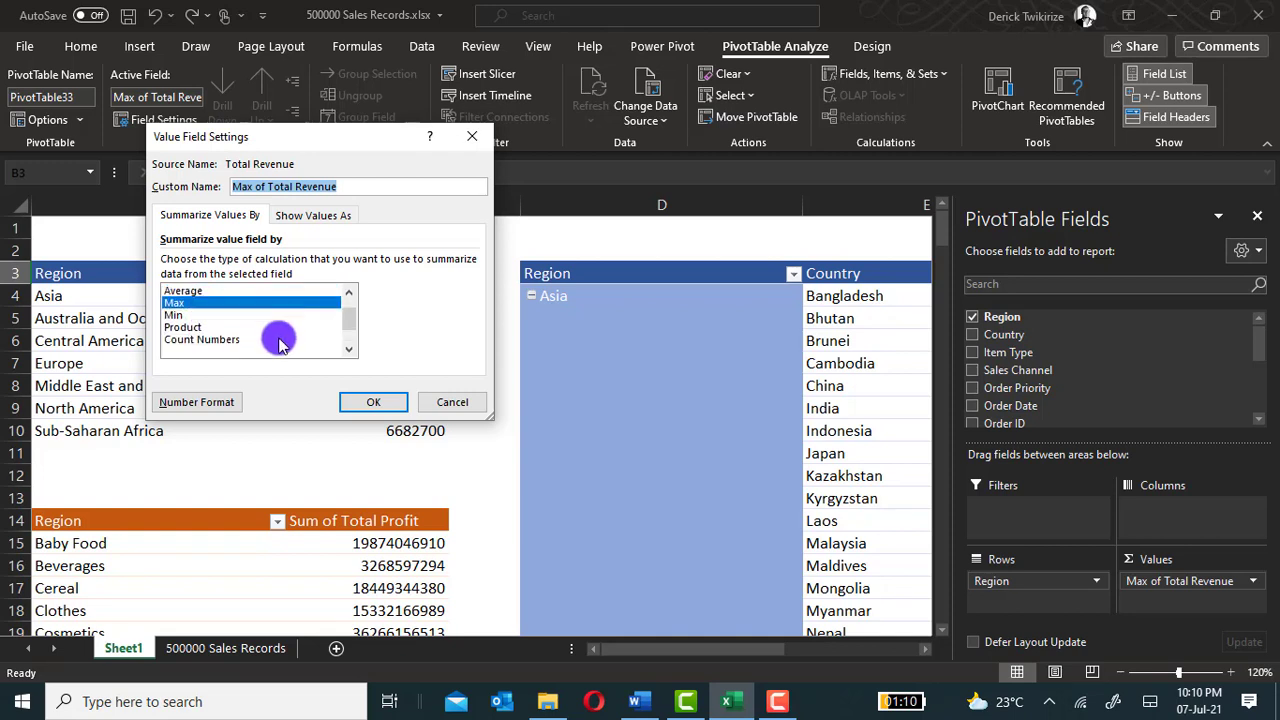
scroll(279, 343, down, 1)
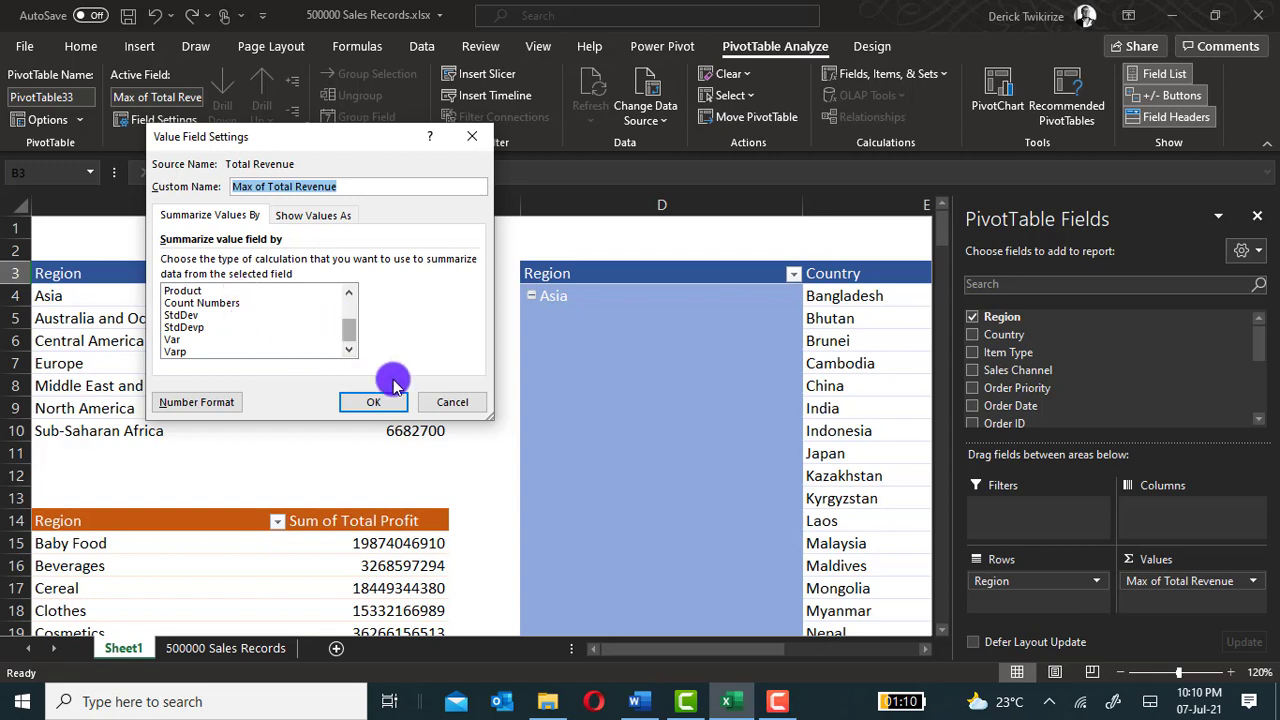
click(453, 403)
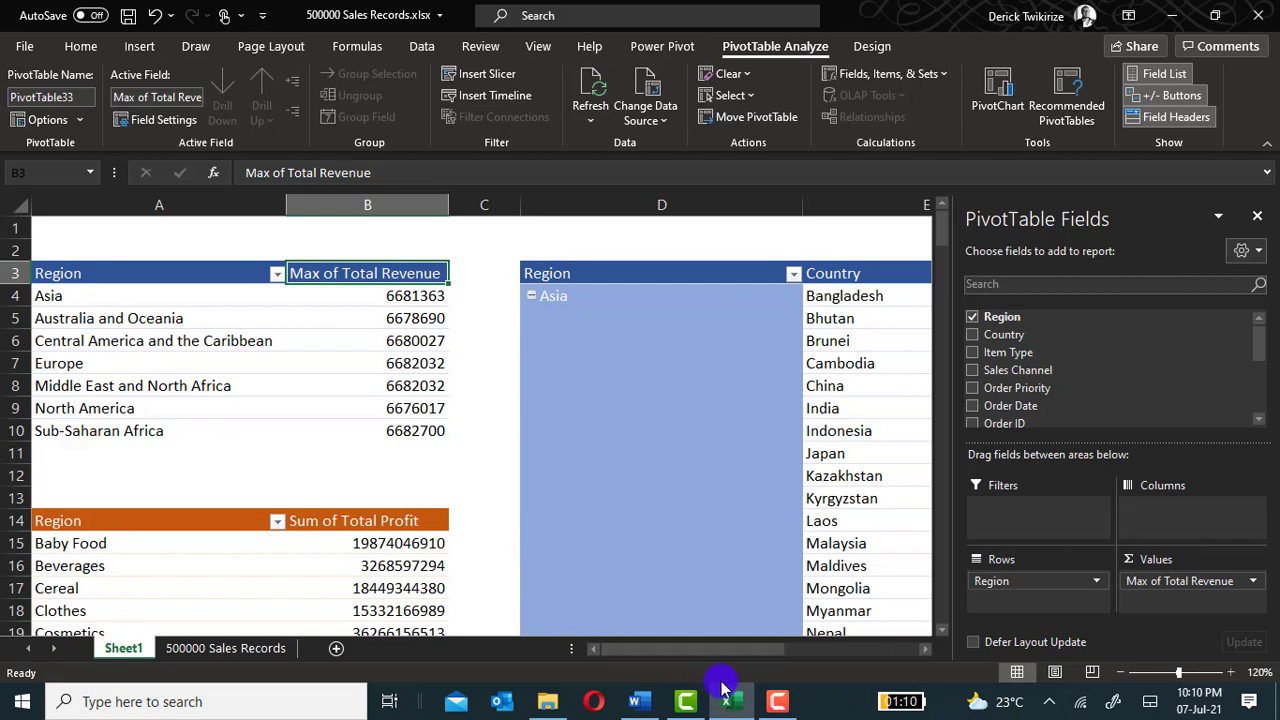
drag(734, 648, 418, 604)
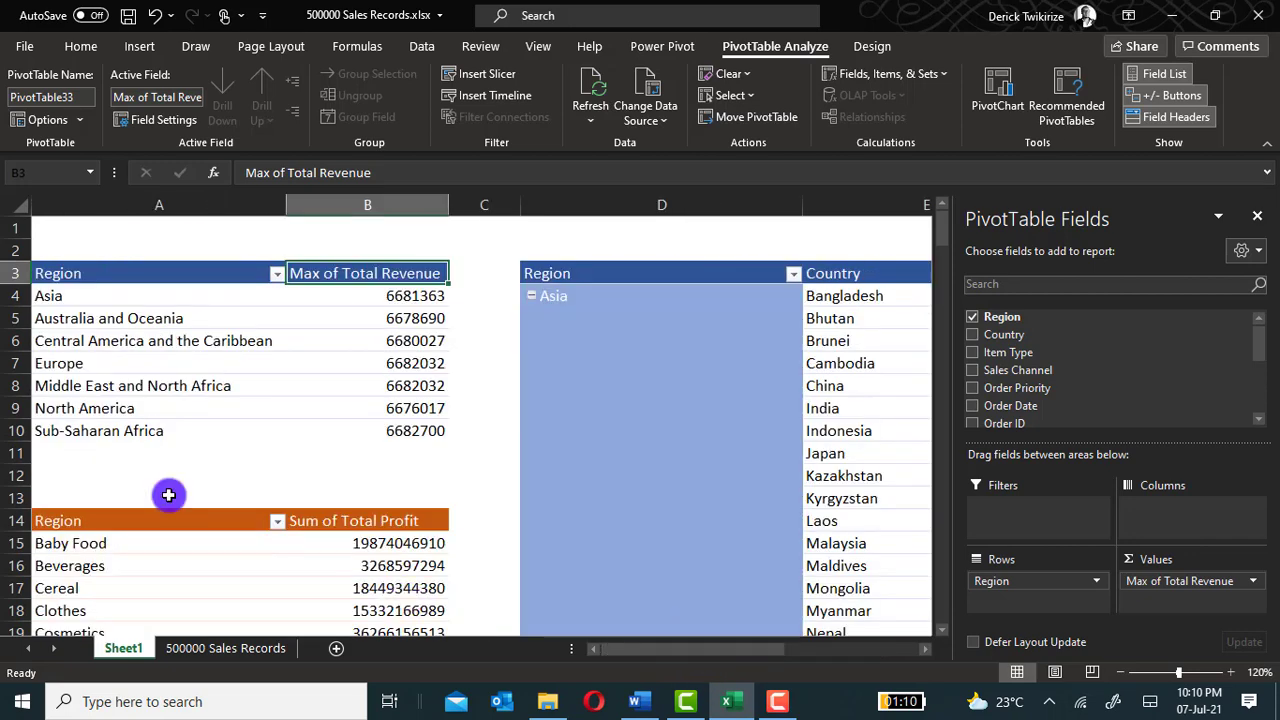